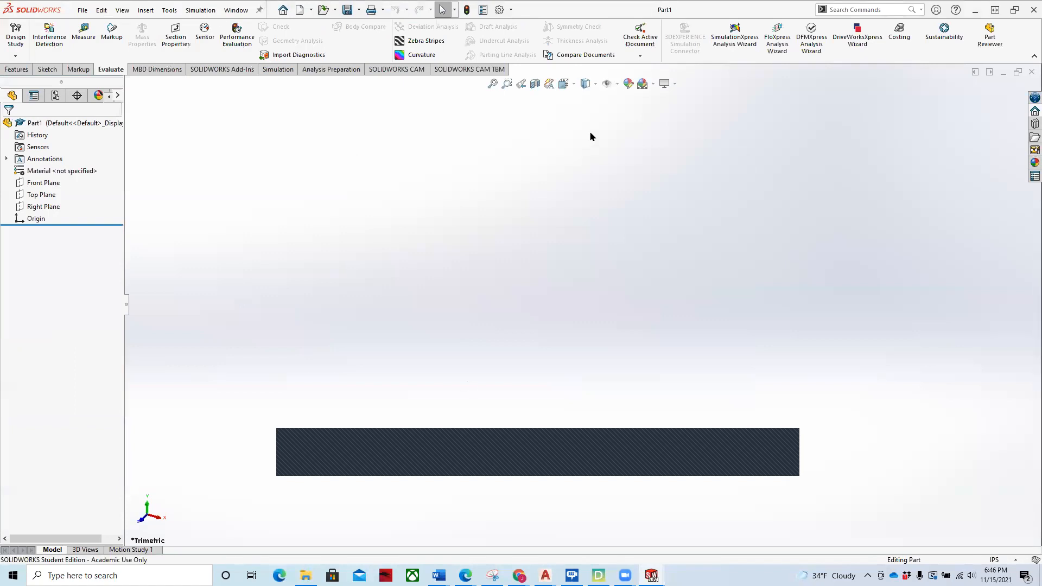
Change the graphics area's background scene to plain white
{"action": "left_click", "coordinate": [674, 86]}
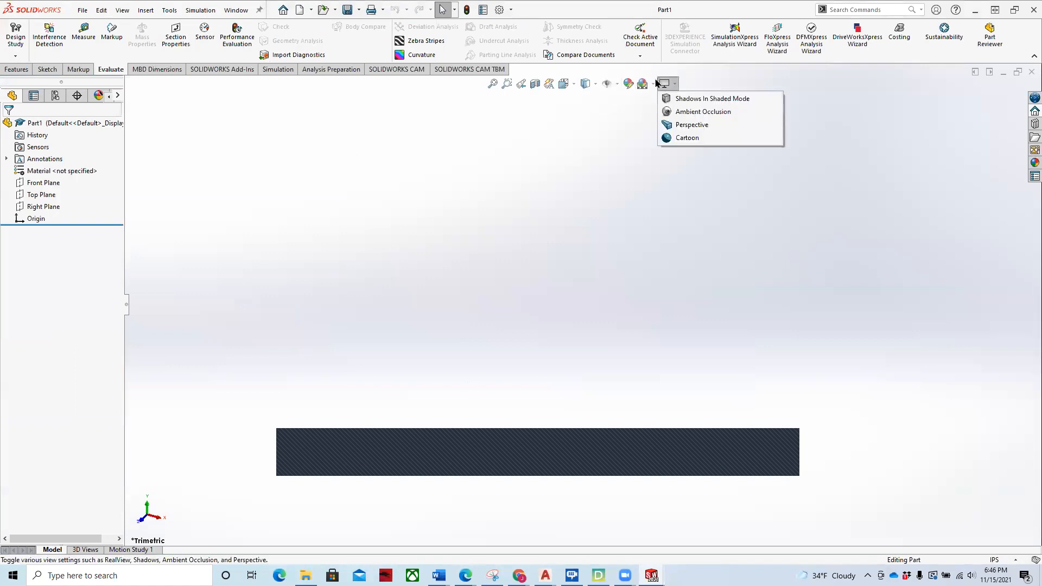
{"action": "left_click", "coordinate": [655, 83]}
{"action": "left_click", "coordinate": [669, 111]}
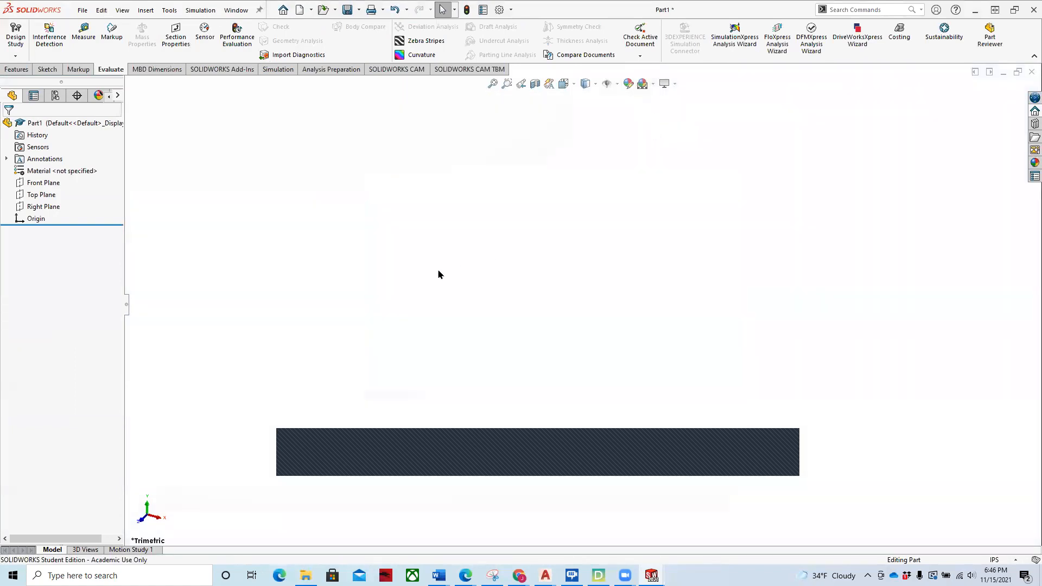
{"action": "right_click", "coordinate": [39, 183]}
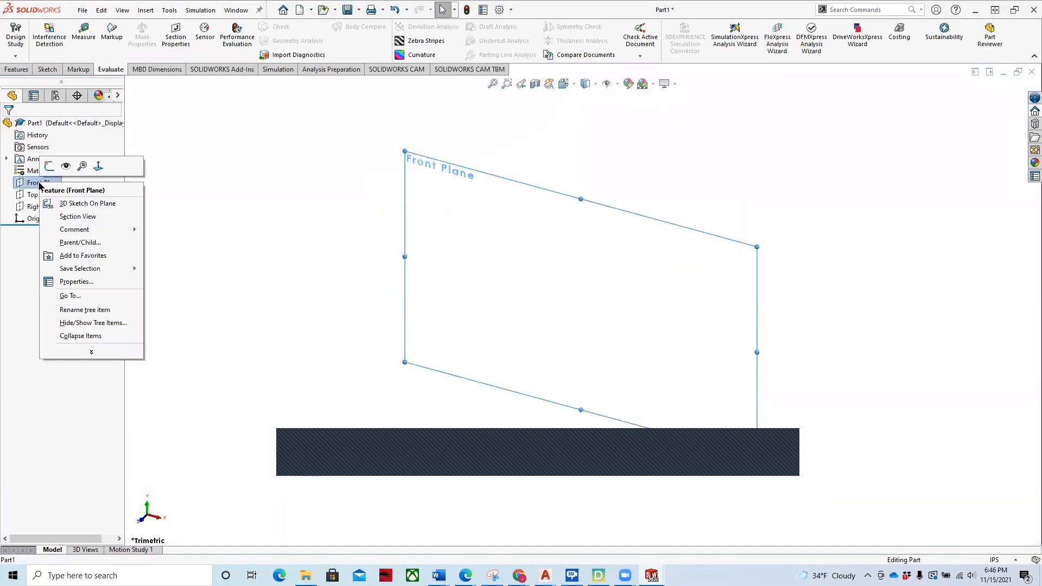
{"action": "left_click", "coordinate": [47, 166]}
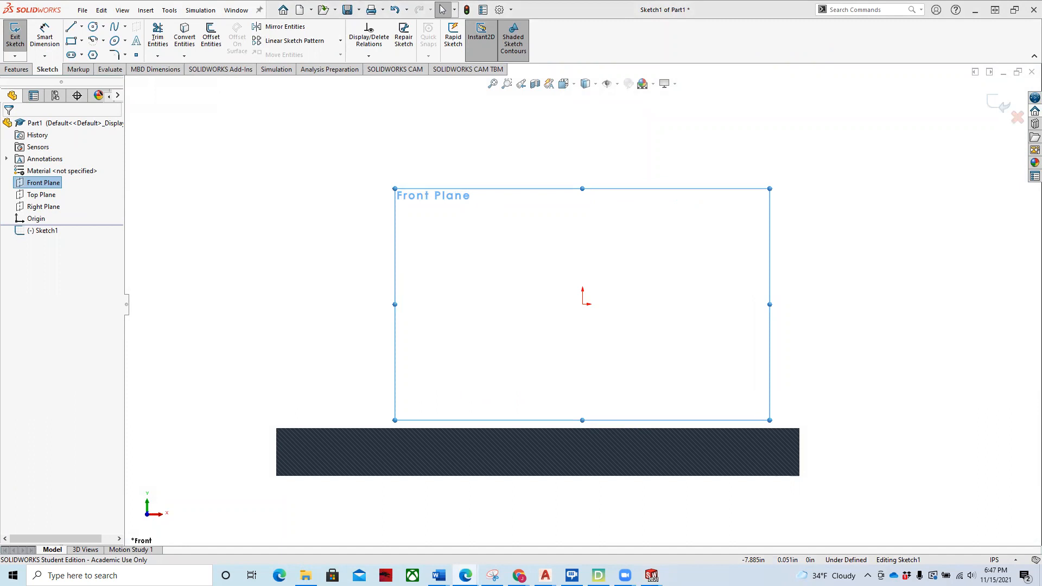
{"action": "left_click", "coordinate": [82, 27]}
{"action": "left_click", "coordinate": [90, 53]}
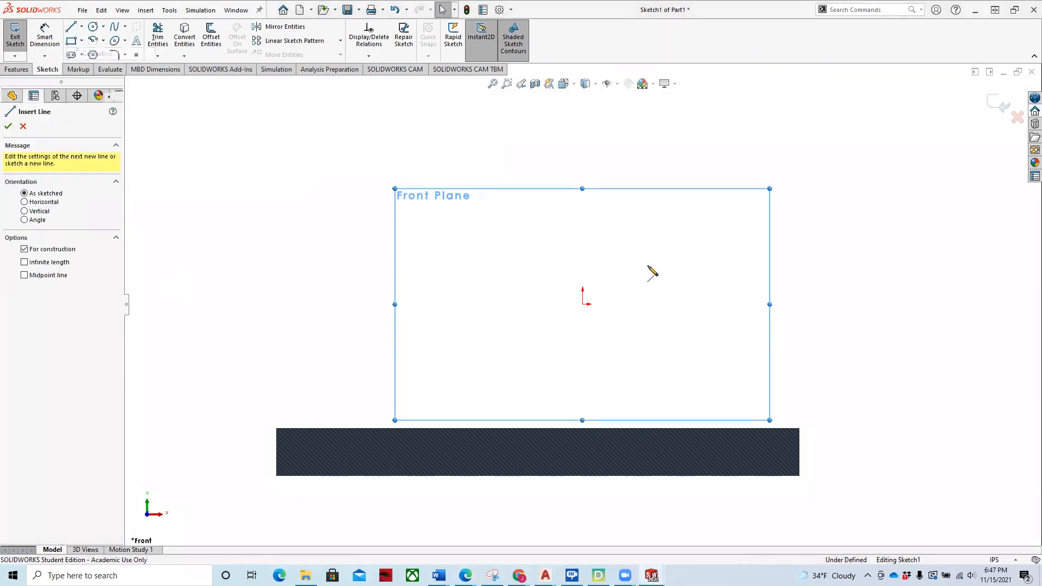
{"action": "left_click", "coordinate": [584, 304]}
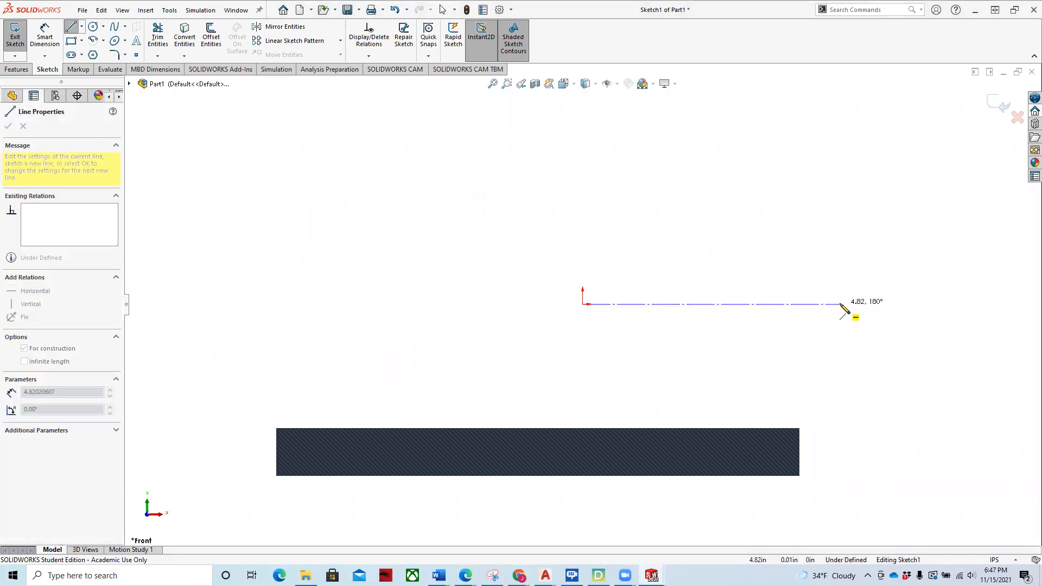
{"action": "key", "text": "Escape"}
Set the document's unit system to MMGS (millimeter, gram, second)
{"action": "left_click", "coordinate": [1015, 559]}
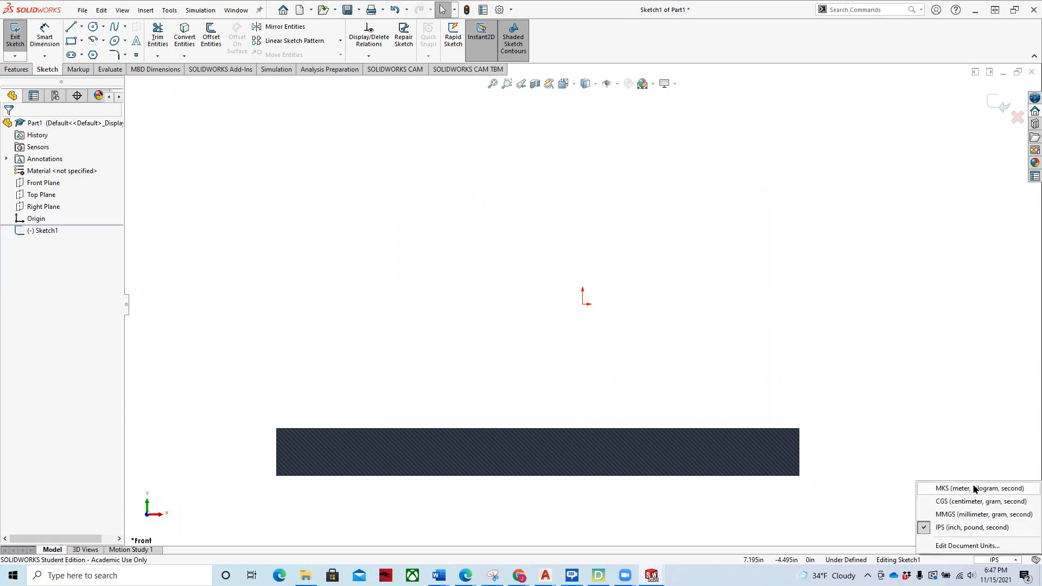
{"action": "left_click", "coordinate": [981, 514]}
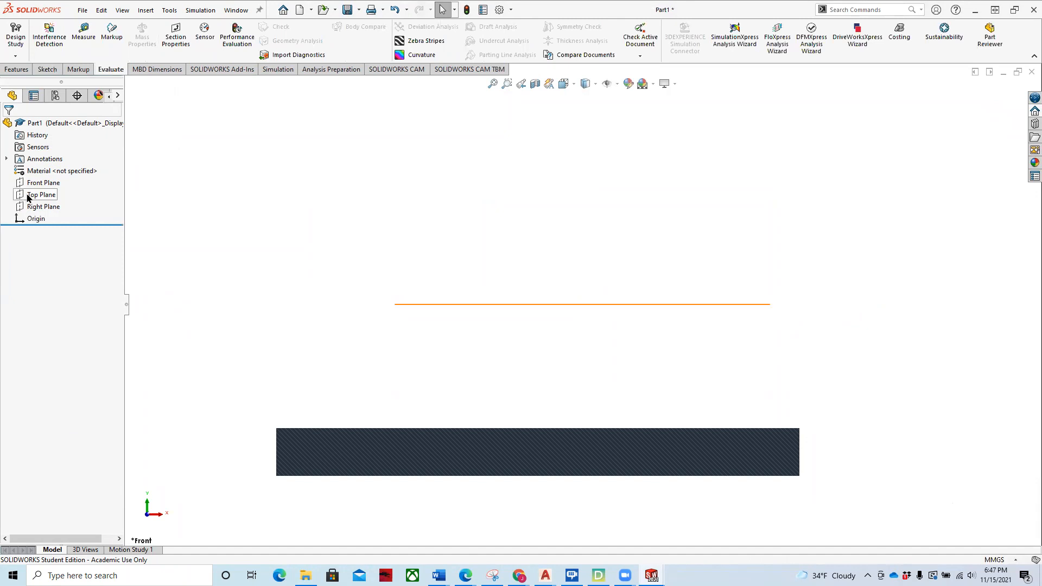
Start a sketch on the Front Plane and draw a horizontal centerline extending from the origin along the positive X direction
{"action": "right_click", "coordinate": [52, 183]}
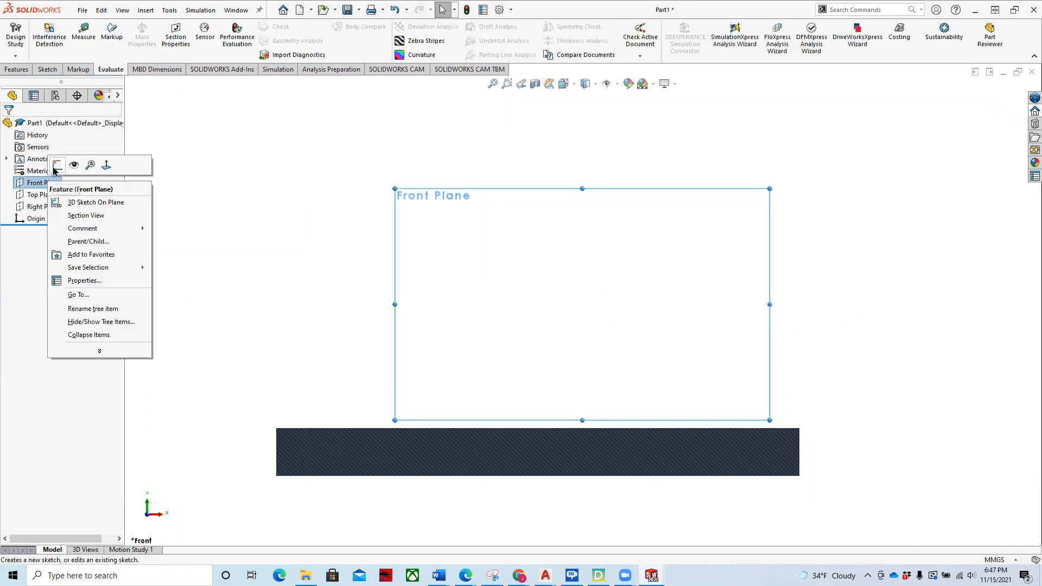
{"action": "left_click", "coordinate": [55, 169]}
{"action": "left_click", "coordinate": [82, 27]}
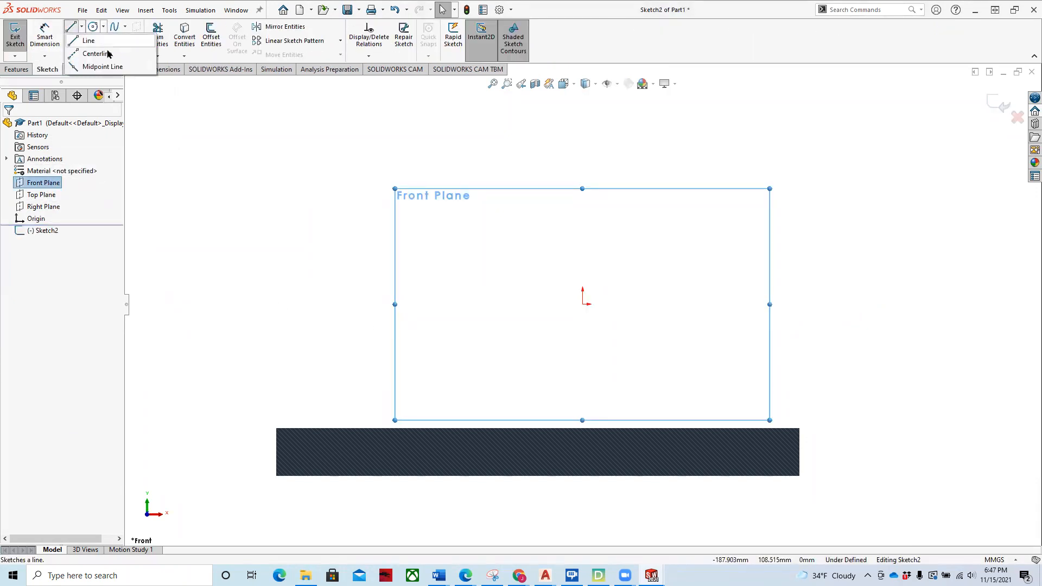
{"action": "left_click", "coordinate": [106, 54]}
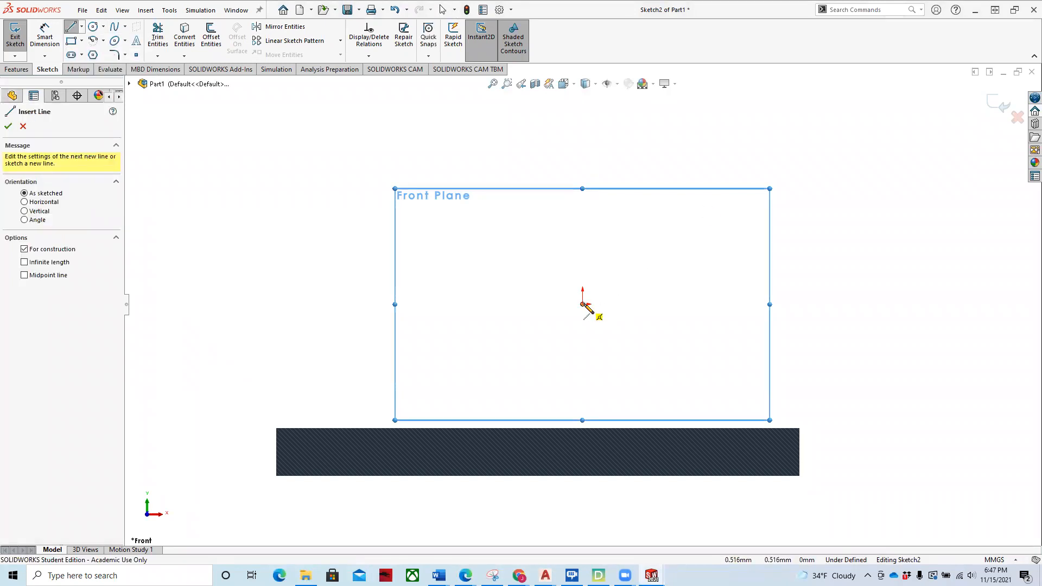
{"action": "left_click", "coordinate": [583, 305]}
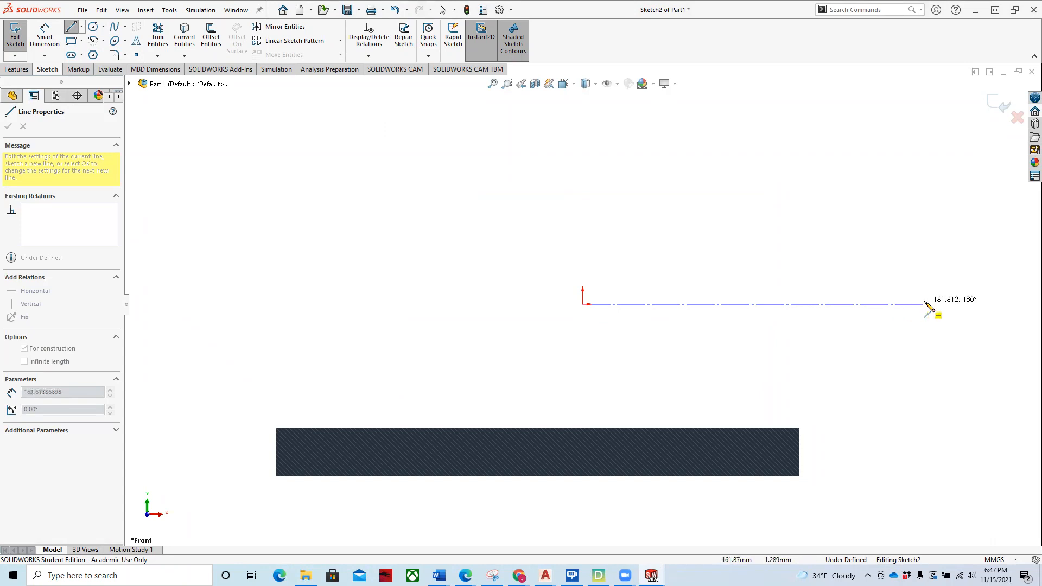
{"action": "left_click", "coordinate": [896, 305]}
{"action": "key", "text": "Escape"}
{"action": "left_click_drag", "start_coordinate": [897, 304], "coordinate": [782, 313]}
{"action": "scroll", "coordinate": [760, 323], "scroll_direction": "down", "scroll_amount": 4}
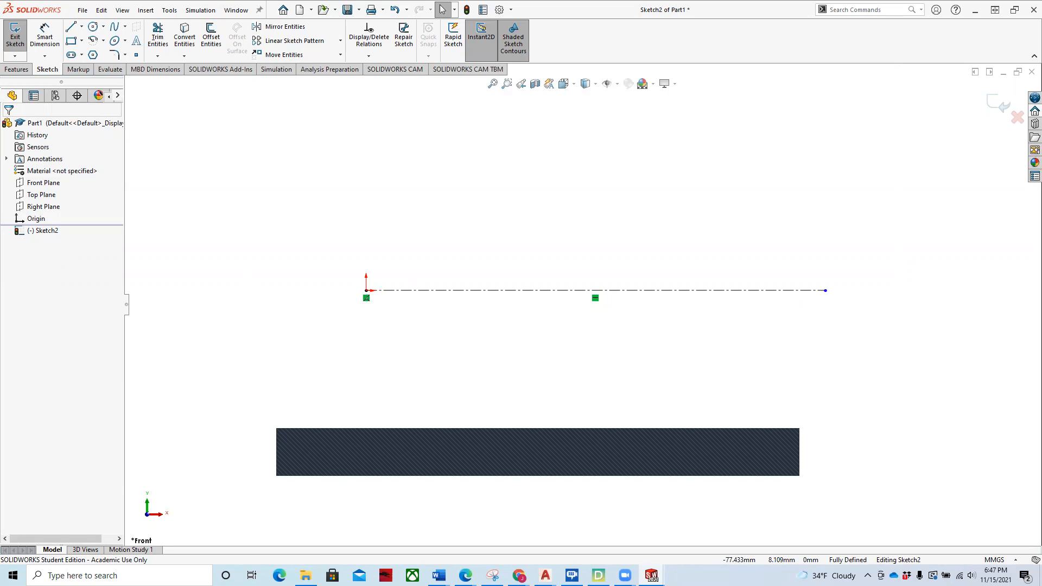
Following the Jaw Screw drawing in the browser PDF, sketch a vertical line about 6.7 mm up from the origin and a horizontal line about 6.6 mm
{"action": "left_click", "coordinate": [465, 575]}
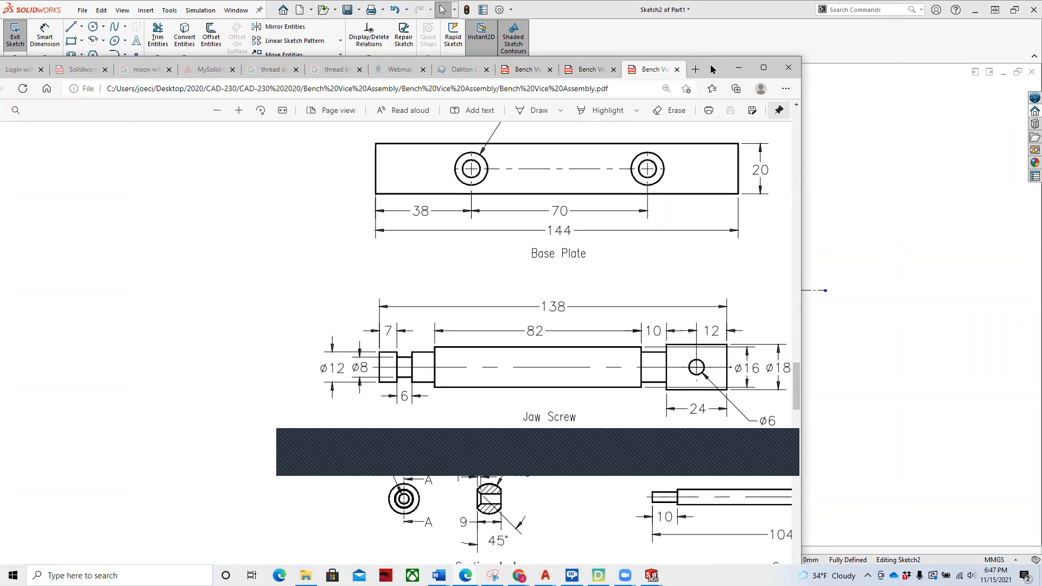
{"action": "left_click", "coordinate": [739, 68]}
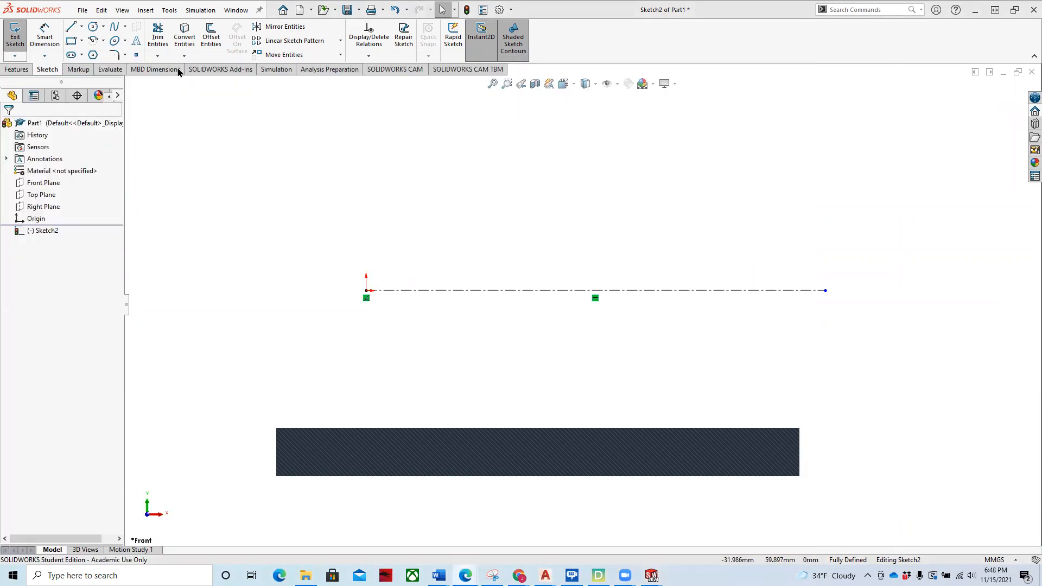
{"action": "left_click", "coordinate": [71, 27]}
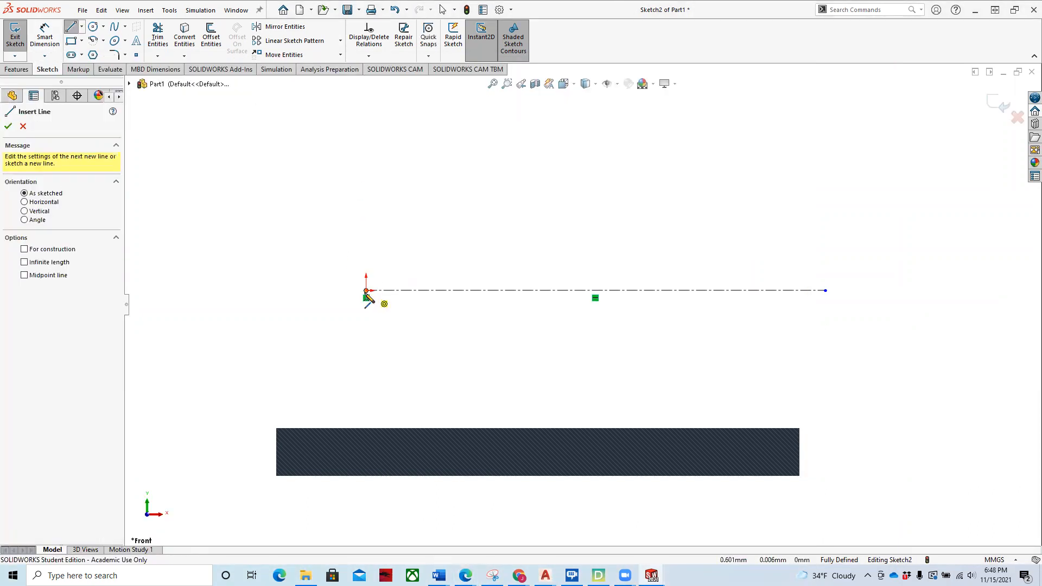
{"action": "left_click", "coordinate": [367, 291]}
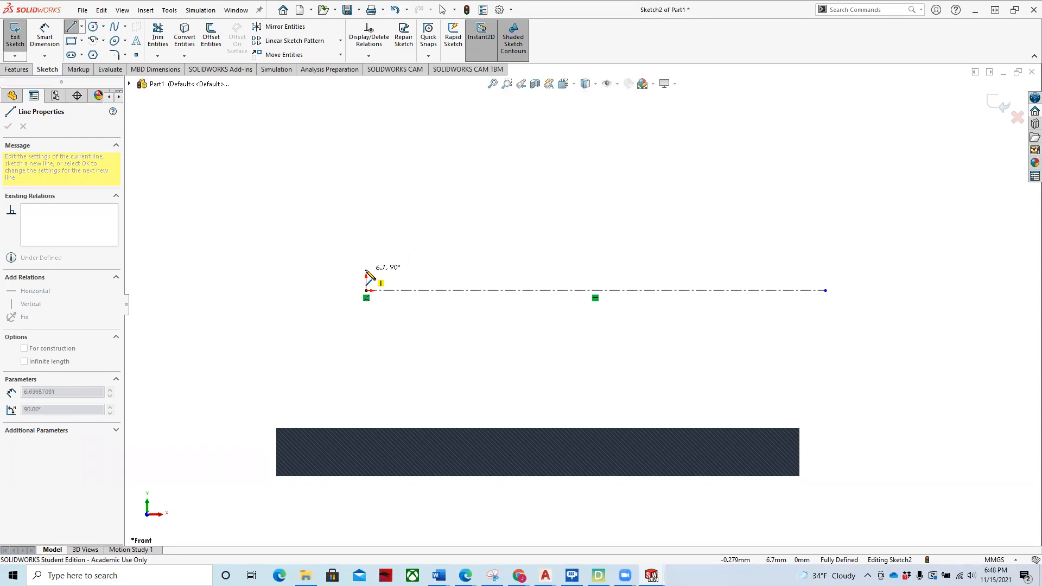
{"action": "left_click", "coordinate": [366, 270]}
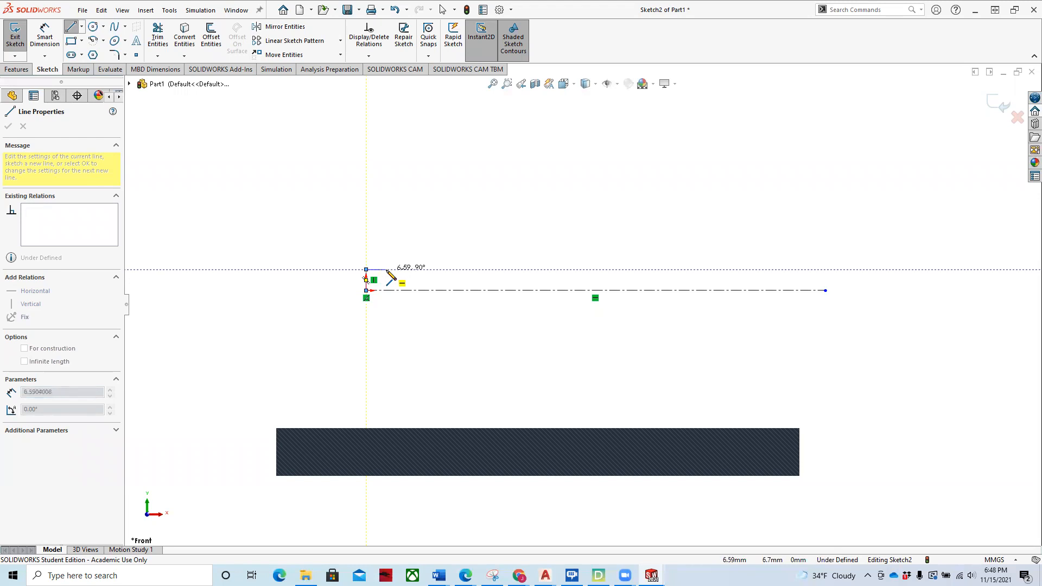
{"action": "left_click", "coordinate": [387, 270]}
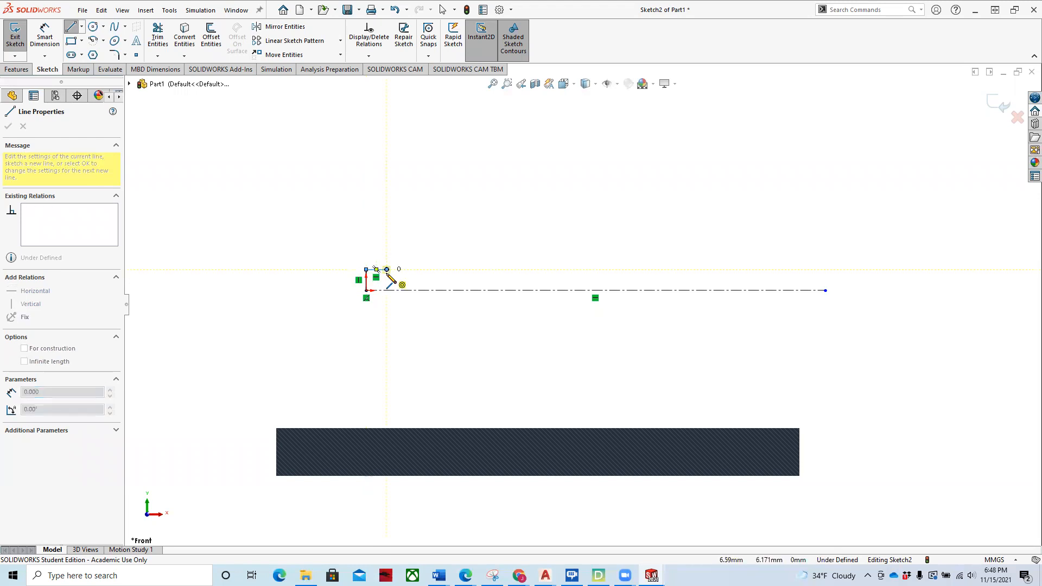
Continue the profile with a groove about 1.9 mm deep and 6 mm long, ending with a vertical line back up to shoulder height
{"action": "scroll", "coordinate": [386, 280], "scroll_direction": "down", "scroll_amount": 1}
{"action": "scroll", "coordinate": [391, 283], "scroll_direction": "down", "scroll_amount": 2}
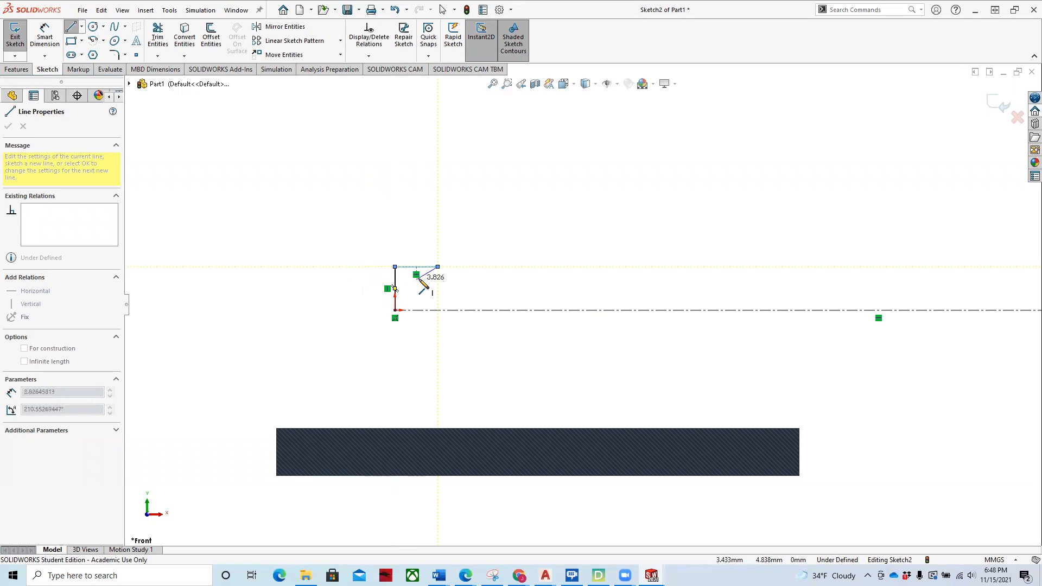
{"action": "left_click", "coordinate": [437, 279]}
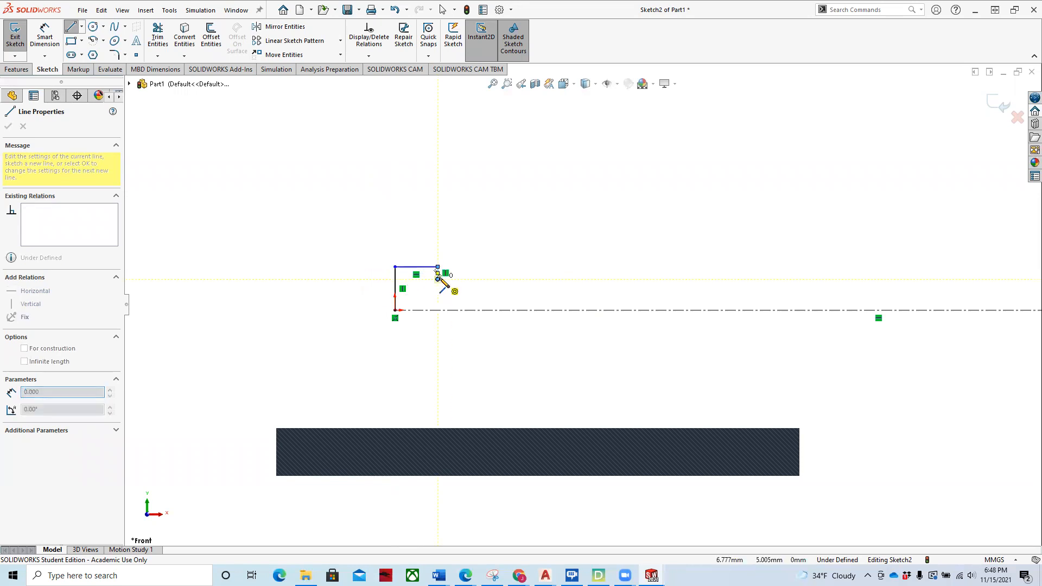
{"action": "left_click", "coordinate": [477, 279]}
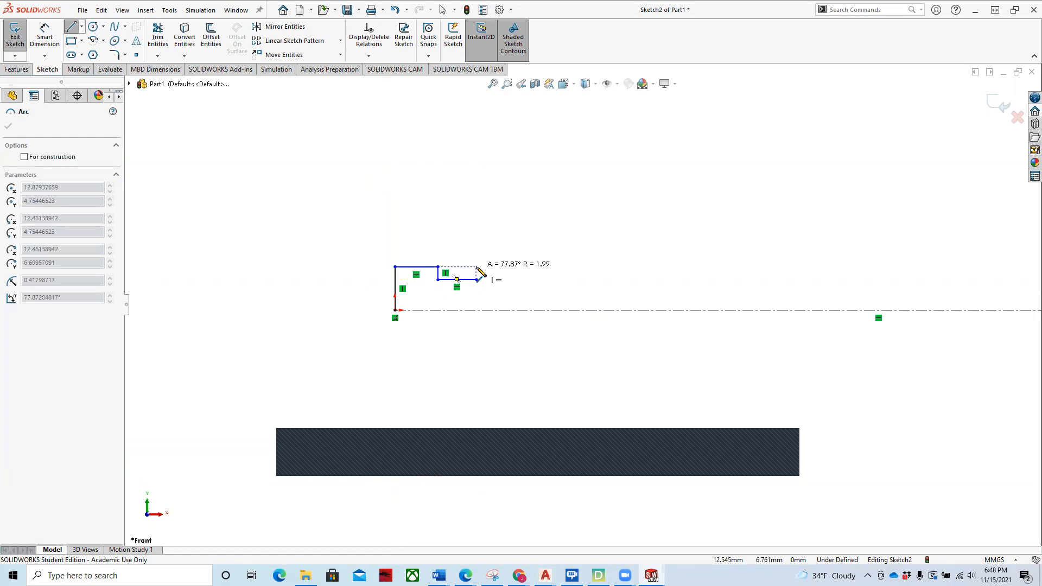
{"action": "key", "text": "Escape"}
{"action": "left_click", "coordinate": [476, 267]}
{"action": "left_click", "coordinate": [476, 279]}
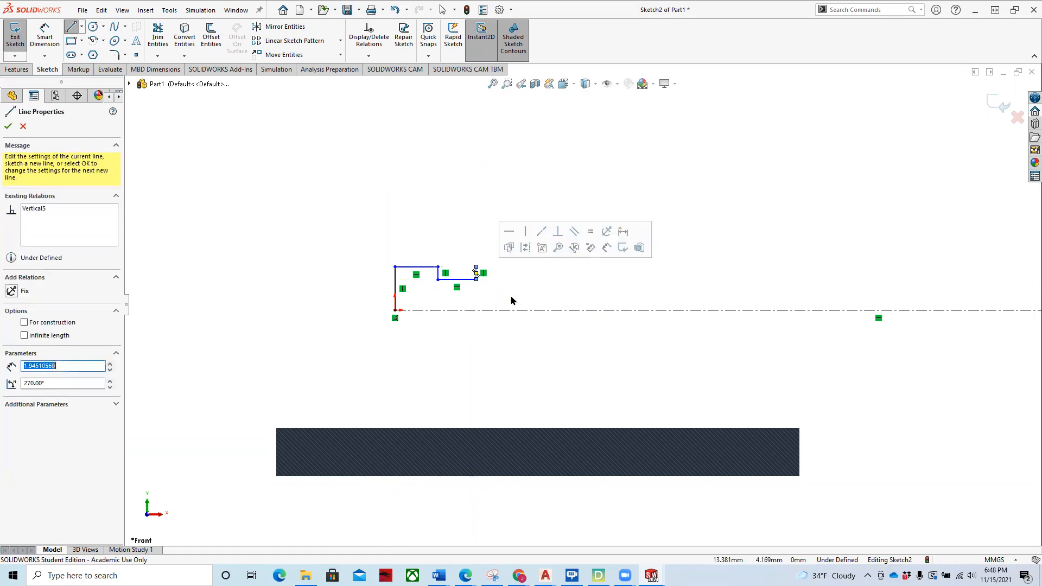
{"action": "key", "text": "Escape"}
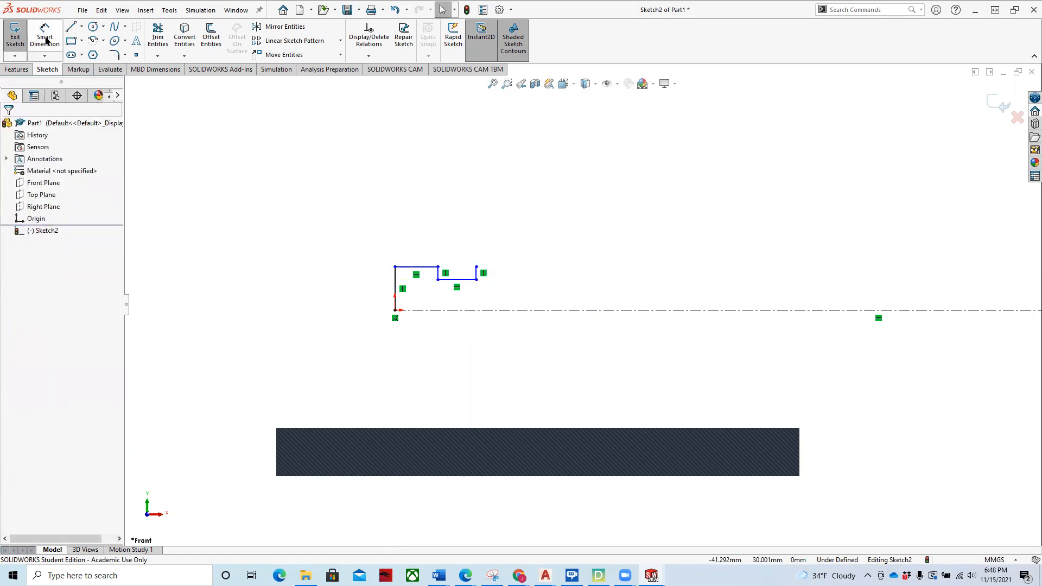
Continue the profile from the groove with a short shoulder line, a step up of about 2.2 mm, and a long horizontal shaft line
{"action": "key", "text": "l"}
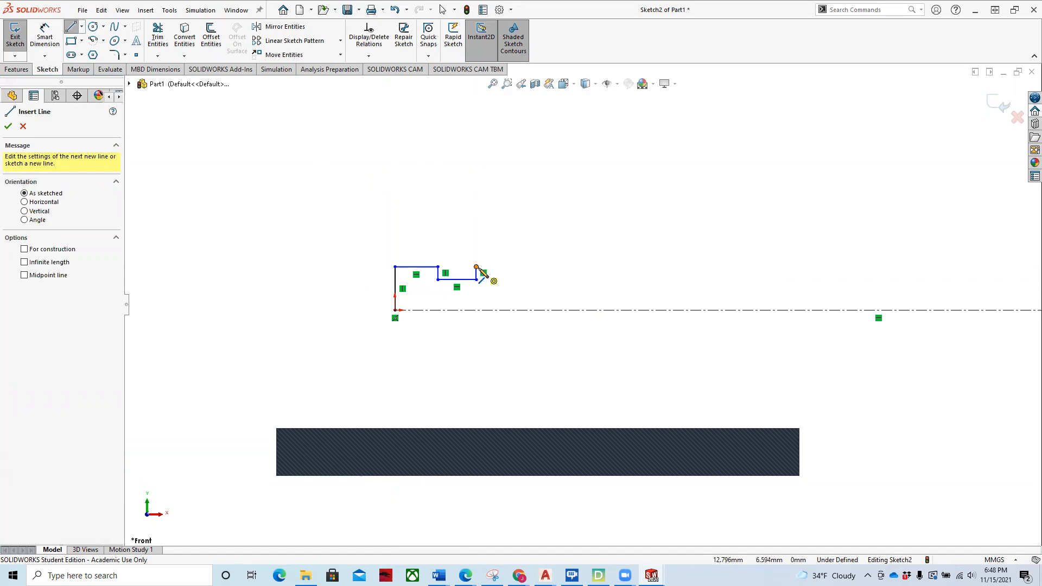
{"action": "left_click", "coordinate": [476, 267]}
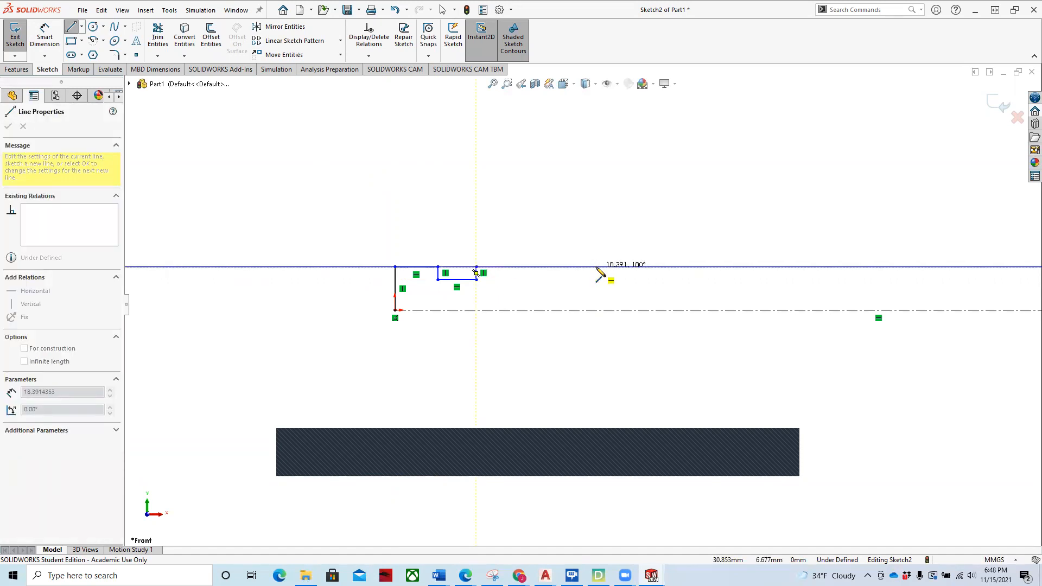
{"action": "left_click", "coordinate": [519, 267]}
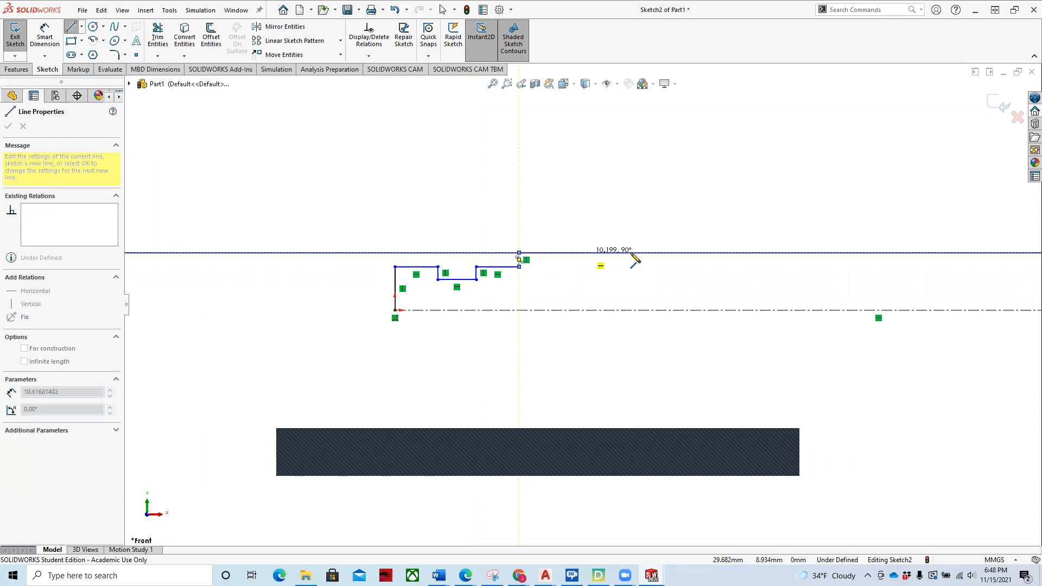
{"action": "left_click", "coordinate": [869, 253]}
{"action": "scroll", "coordinate": [867, 260], "scroll_direction": "down", "scroll_amount": 3}
{"action": "scroll", "coordinate": [869, 263], "scroll_direction": "up", "scroll_amount": 6}
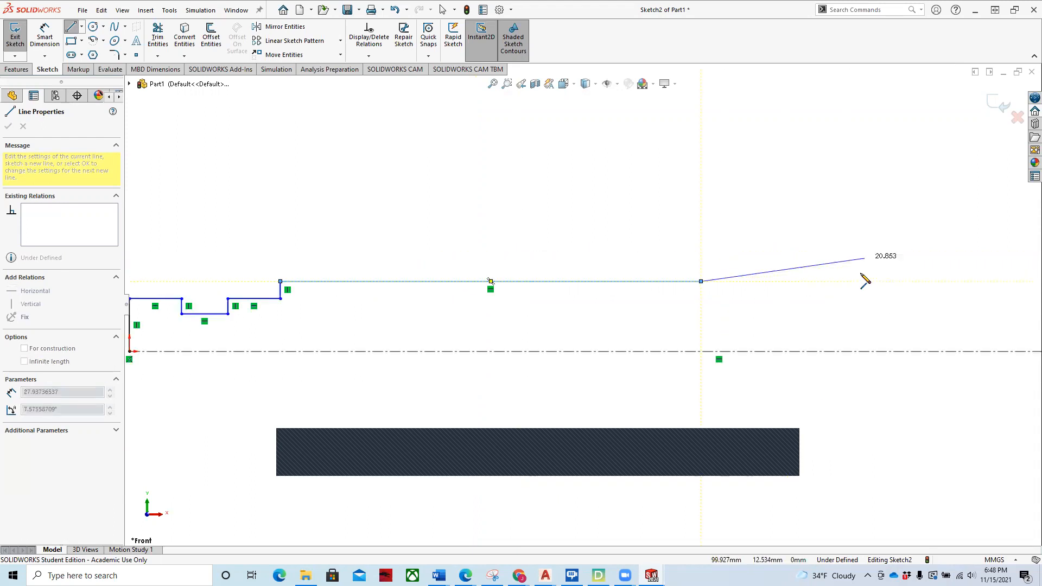
{"action": "scroll", "coordinate": [784, 300], "scroll_direction": "down", "scroll_amount": 2}
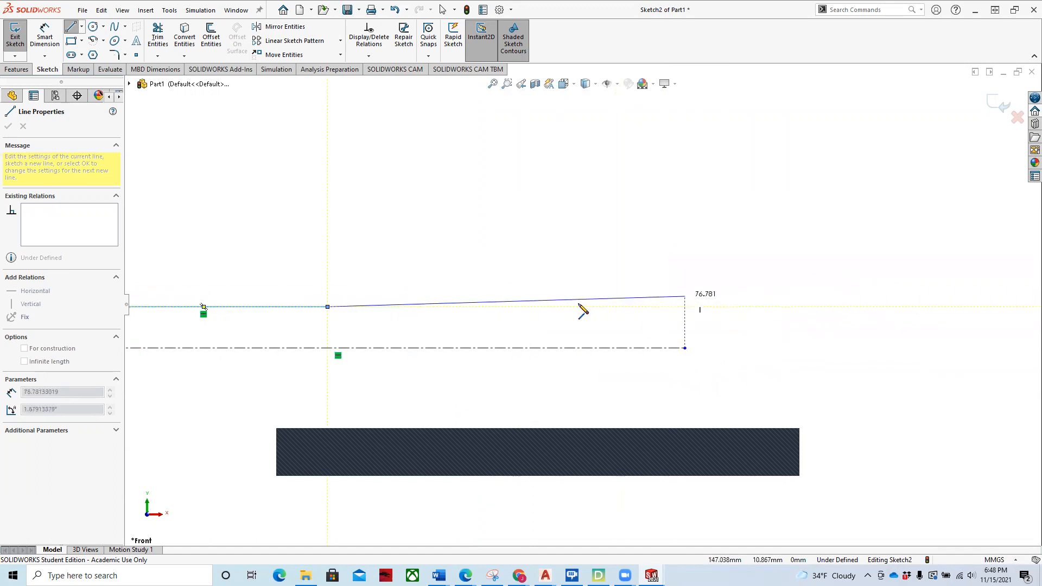
{"action": "left_click", "coordinate": [530, 307]}
Finish the profile with a short neck, a step up of about 3.5 mm, the horizontal head line, and a vertical line down to the centerline
{"action": "left_click", "coordinate": [531, 317]}
{"action": "left_click", "coordinate": [574, 317]}
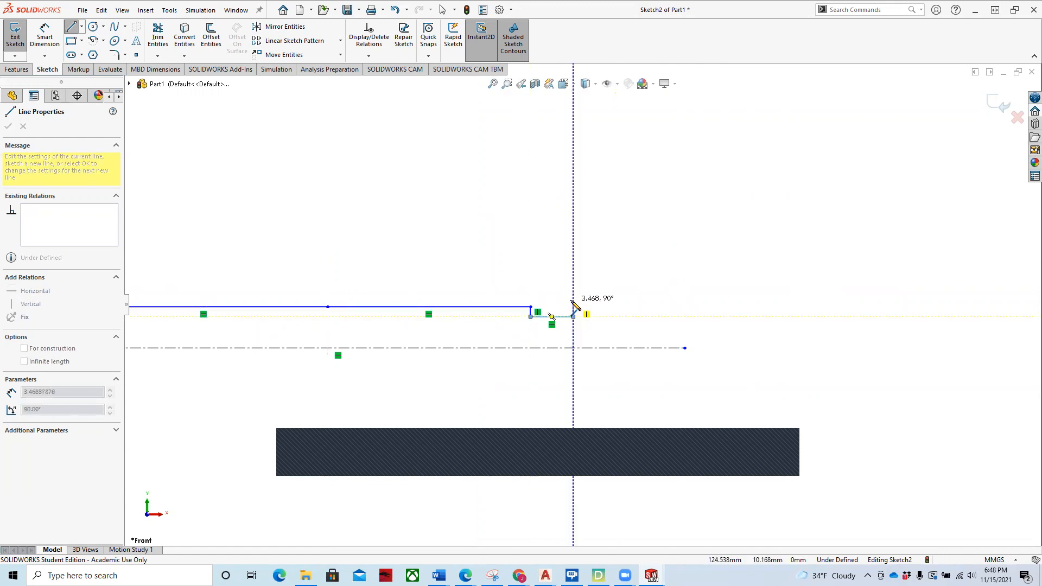
{"action": "left_click", "coordinate": [573, 301]}
{"action": "left_click", "coordinate": [672, 315]}
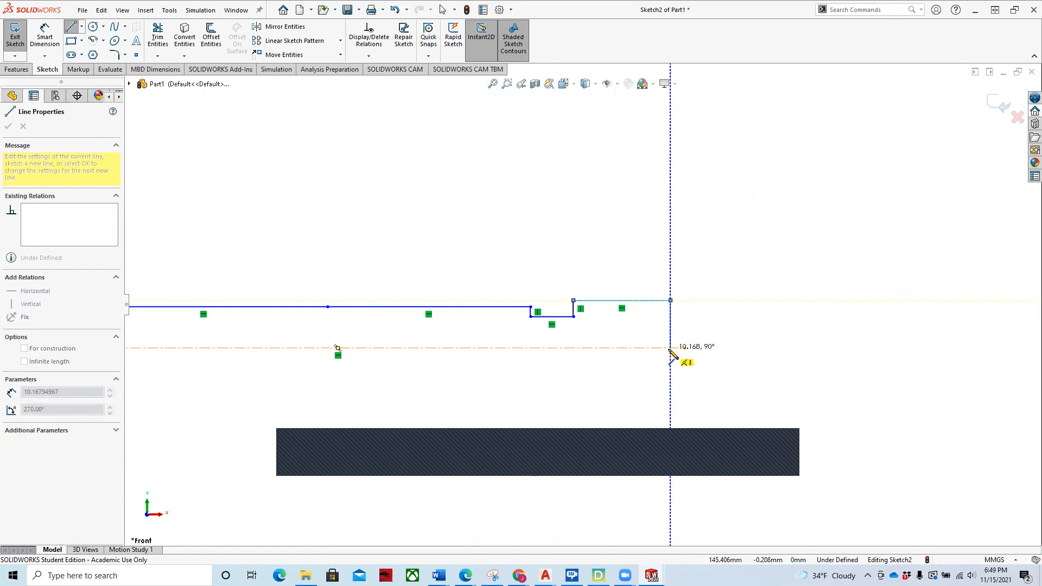
{"action": "left_click", "coordinate": [671, 350]}
{"action": "key", "text": "Escape"}
{"action": "key", "text": "f"}
{"action": "scroll", "coordinate": [380, 326], "scroll_direction": "down", "scroll_amount": 4}
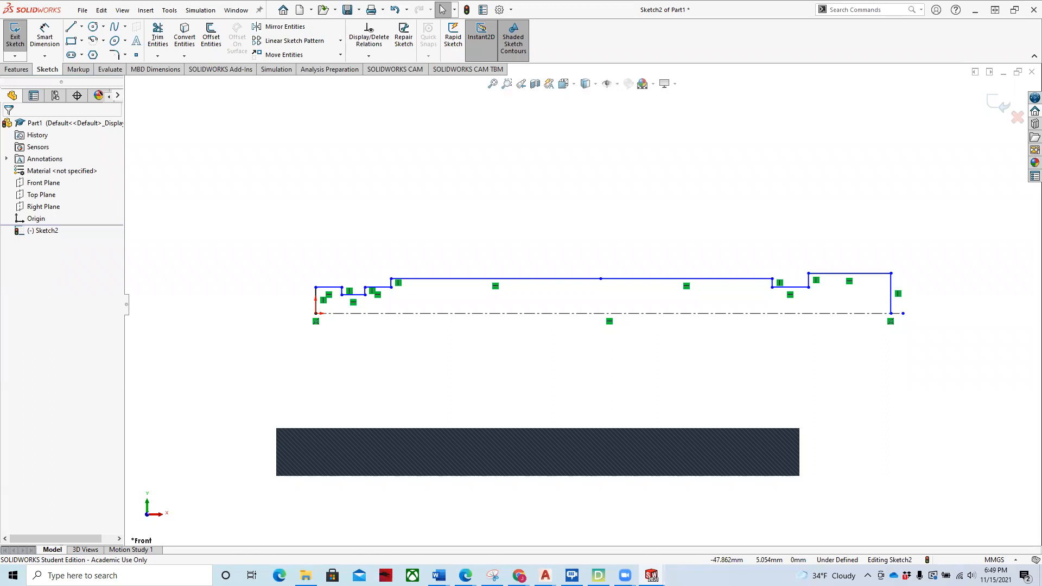
Dimension the profile's overall length between its two vertical end lines as 138 mm
{"action": "left_click", "coordinate": [44, 36]}
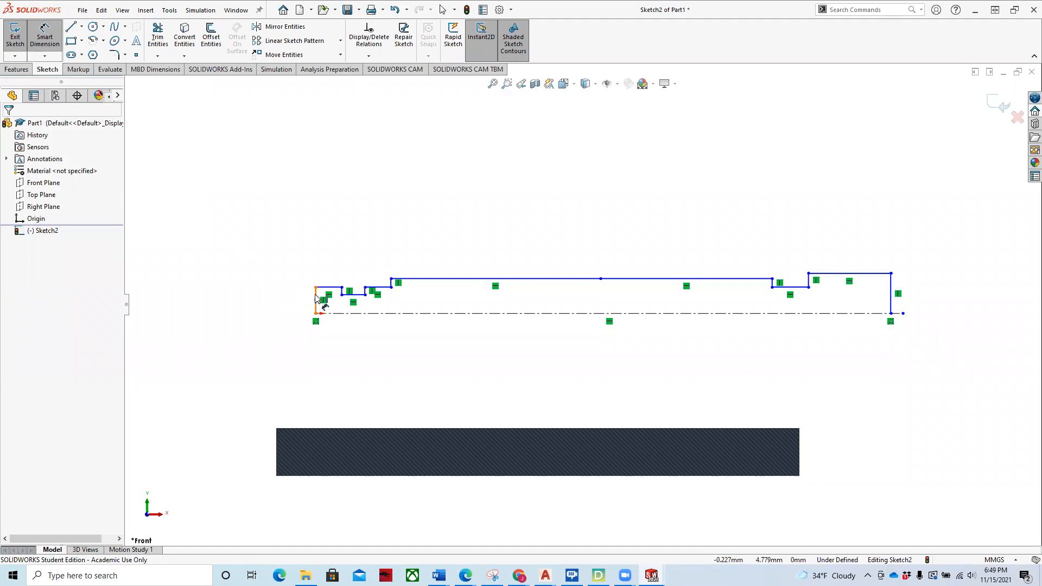
{"action": "left_click", "coordinate": [316, 300]}
{"action": "left_click", "coordinate": [892, 296]}
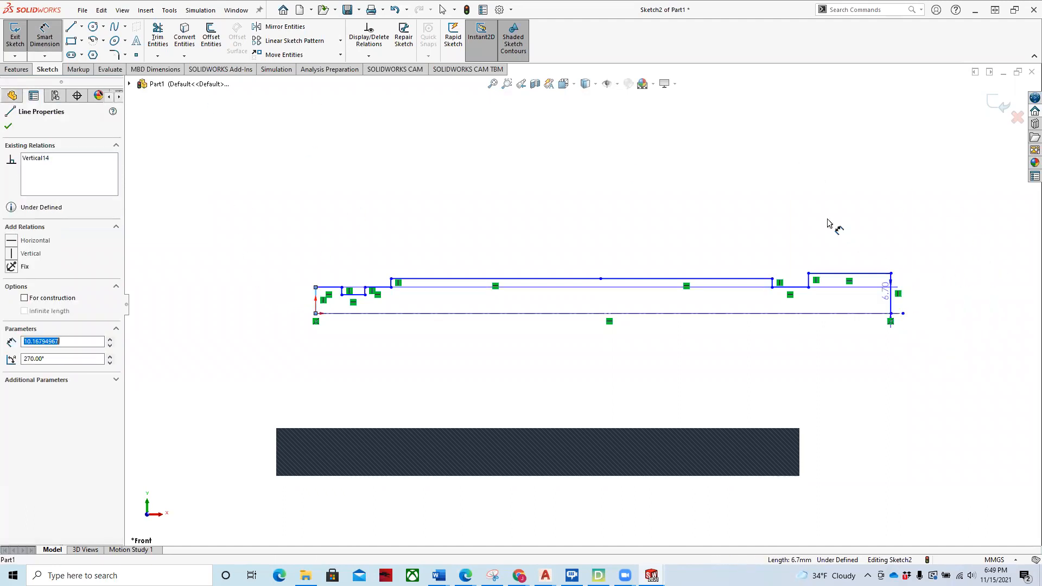
{"action": "left_click", "coordinate": [654, 187]}
{"action": "type", "text": "138"}
{"action": "key", "text": "Return"}
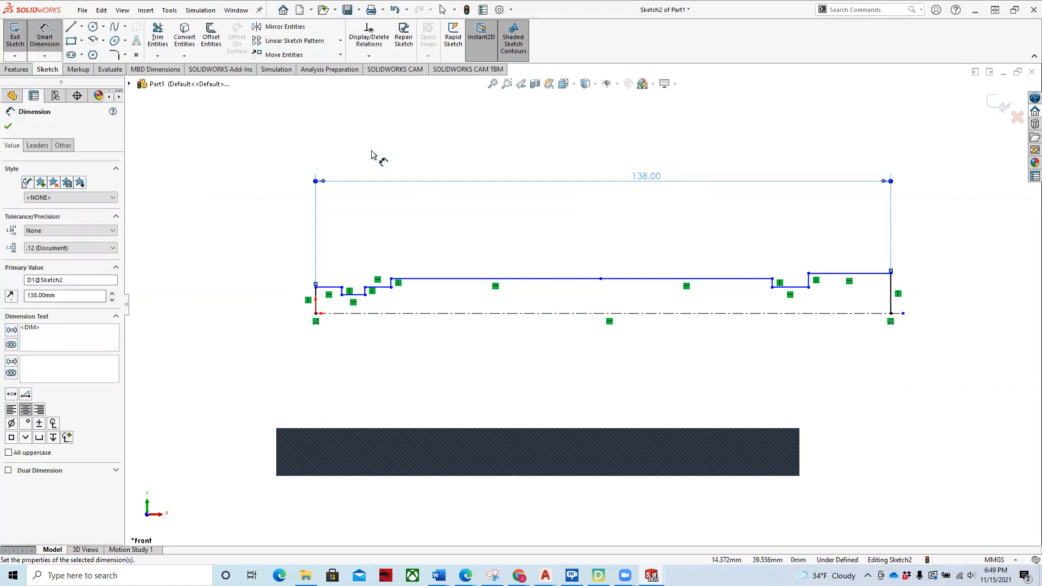
Dimension the profile's first end shoulder as 7 mm long and the adjacent groove as 6 mm long
{"action": "left_click", "coordinate": [330, 287]}
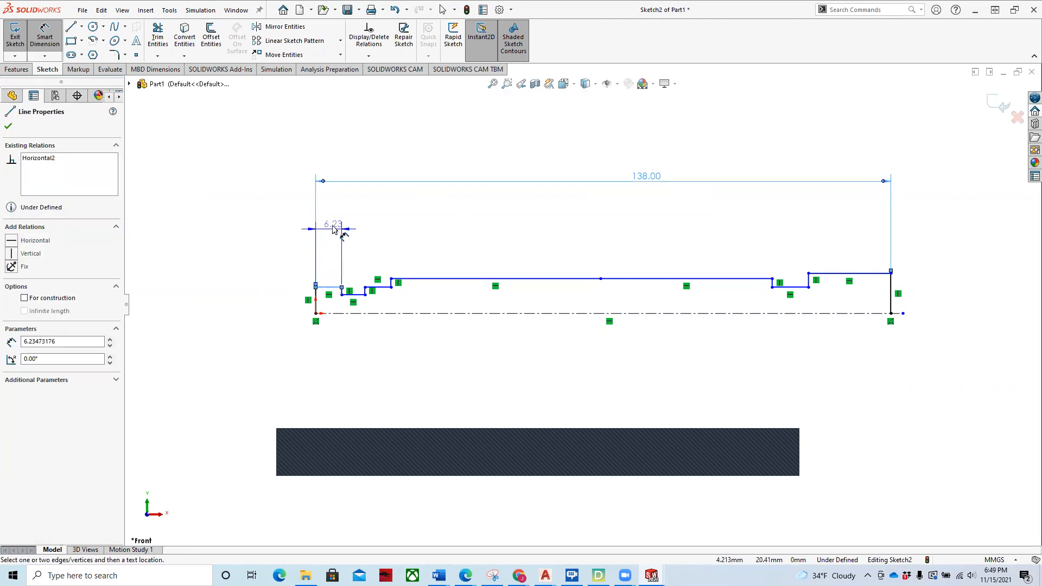
{"action": "left_click", "coordinate": [329, 228]}
{"action": "type", "text": "7"}
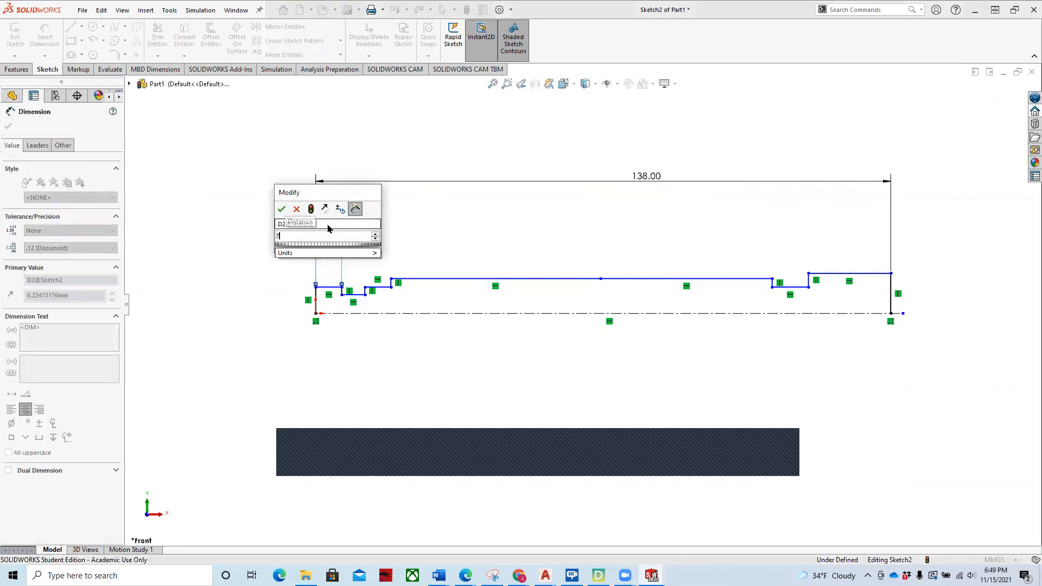
{"action": "key", "text": "Return"}
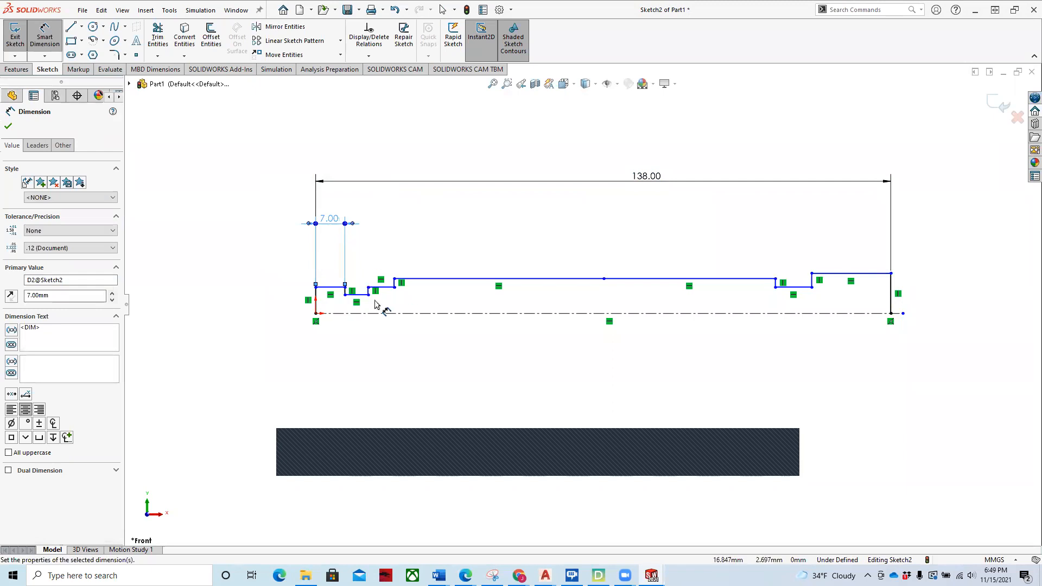
{"action": "left_click", "coordinate": [354, 295]}
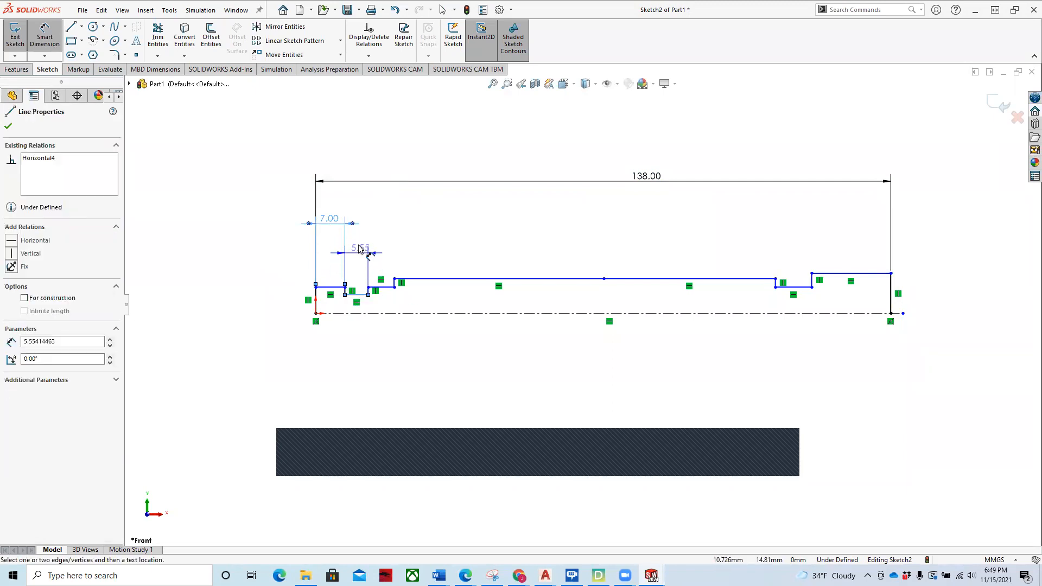
{"action": "left_click", "coordinate": [358, 248]}
{"action": "type", "text": "6.00mm"}
{"action": "key", "text": "Return"}
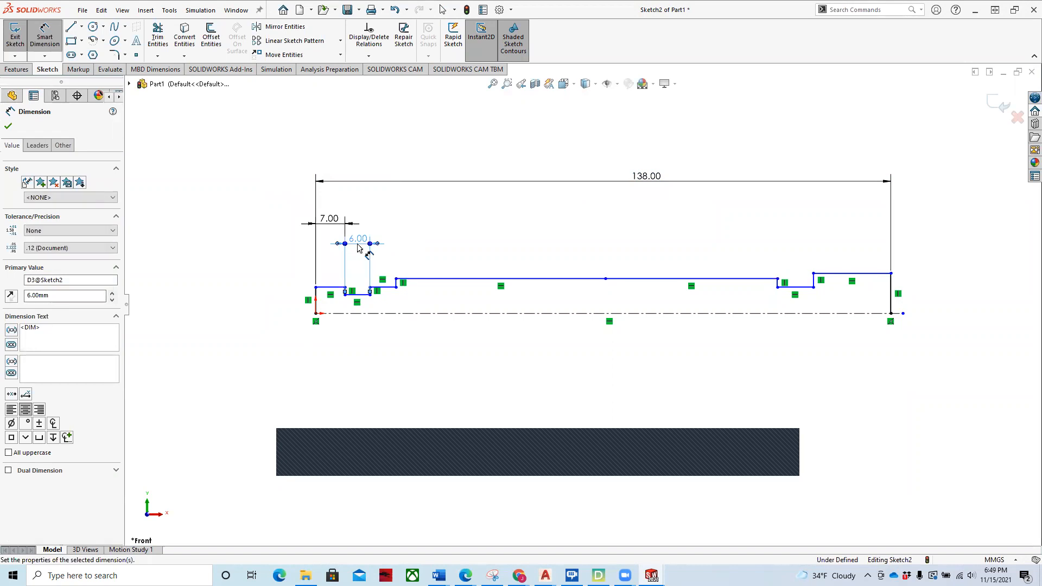
Dimension the long horizontal shaft section between its two endpoints as 82 mm
{"action": "left_click", "coordinate": [777, 279]}
{"action": "left_click", "coordinate": [396, 279]}
{"action": "left_click", "coordinate": [579, 233]}
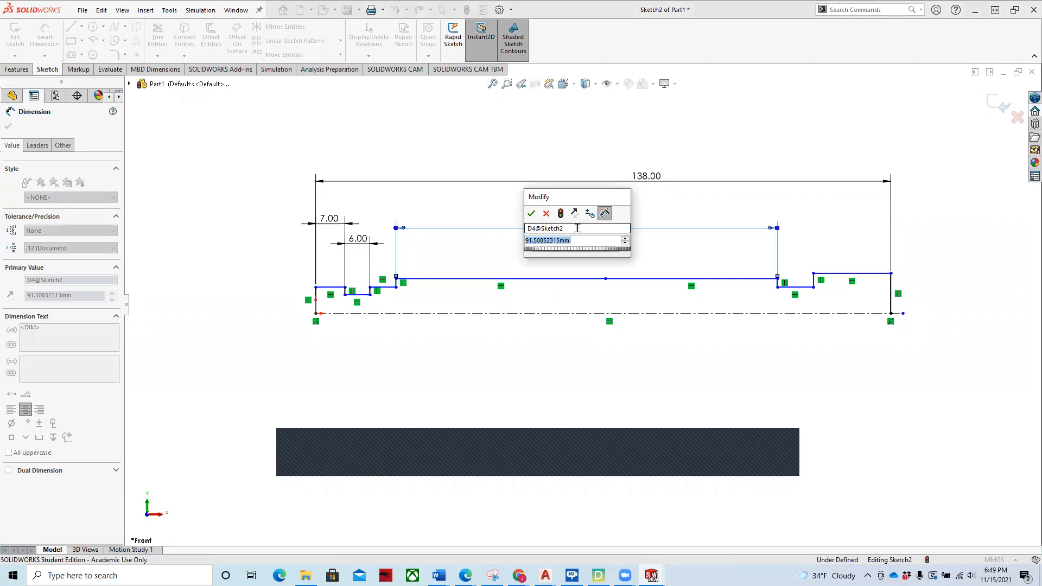
{"action": "type", "text": "82"}
{"action": "key", "text": "Return"}
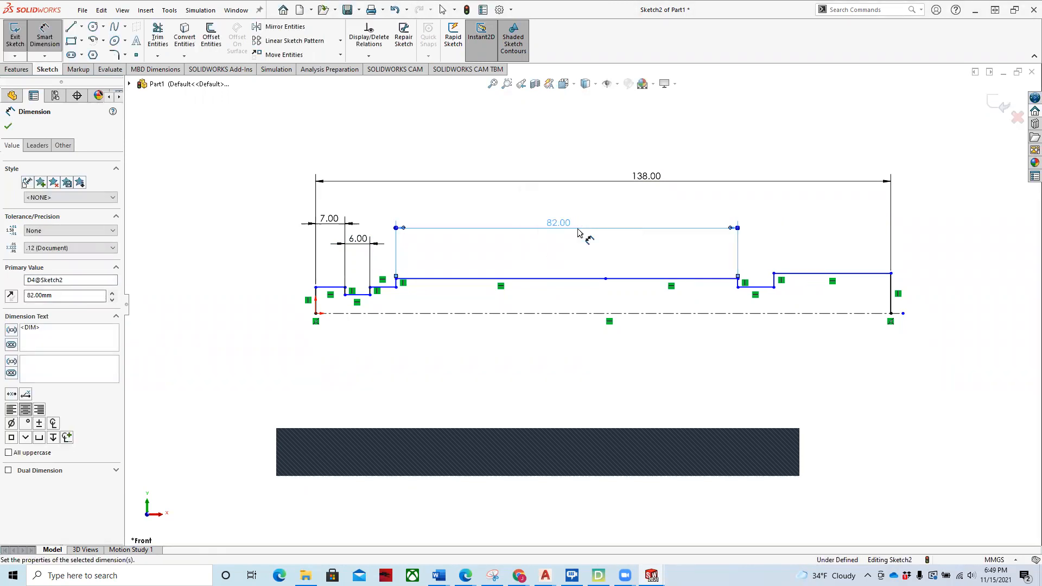
Dimension the neck beside the shaft as 10 mm long and the head's horizontal line as 24 mm long
{"action": "left_click", "coordinate": [764, 293]}
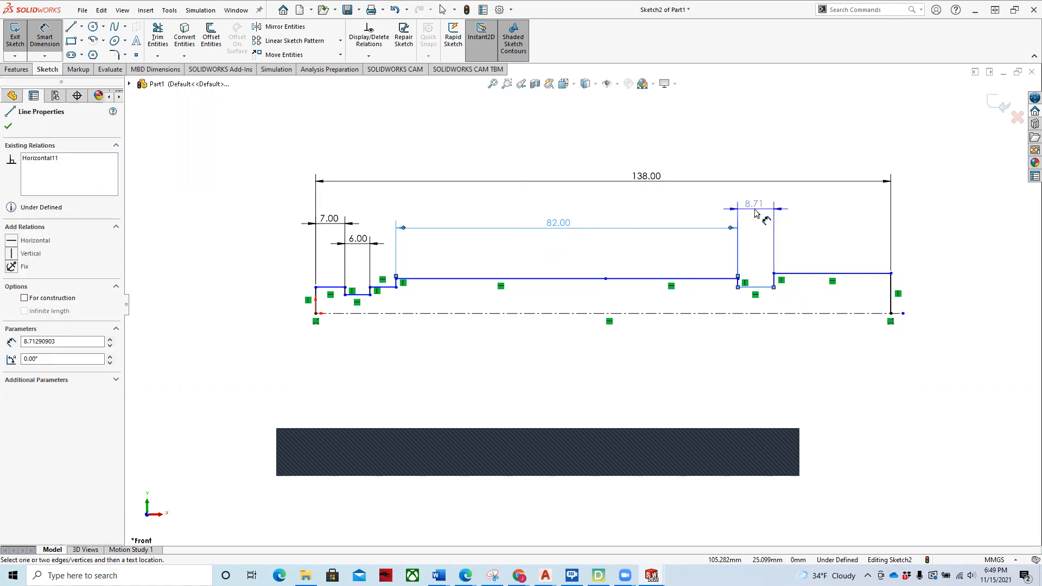
{"action": "left_click", "coordinate": [755, 209]}
{"action": "type", "text": "10"}
{"action": "key", "text": "Return"}
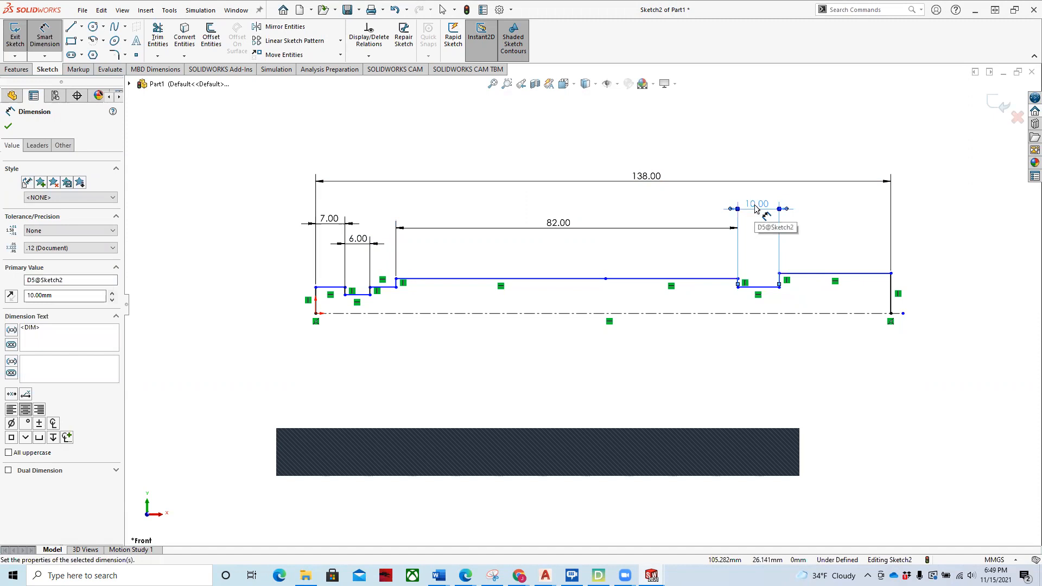
{"action": "left_click", "coordinate": [830, 274]}
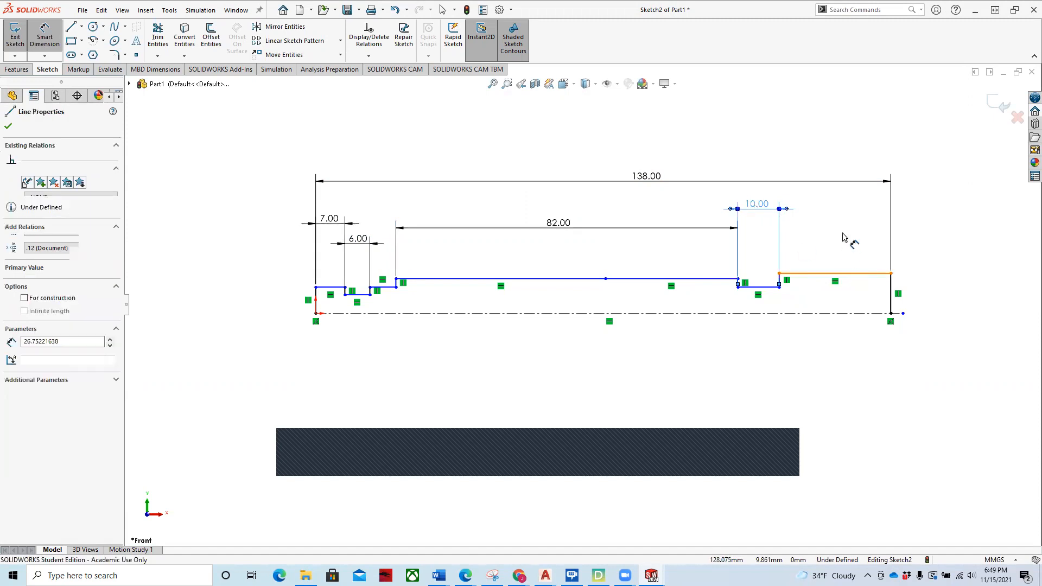
{"action": "left_click", "coordinate": [814, 200]}
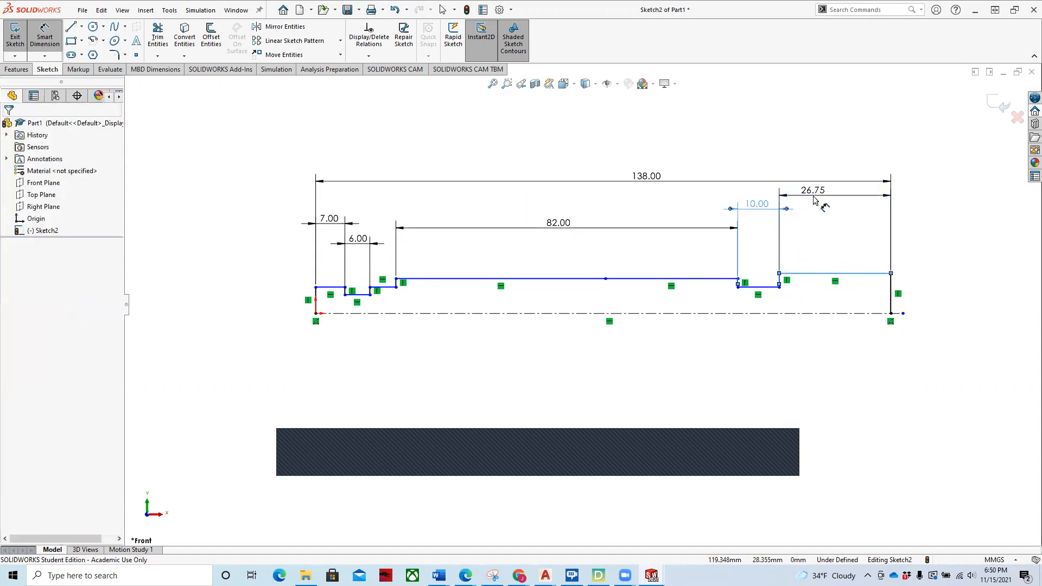
{"action": "type", "text": "24"}
{"action": "key", "text": "Return"}
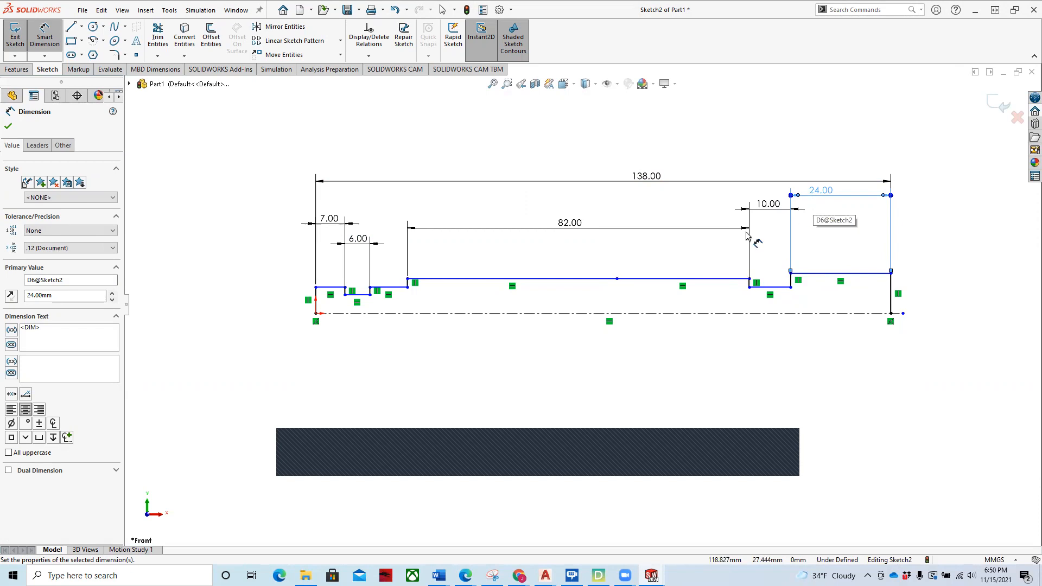
Dimension the long shaft line to the centerline as a doubled, diameter-style distance of 16 mm
{"action": "left_click", "coordinate": [733, 279]}
{"action": "left_click", "coordinate": [704, 314]}
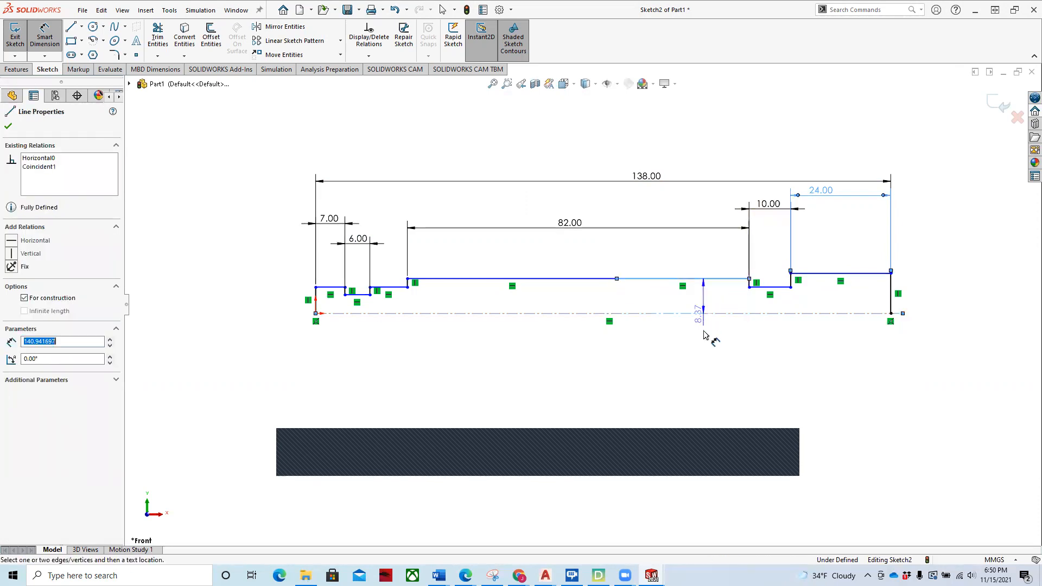
{"action": "left_click", "coordinate": [716, 357]}
{"action": "type", "text": "16"}
{"action": "key", "text": "Return"}
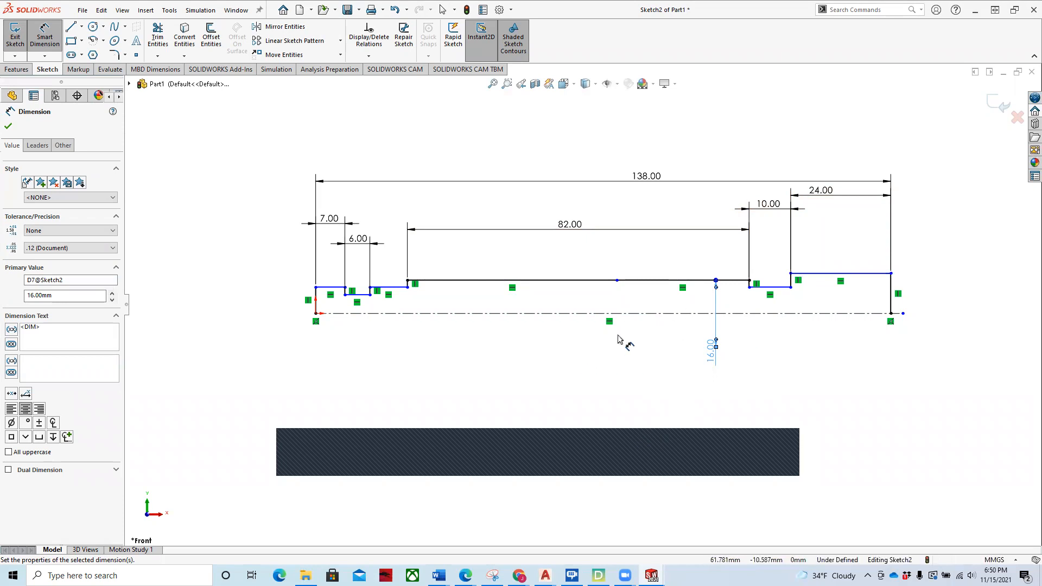
Set the shaft's doubled-distance dimension across the centerline to 8 mm
{"action": "right_click", "coordinate": [715, 353]}
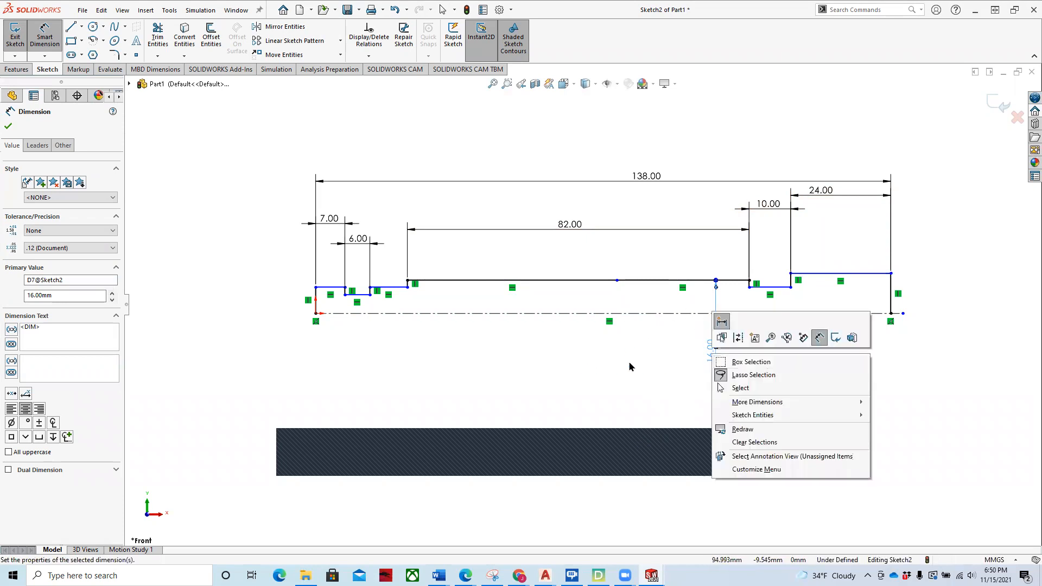
{"action": "left_click", "coordinate": [628, 365]}
{"action": "double_click", "coordinate": [715, 353]}
{"action": "key", "text": "Return"}
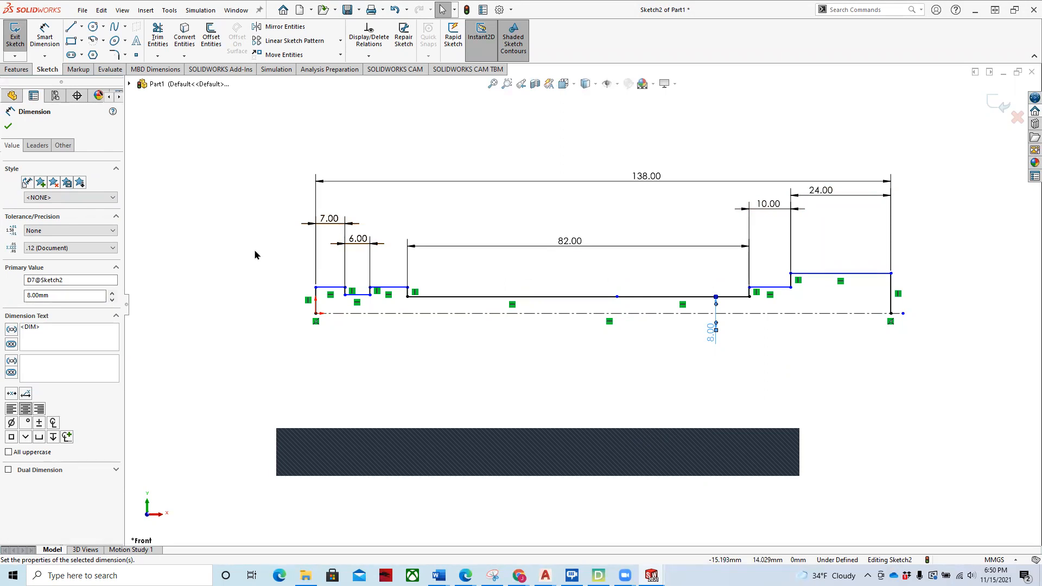
{"action": "left_click", "coordinate": [316, 300]}
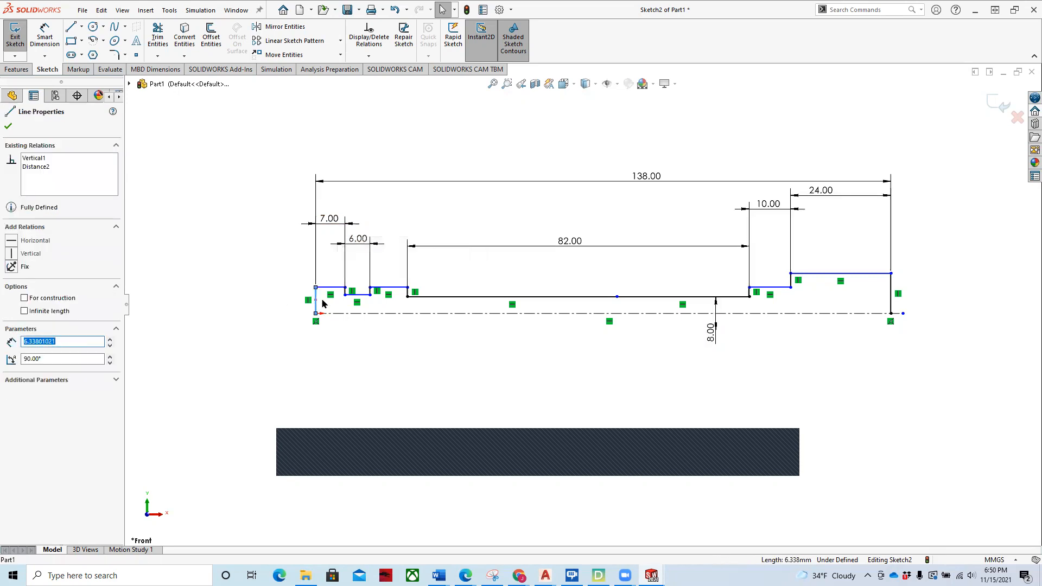
{"action": "left_click", "coordinate": [256, 296]}
{"action": "left_click", "coordinate": [46, 37]}
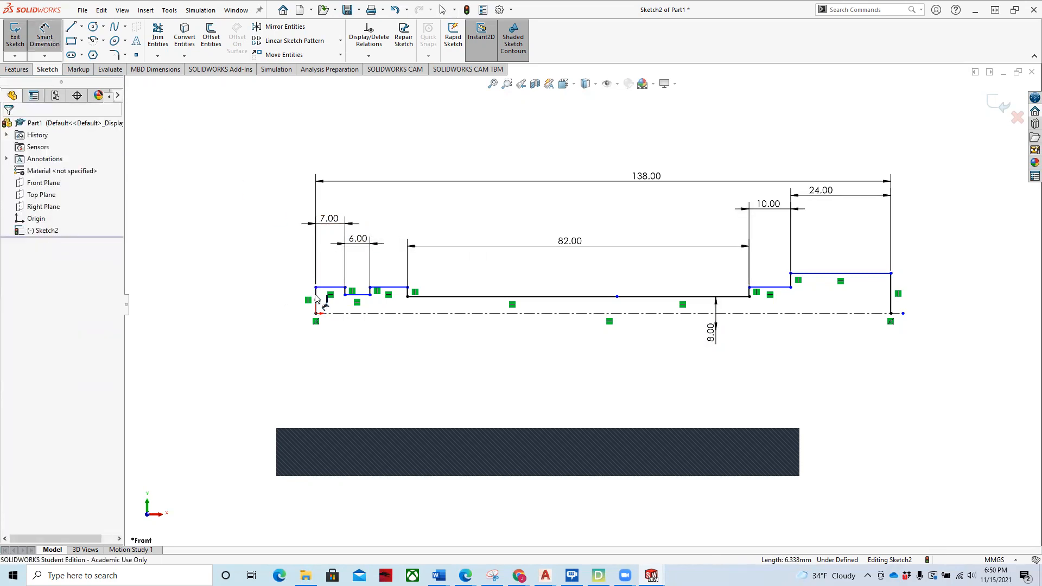
{"action": "key", "text": "Escape"}
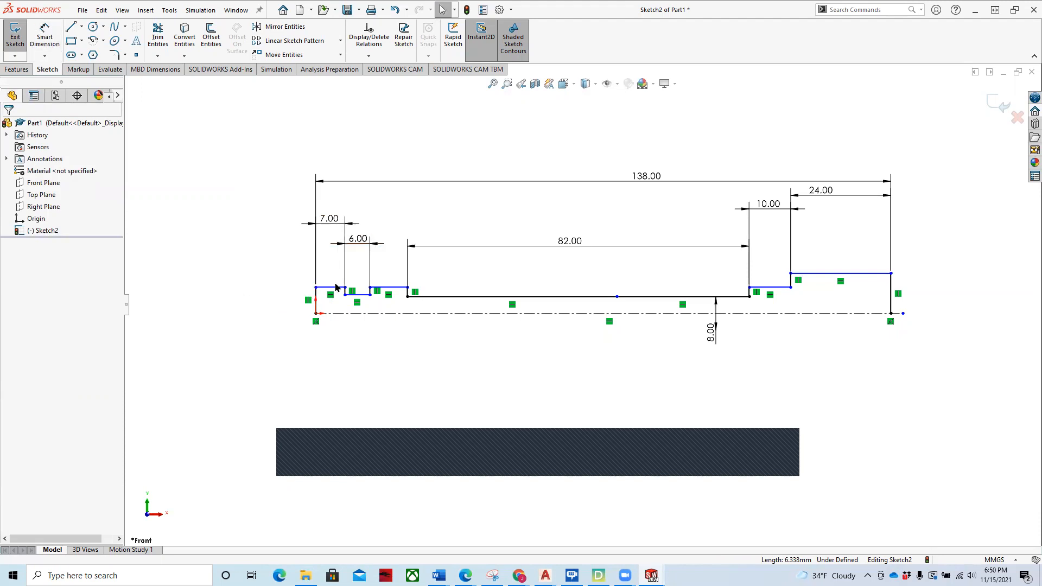
{"action": "left_click", "coordinate": [332, 288]}
{"action": "left_click", "coordinate": [335, 314]}
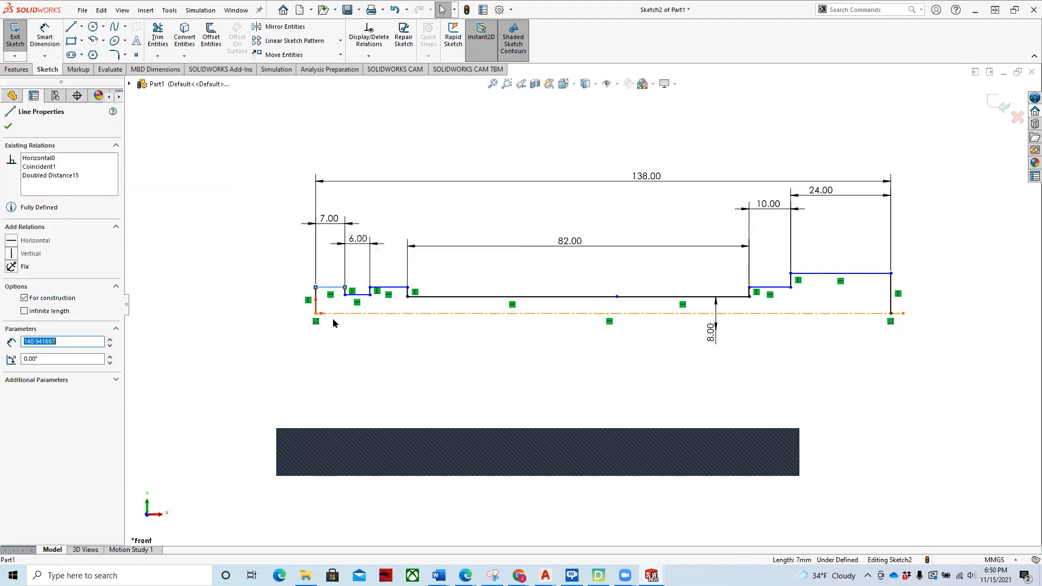
{"action": "key", "text": "Escape"}
Dimension the 7 mm end shoulder's diameter across the centerline as 12 mm and add a diameter symbol to the dimension text
{"action": "left_click", "coordinate": [45, 37]}
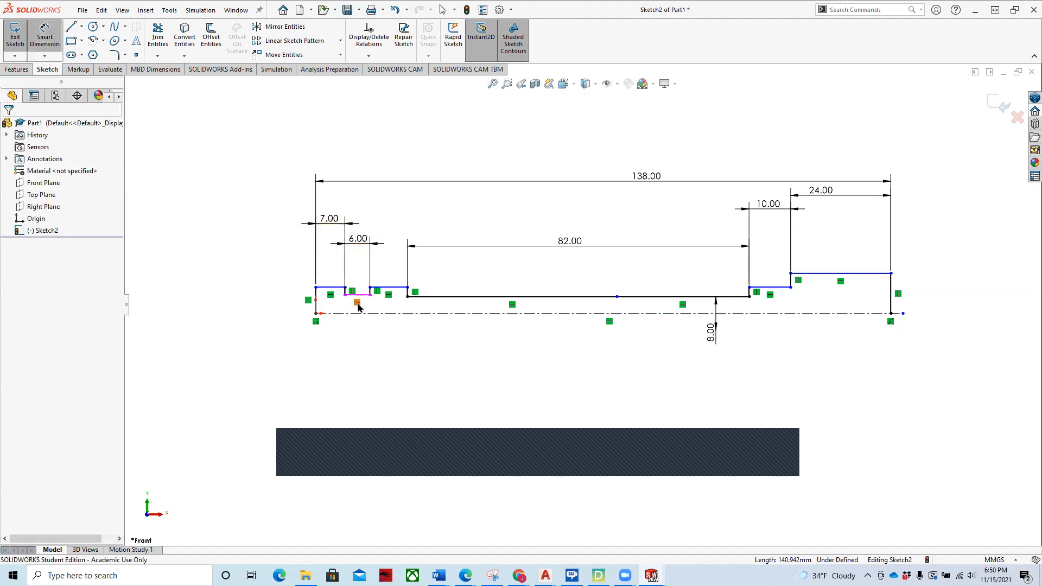
{"action": "left_click", "coordinate": [329, 314]}
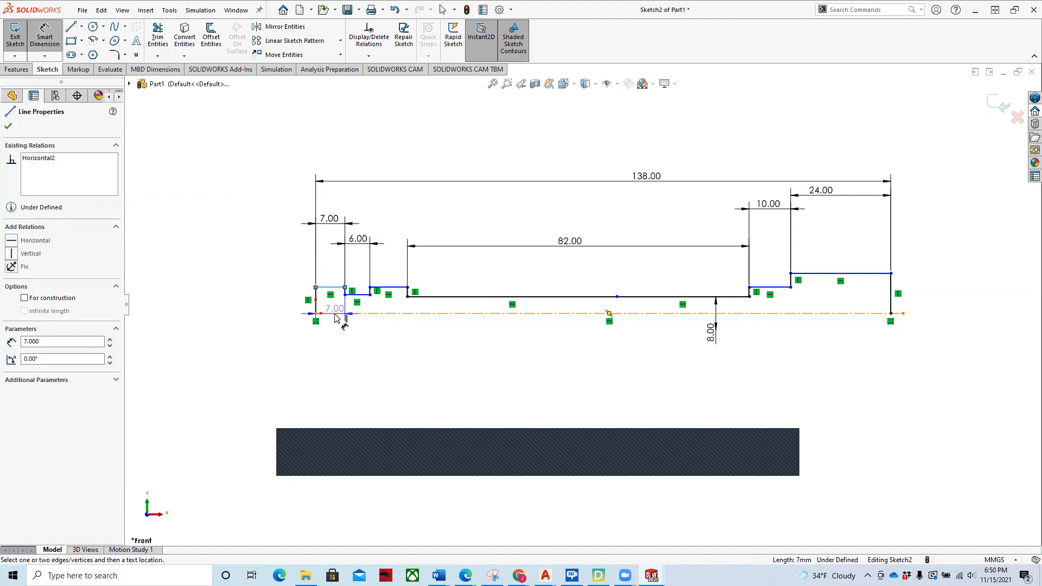
{"action": "left_click", "coordinate": [330, 287]}
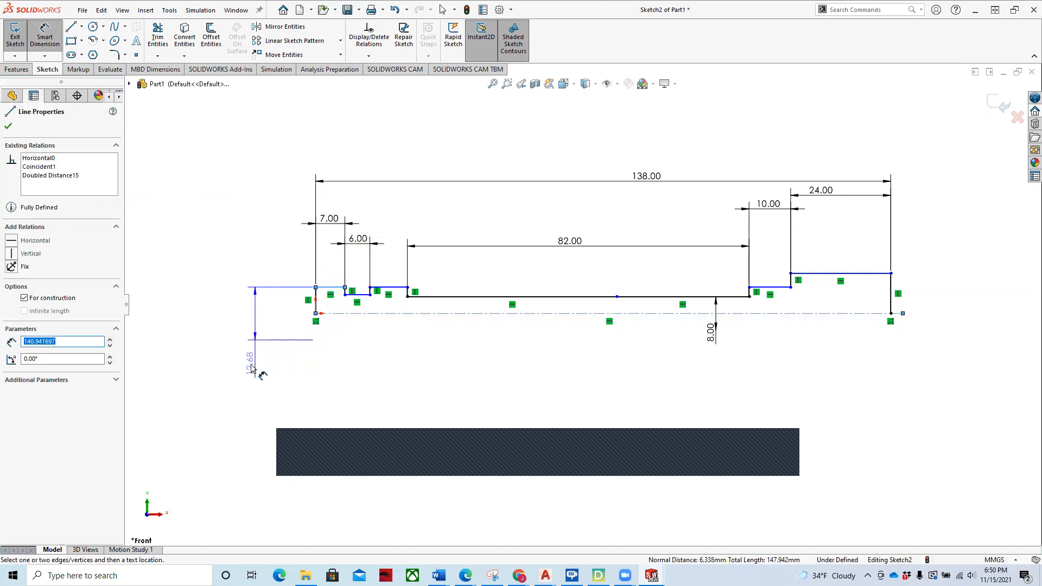
{"action": "left_click", "coordinate": [235, 365]}
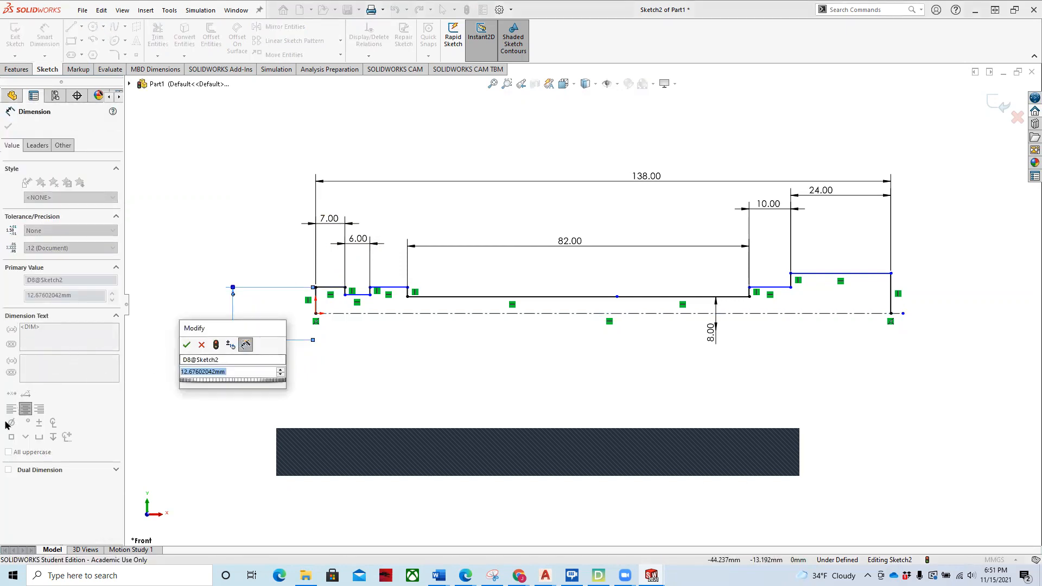
{"action": "left_click", "coordinate": [23, 334]}
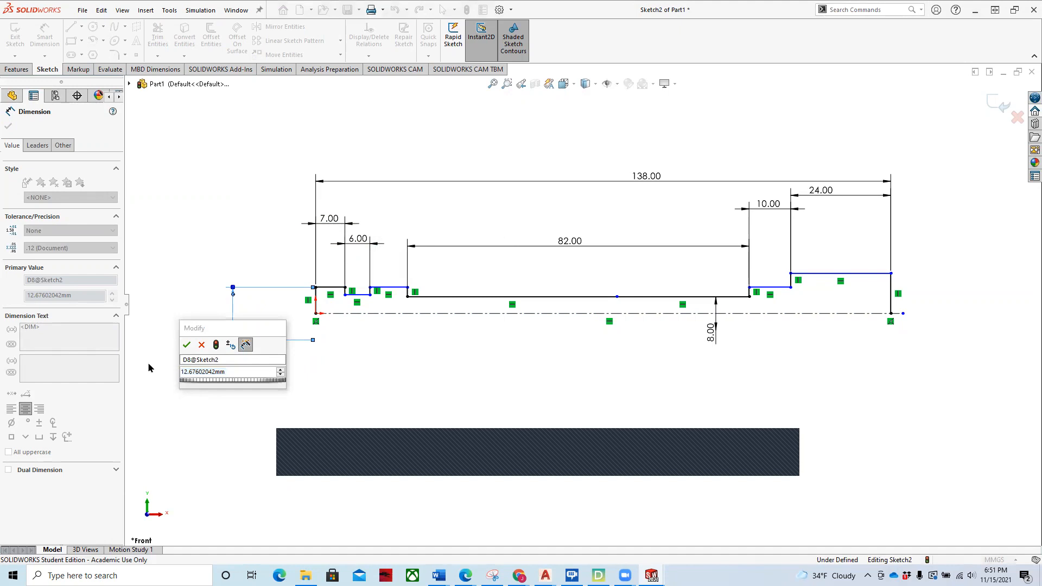
{"action": "left_click", "coordinate": [244, 373]}
{"action": "type", "text": "12"}
{"action": "key", "text": "Return"}
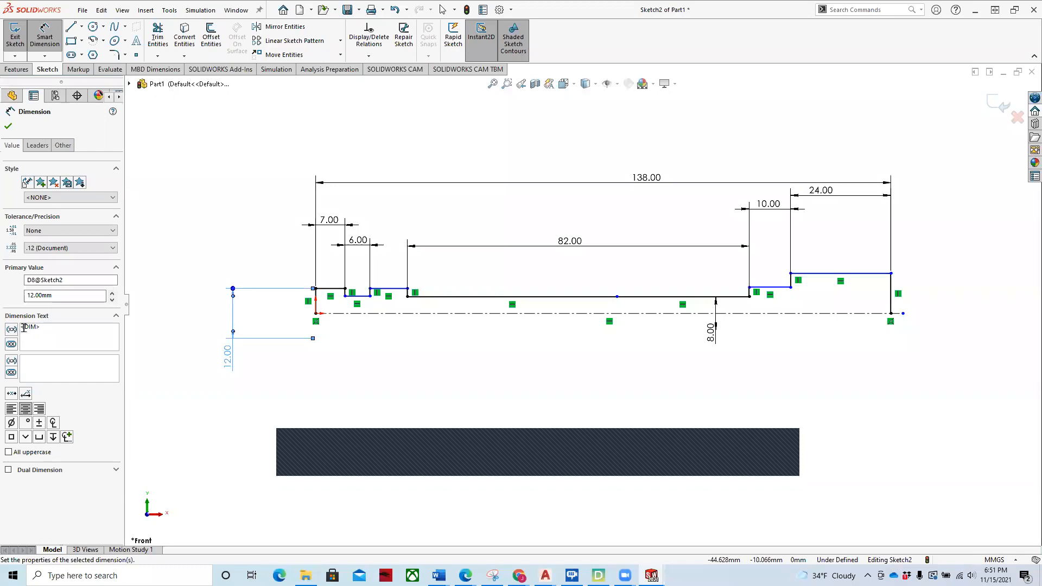
{"action": "left_click", "coordinate": [11, 423]}
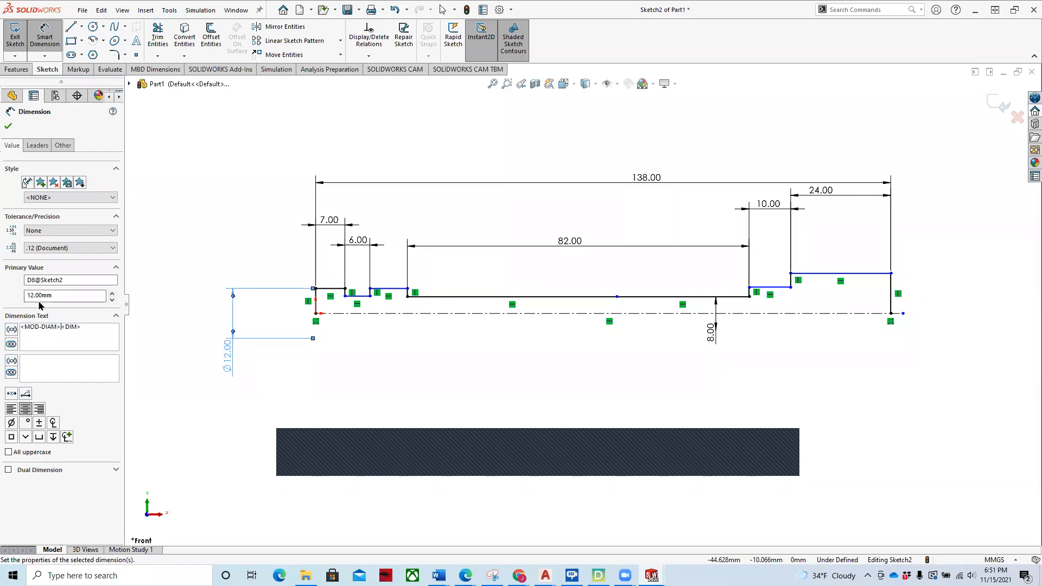
{"action": "left_click", "coordinate": [9, 128]}
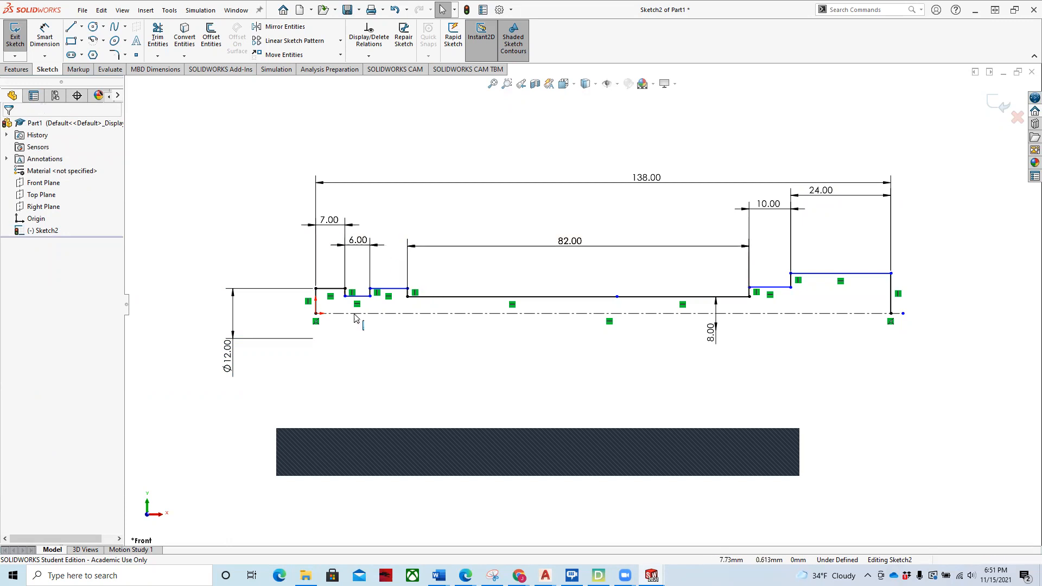
Dimension the 6 mm groove's diameter across the centerline as 8 mm and add a diameter symbol to the dimension text
{"action": "left_click", "coordinate": [45, 37]}
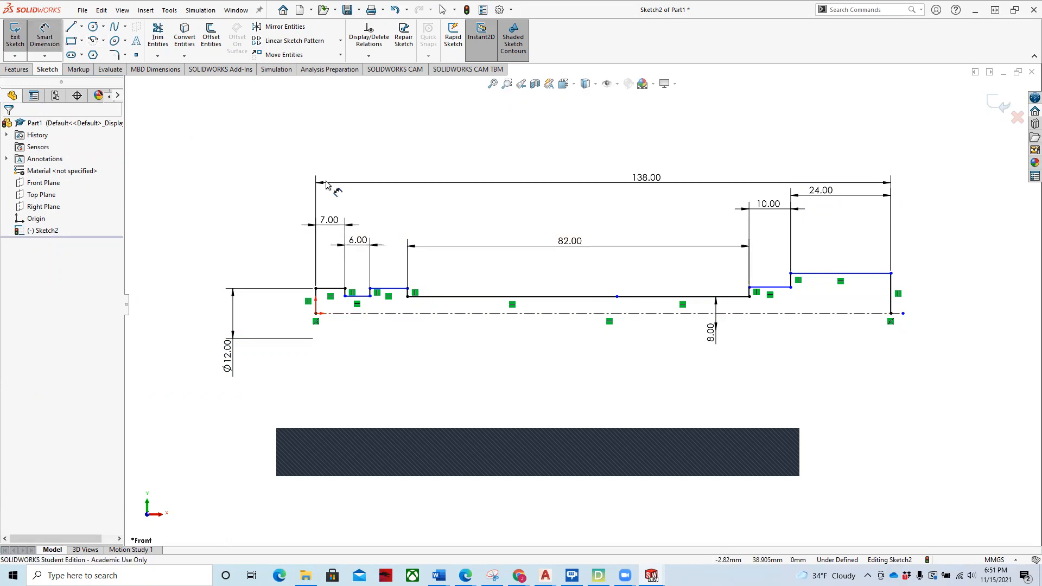
{"action": "left_click", "coordinate": [358, 296]}
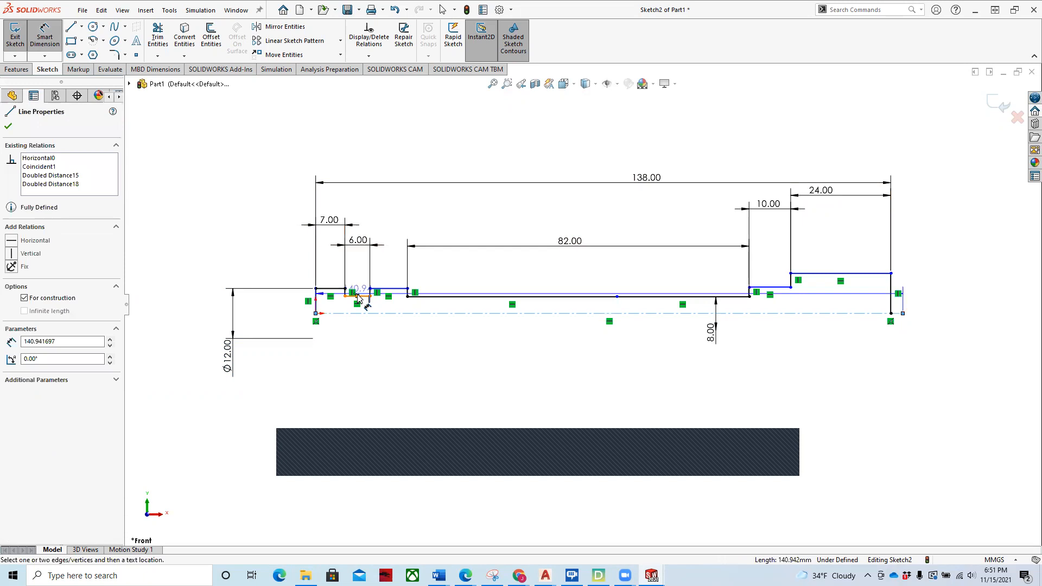
{"action": "left_click", "coordinate": [349, 387]}
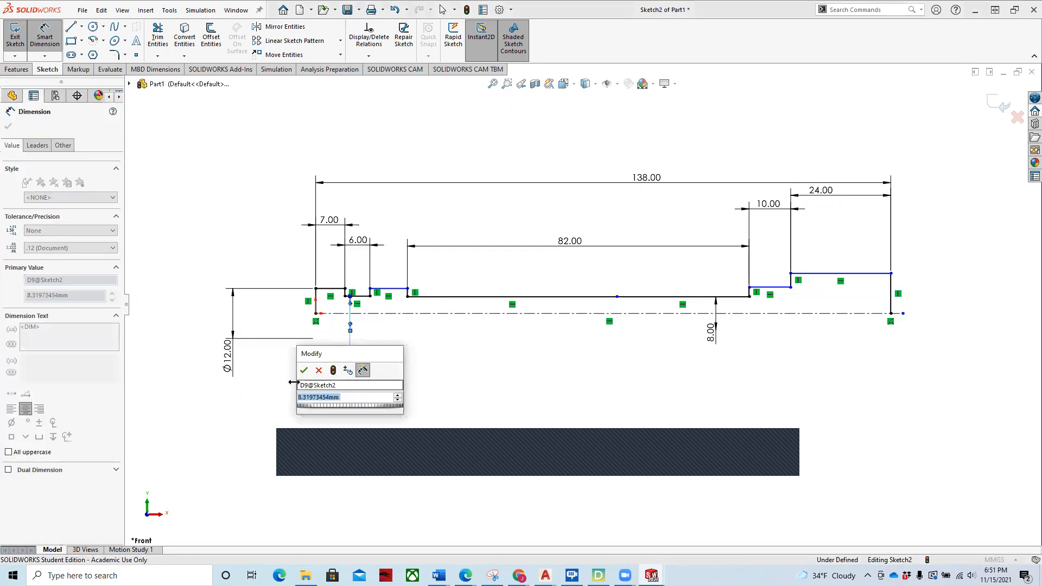
{"action": "type", "text": "8"}
{"action": "key", "text": "Return"}
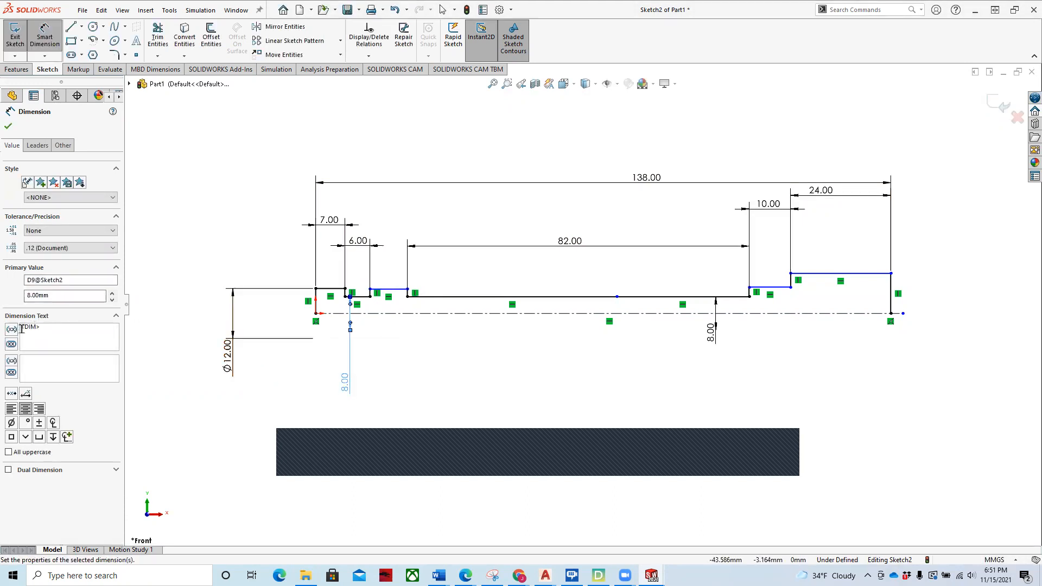
{"action": "left_click", "coordinate": [11, 424]}
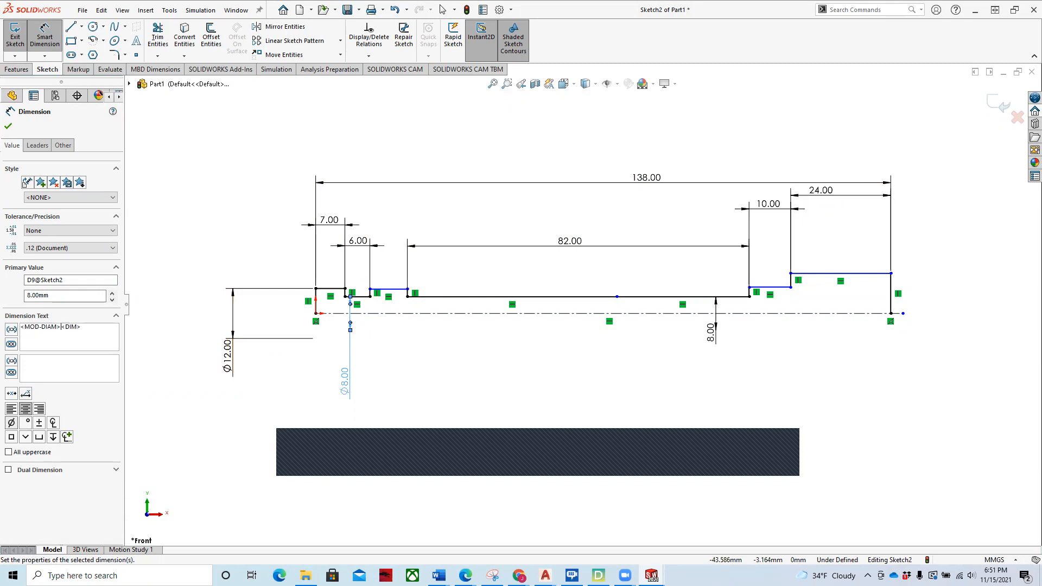
{"action": "left_click", "coordinate": [7, 128]}
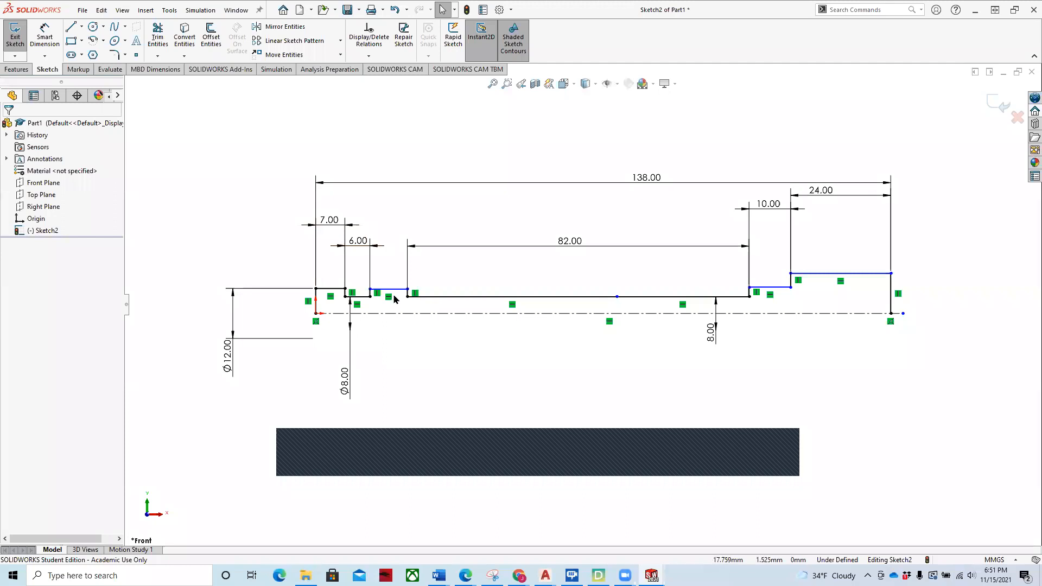
Dimension the diameter of the short section beside the 6 mm groove across the centerline as 12 mm, with a diameter symbol in its text
{"action": "left_click", "coordinate": [48, 34]}
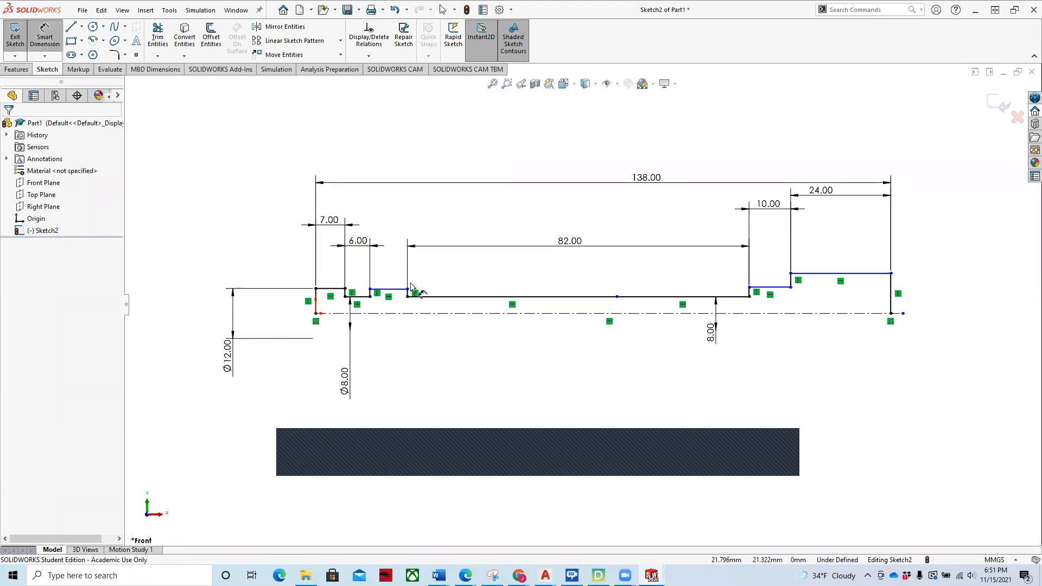
{"action": "left_click", "coordinate": [395, 290]}
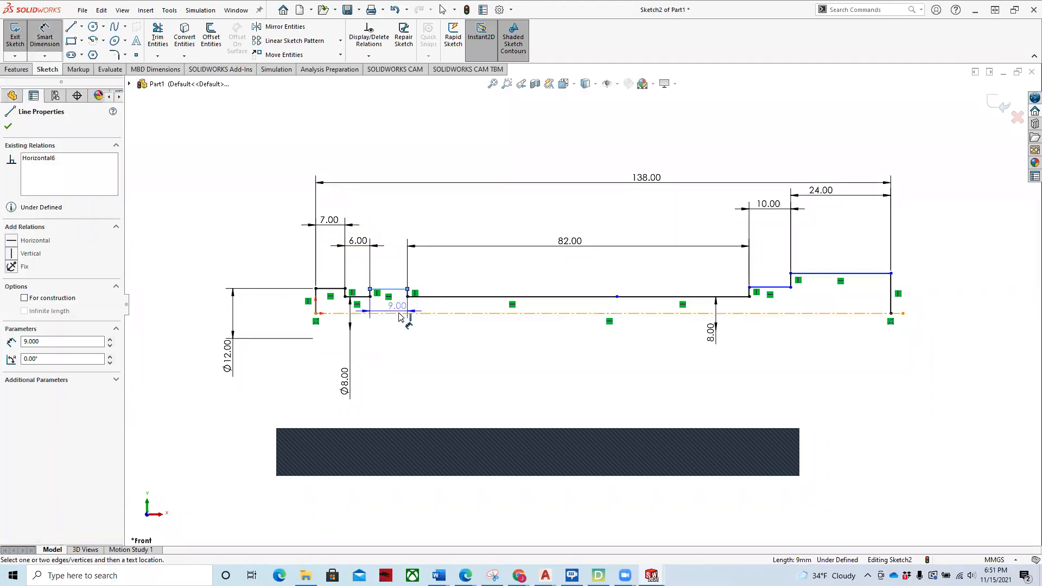
{"action": "left_click", "coordinate": [400, 314]}
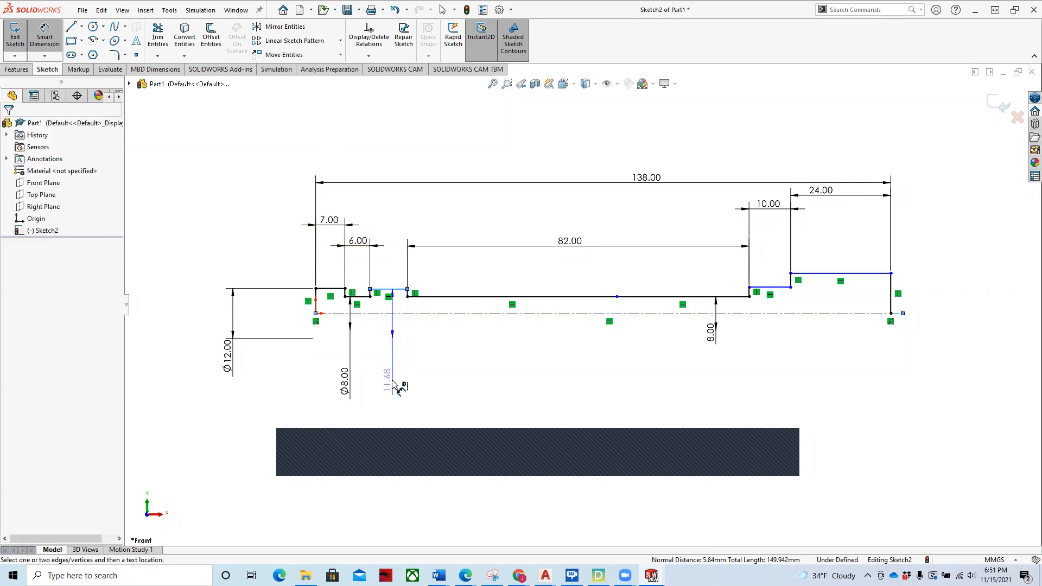
{"action": "left_click", "coordinate": [393, 381]}
{"action": "type", "text": "12"}
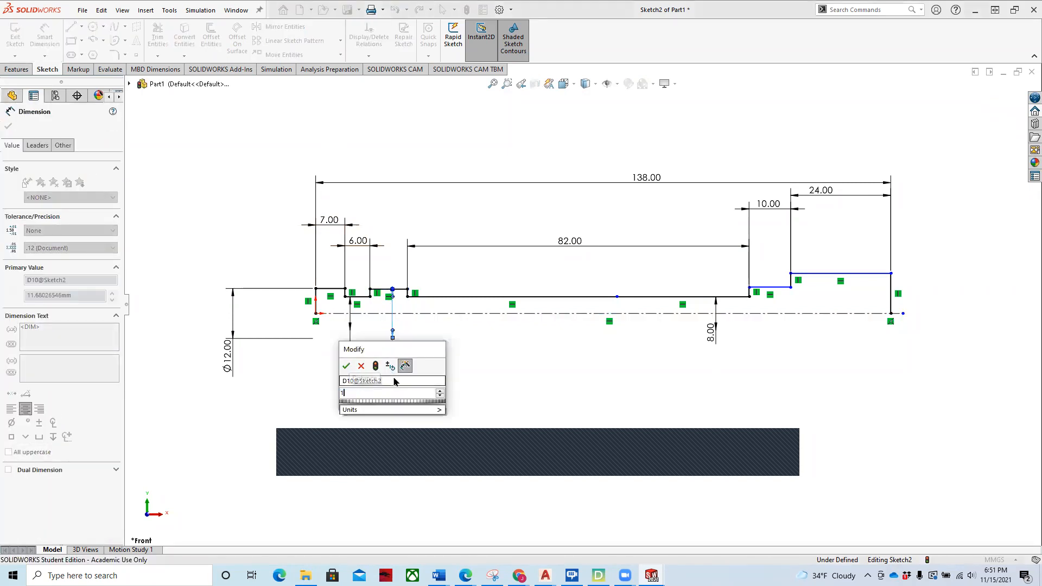
{"action": "key", "text": "Return"}
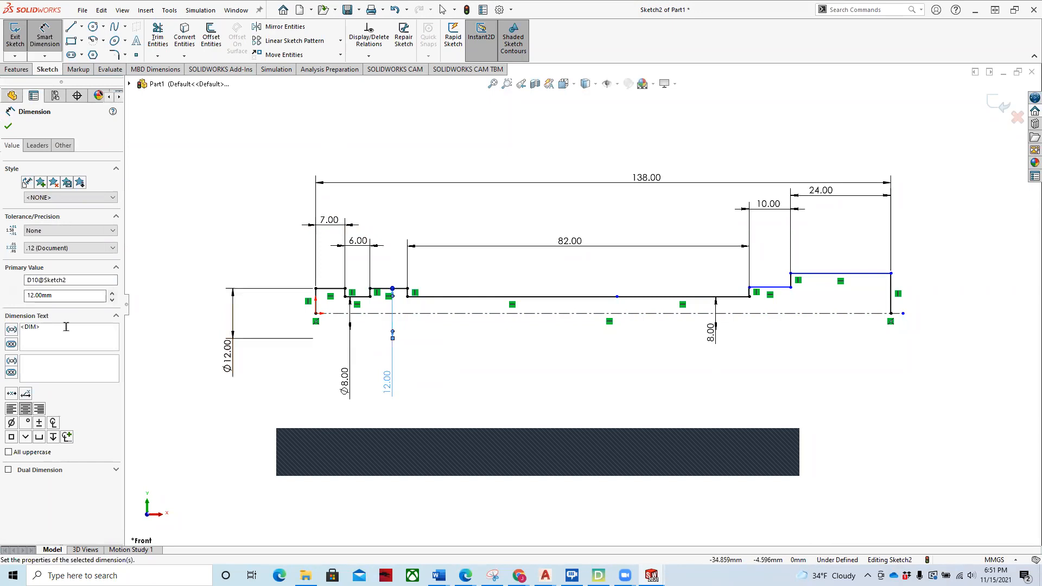
{"action": "left_click", "coordinate": [11, 423]}
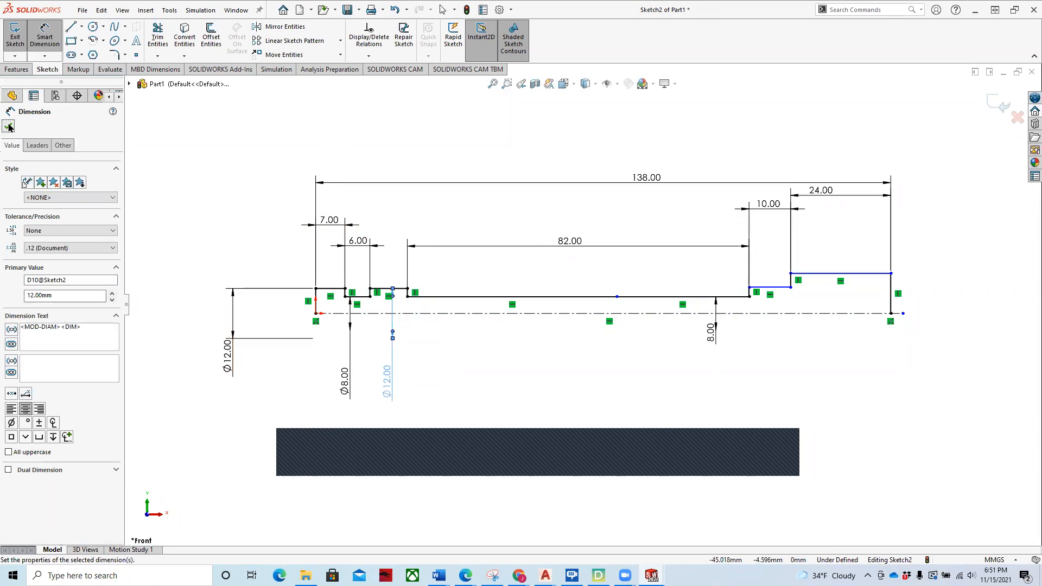
{"action": "left_click", "coordinate": [9, 126]}
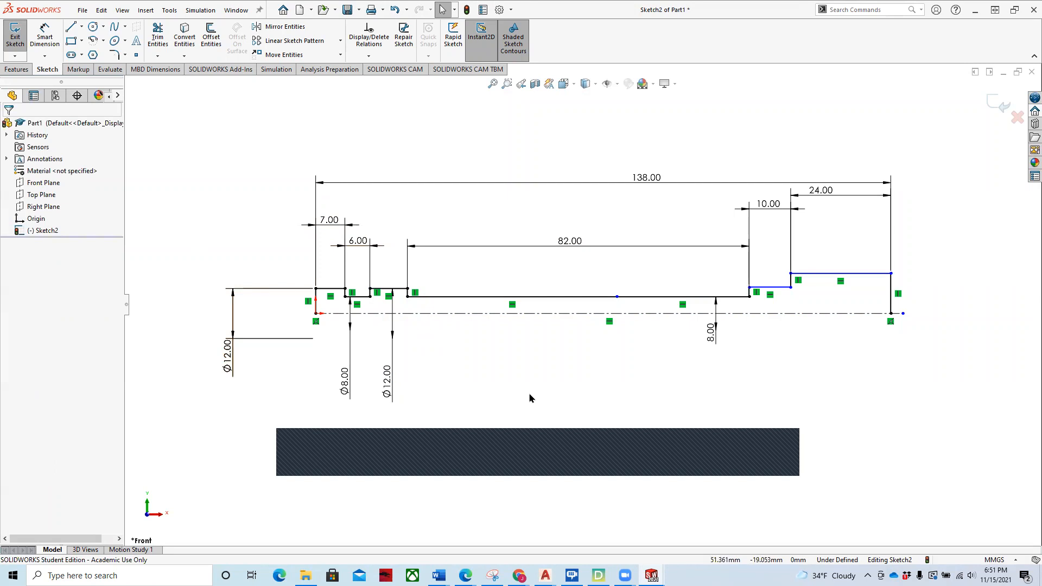
Delete the 8 mm doubled-distance dimension between the long 82 mm shaft line and the centerline
{"action": "left_click", "coordinate": [556, 314]}
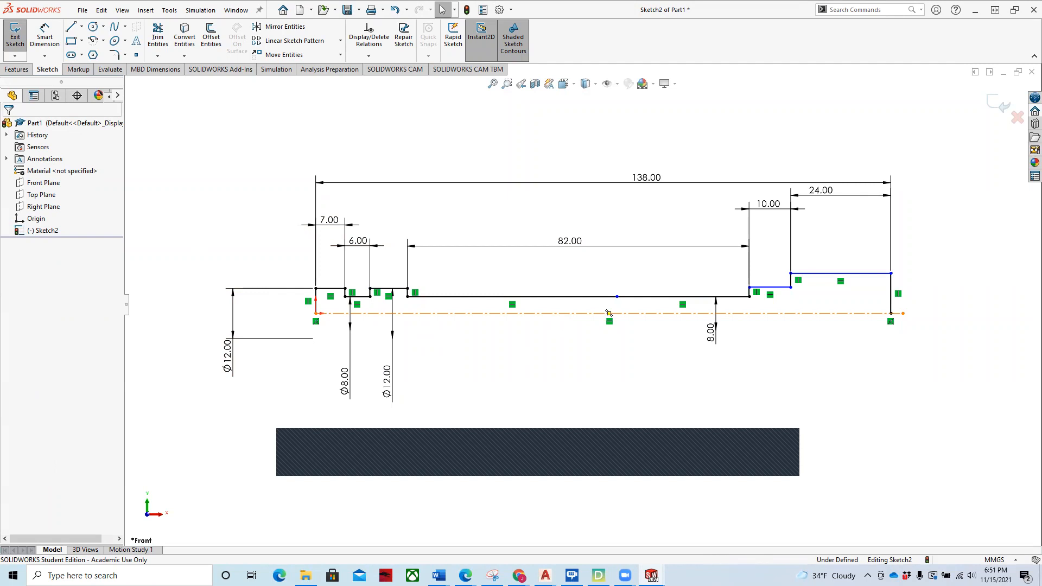
{"action": "left_click", "coordinate": [560, 298]}
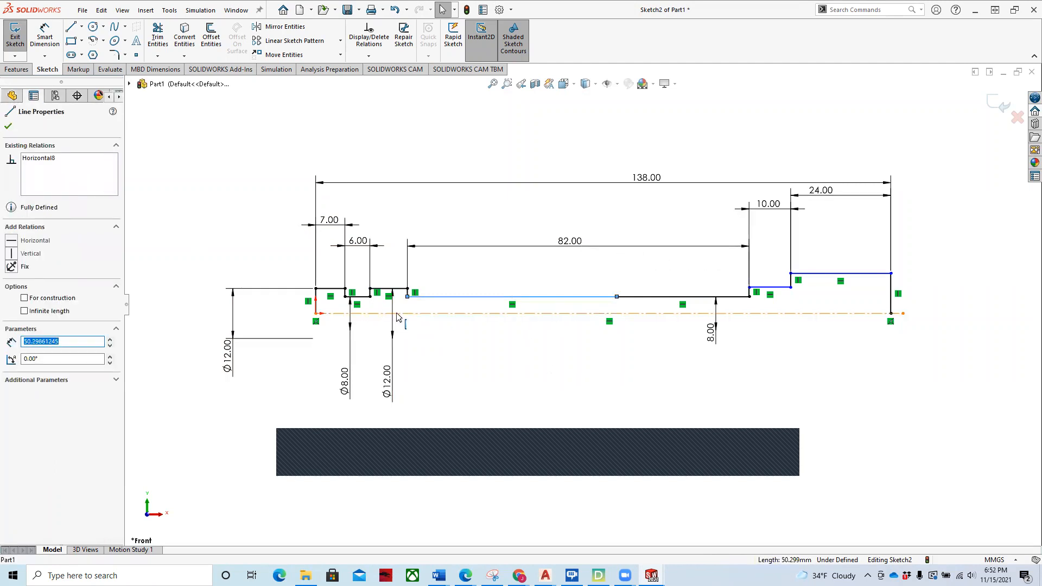
{"action": "key", "text": "Escape"}
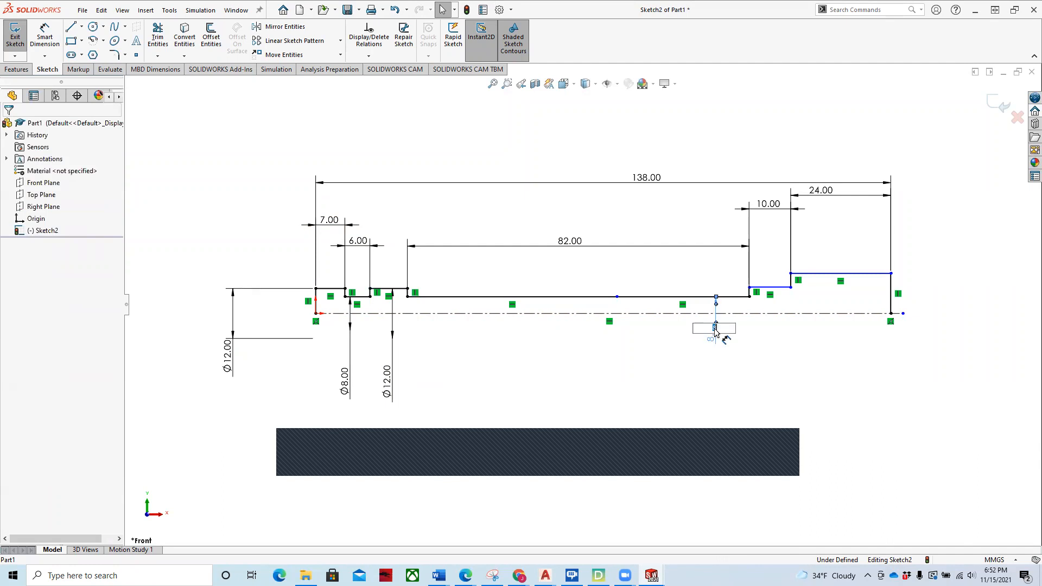
{"action": "right_click", "coordinate": [715, 330]}
{"action": "left_click", "coordinate": [713, 369]}
{"action": "left_click", "coordinate": [685, 363]}
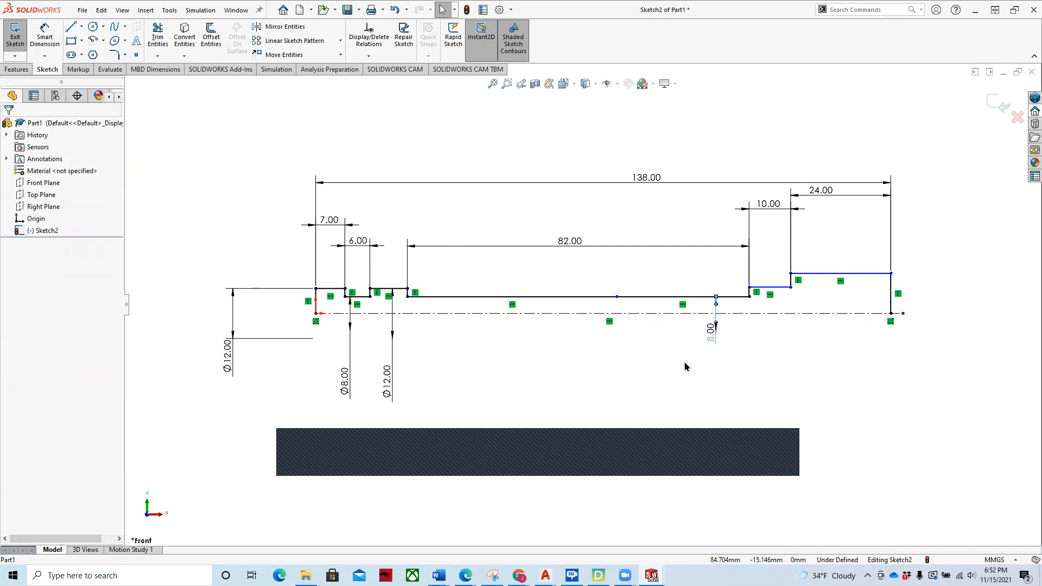
{"action": "left_click", "coordinate": [712, 331]}
{"action": "right_click", "coordinate": [719, 355]}
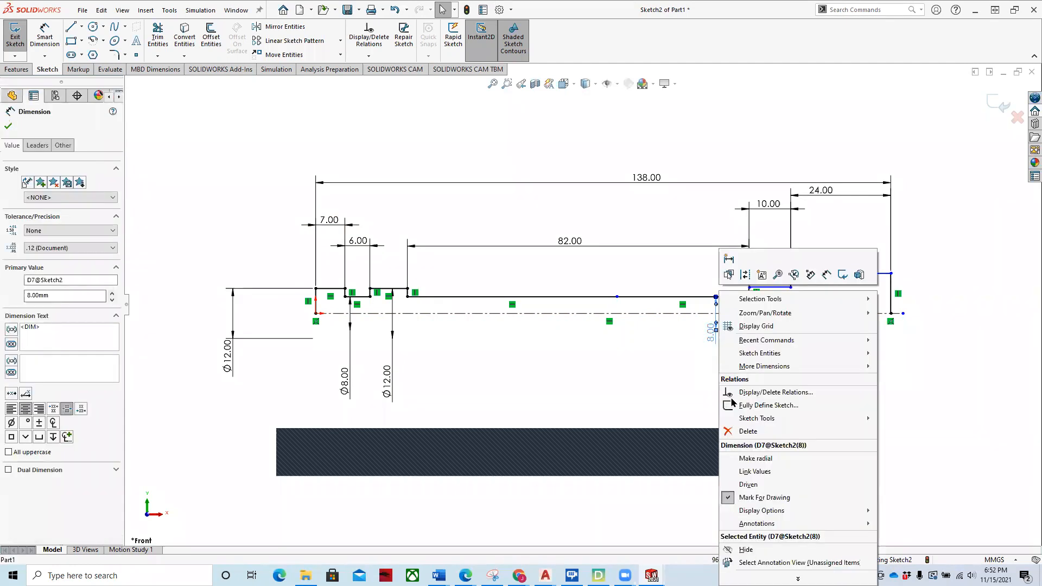
{"action": "left_click", "coordinate": [730, 431]}
Dimension the 82 mm shaft's diameter across the centerline as 15 mm and add a diameter symbol to the dimension text
{"action": "left_click", "coordinate": [44, 37]}
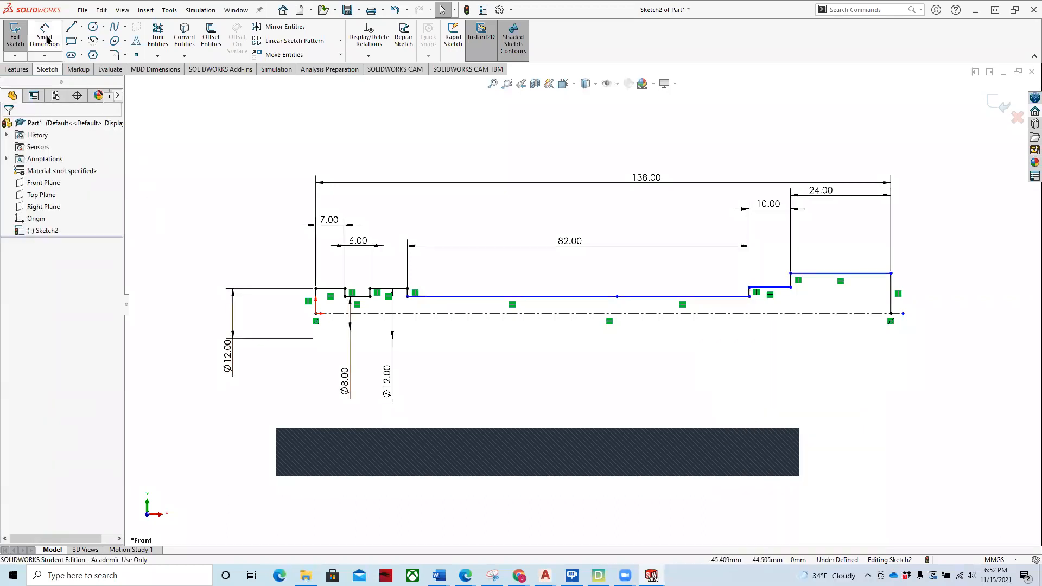
{"action": "left_click", "coordinate": [462, 297]}
{"action": "left_click", "coordinate": [470, 314]}
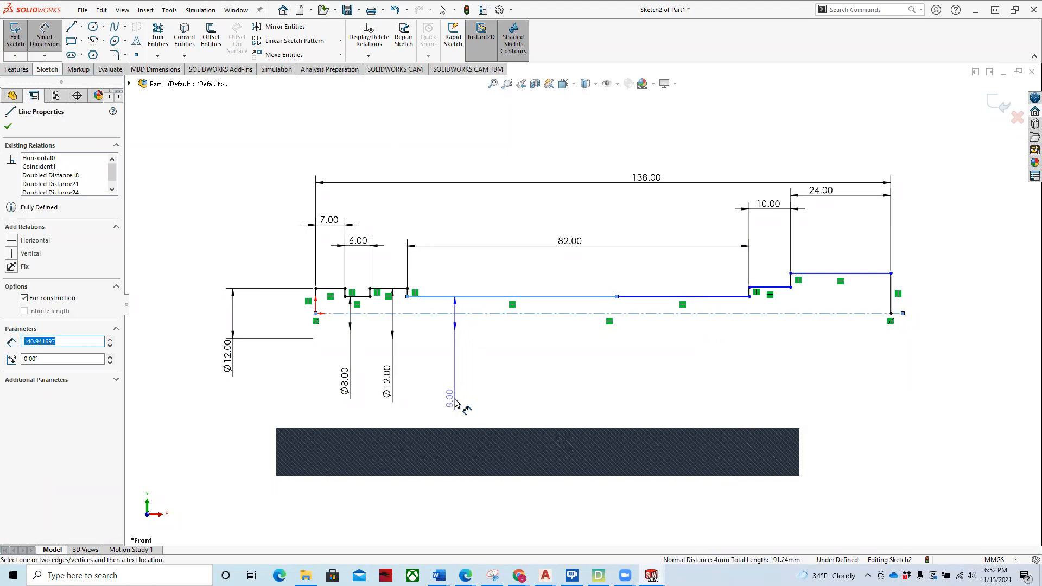
{"action": "left_click", "coordinate": [455, 402]}
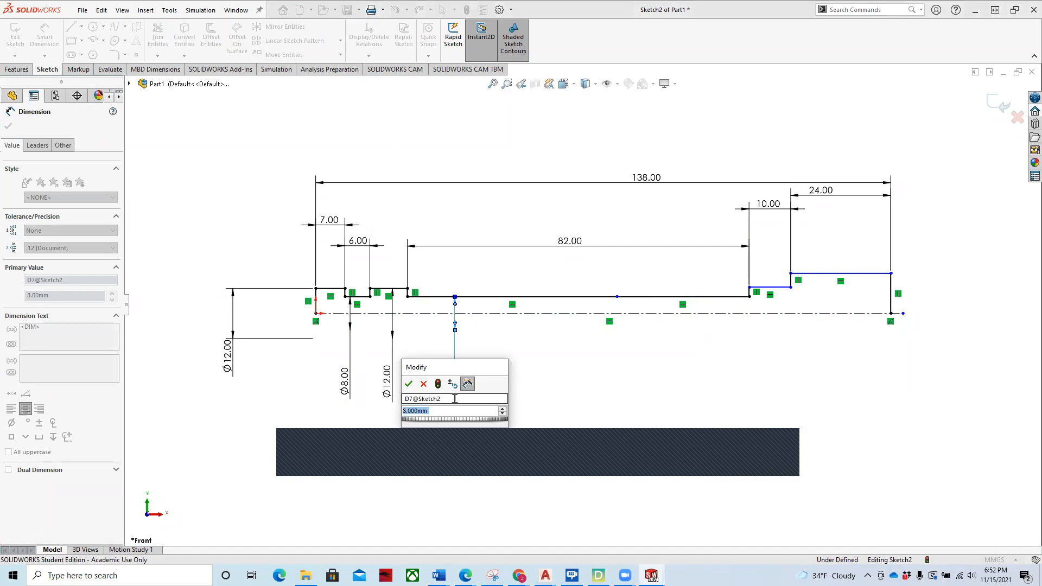
{"action": "type", "text": "15"}
{"action": "key", "text": "Return"}
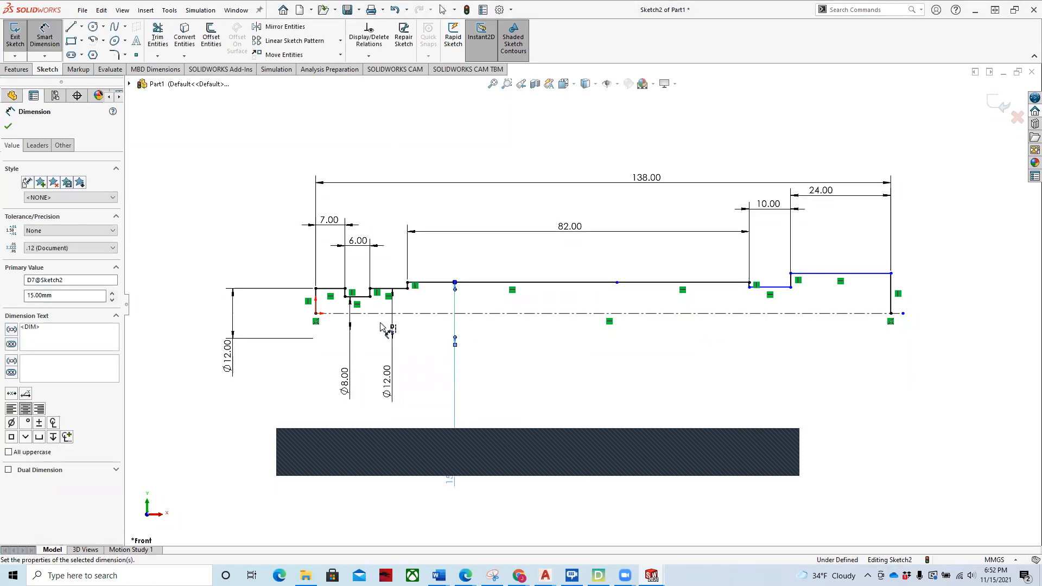
{"action": "left_click", "coordinate": [11, 422]}
{"action": "left_click", "coordinate": [8, 126]}
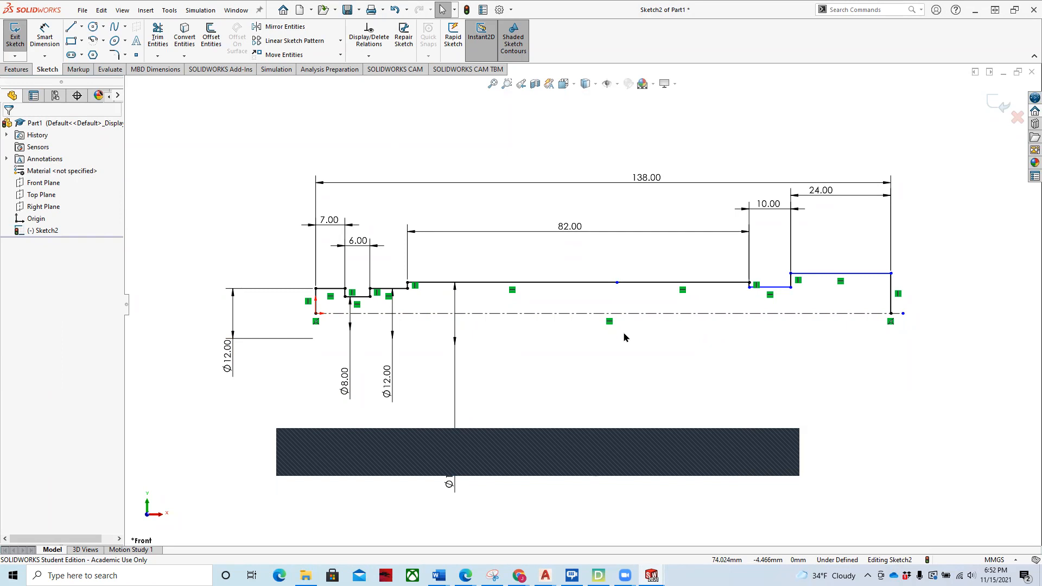
Dimension the 10 mm neck's diameter across the centerline as 12 mm
{"action": "left_click", "coordinate": [773, 314]}
{"action": "left_click", "coordinate": [775, 288]}
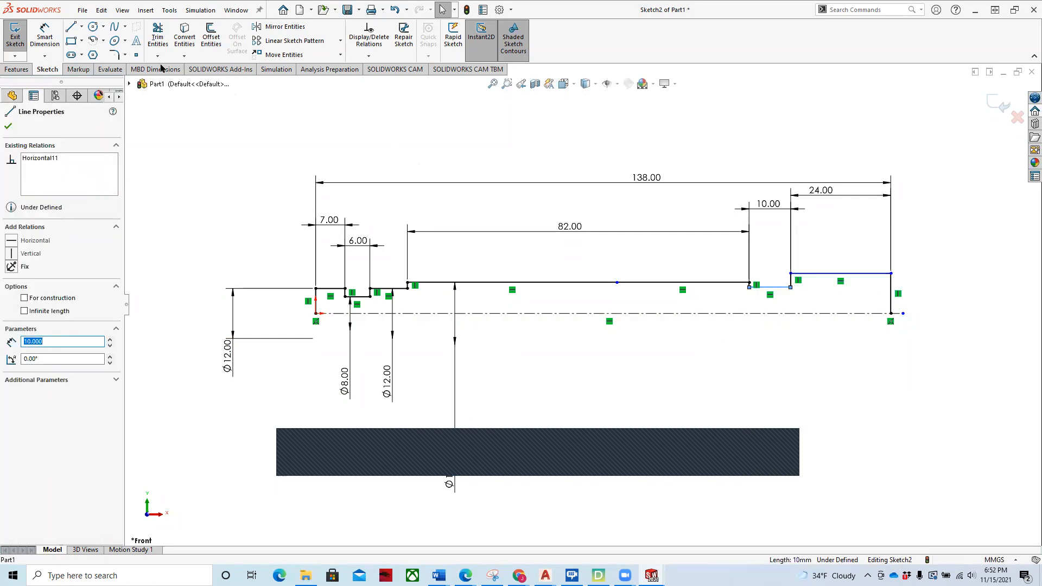
{"action": "left_click", "coordinate": [44, 35]}
{"action": "left_click", "coordinate": [778, 313]}
{"action": "left_click", "coordinate": [776, 287]}
{"action": "left_click", "coordinate": [775, 400]}
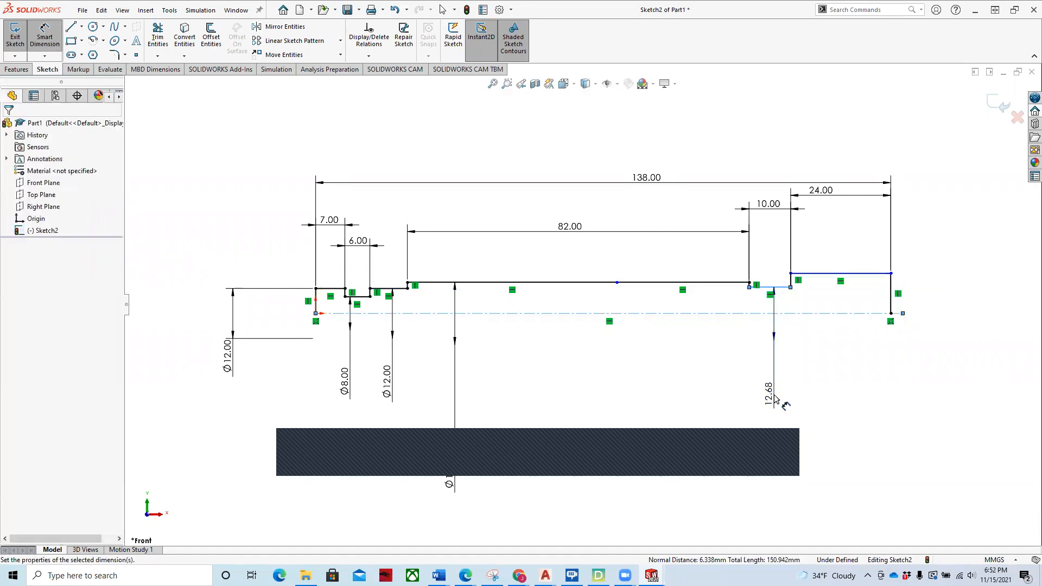
{"action": "type", "text": "12"}
{"action": "key", "text": "Return"}
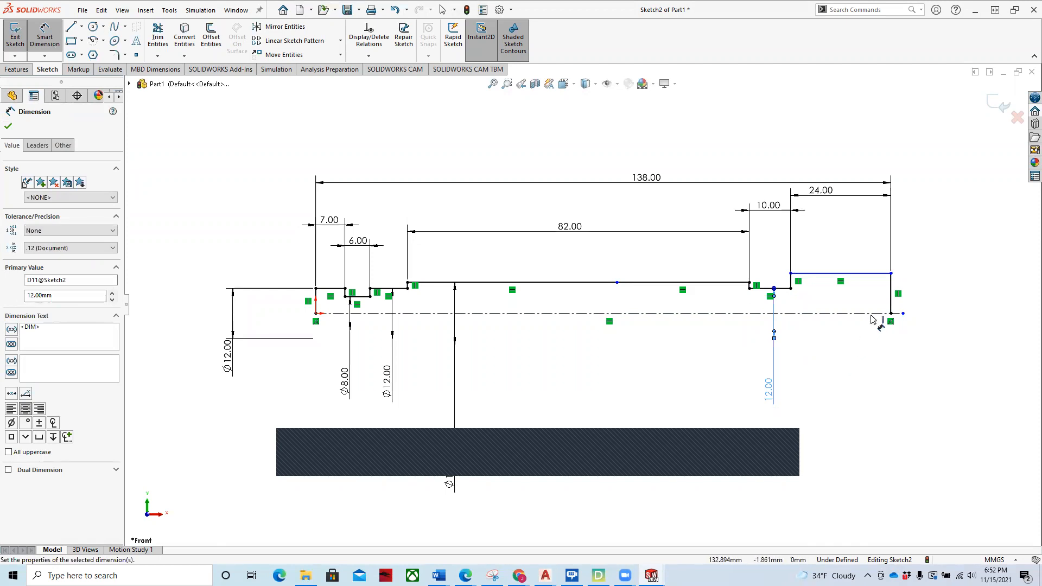
Dimension the 24 mm head's diameter across the centerline as 18 mm and add a diameter symbol to the dimension text
{"action": "left_click", "coordinate": [877, 274]}
{"action": "left_click", "coordinate": [876, 313]}
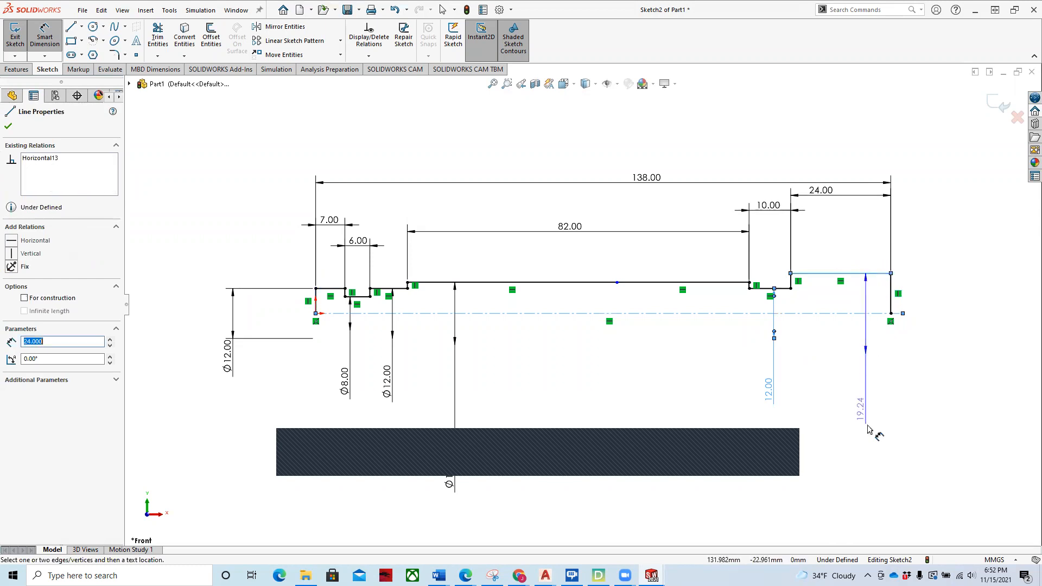
{"action": "left_click", "coordinate": [881, 444]}
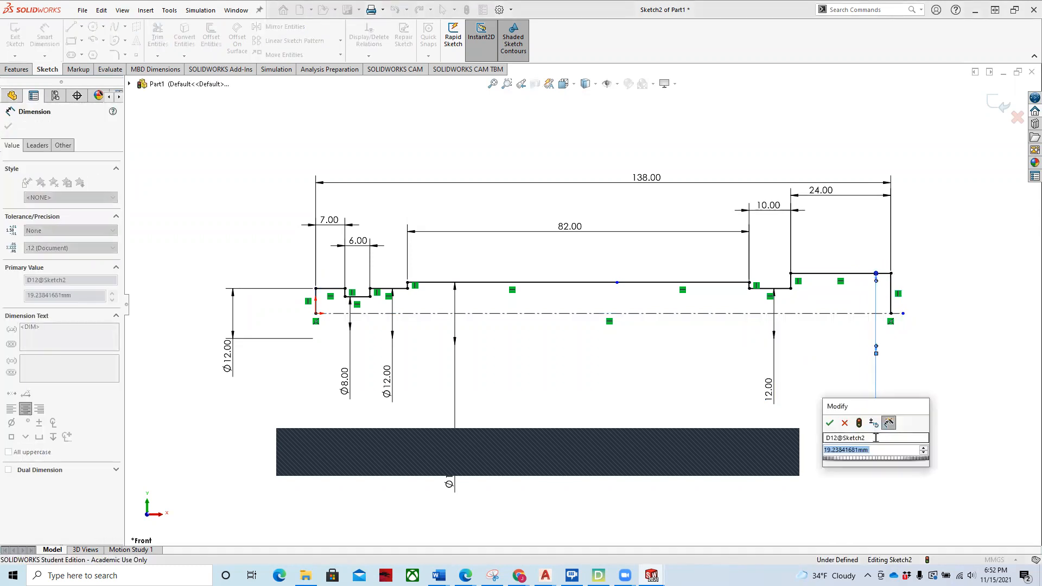
{"action": "type", "text": "18"}
{"action": "key", "text": "Return"}
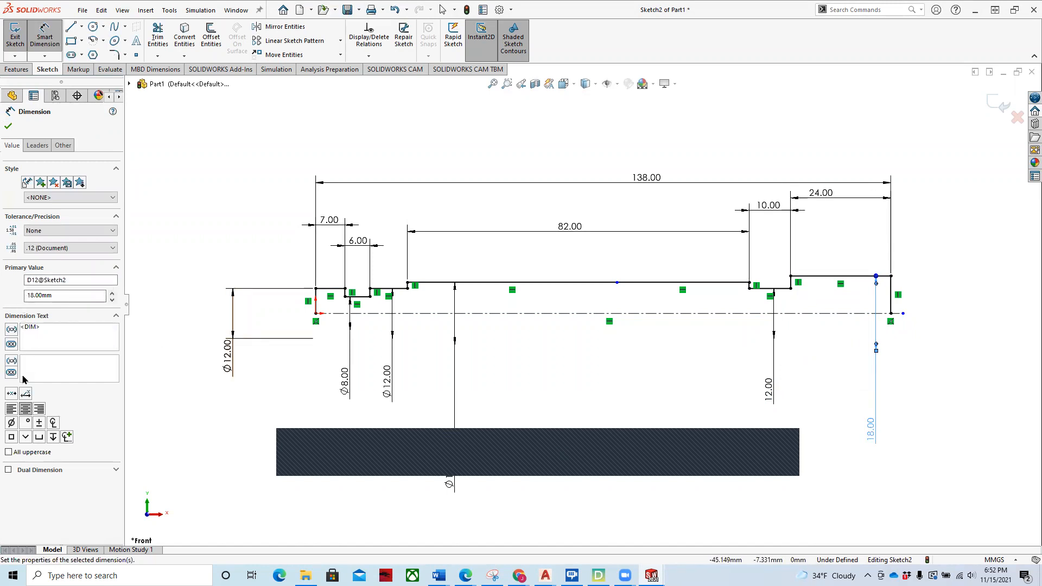
{"action": "left_click", "coordinate": [10, 423]}
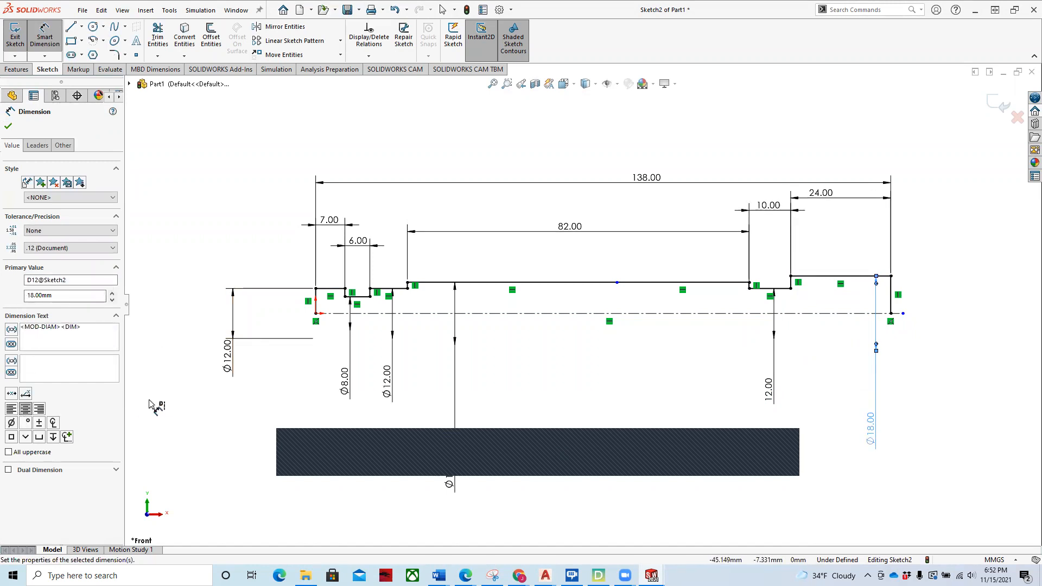
{"action": "key", "text": "Escape"}
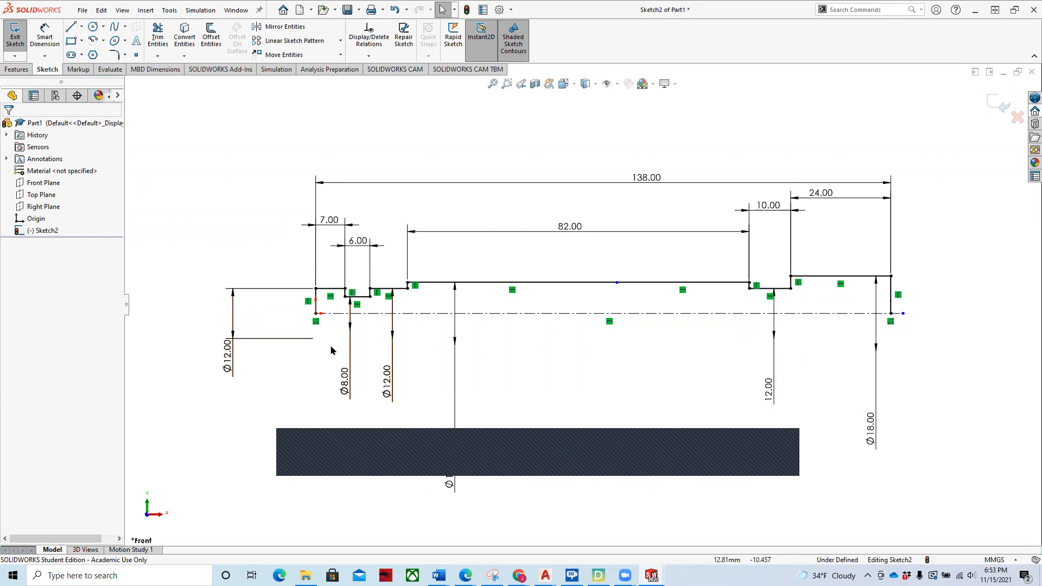
Draw a vertical centerline from the axis up through the 24 mm head and dimension it 12 mm from the head's end face
{"action": "left_click", "coordinate": [81, 26]}
{"action": "left_click", "coordinate": [94, 53]}
{"action": "left_click_drag", "start_coordinate": [844, 313], "coordinate": [845, 231]}
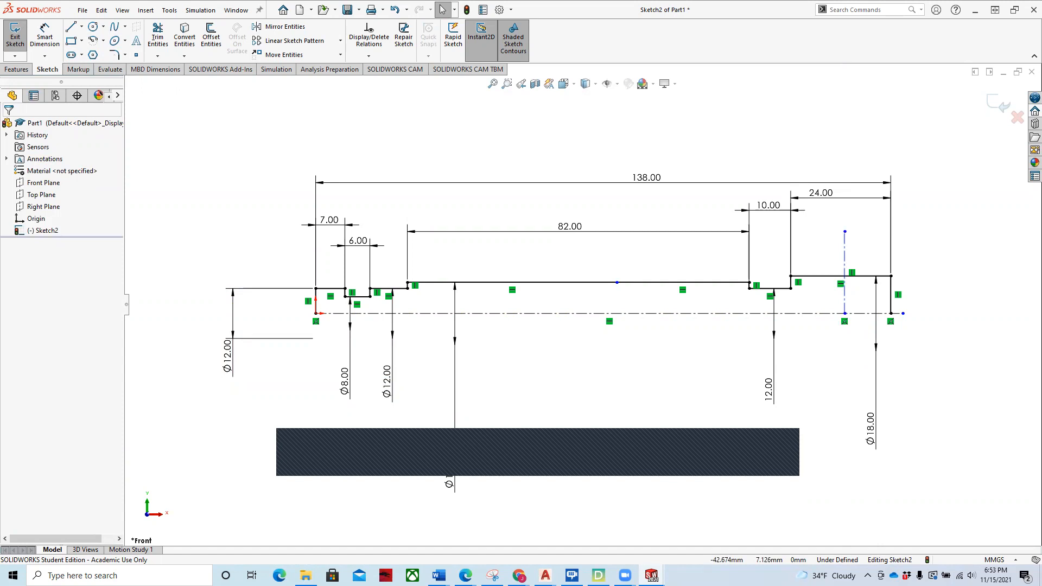
{"action": "left_click", "coordinate": [45, 36]}
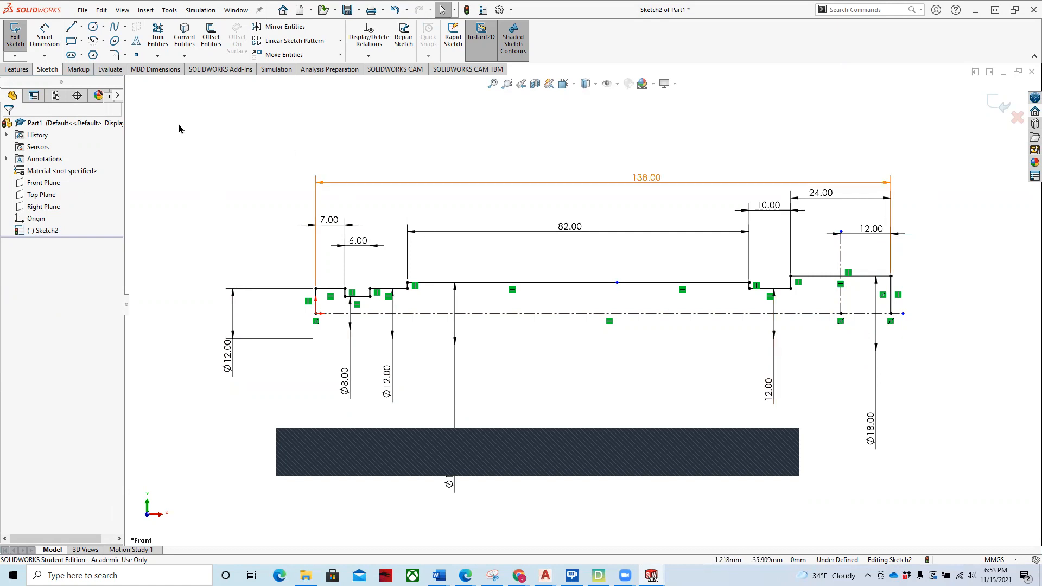
Revolve the half profile 360° about the long horizontal centerline into a solid, letting the open sketch be closed automatically
{"action": "left_click", "coordinate": [16, 69]}
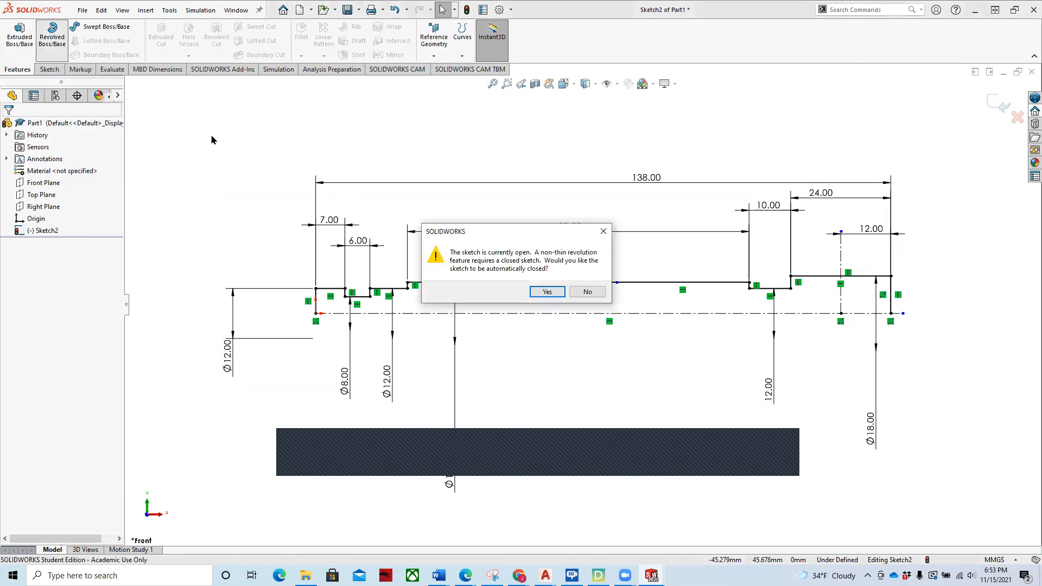
{"action": "left_click", "coordinate": [547, 292]}
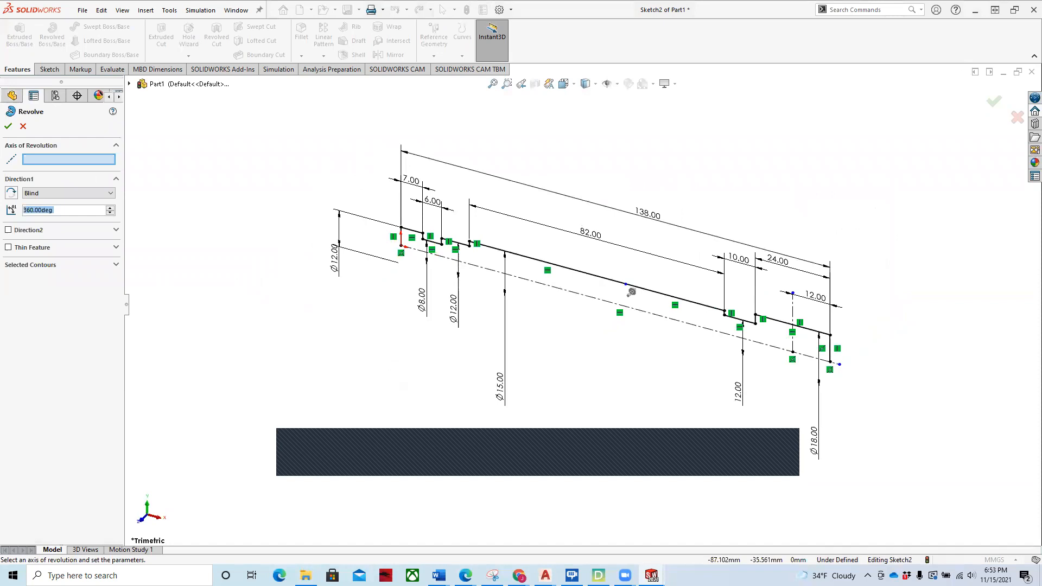
{"action": "left_click", "coordinate": [589, 298]}
{"action": "left_click", "coordinate": [9, 126]}
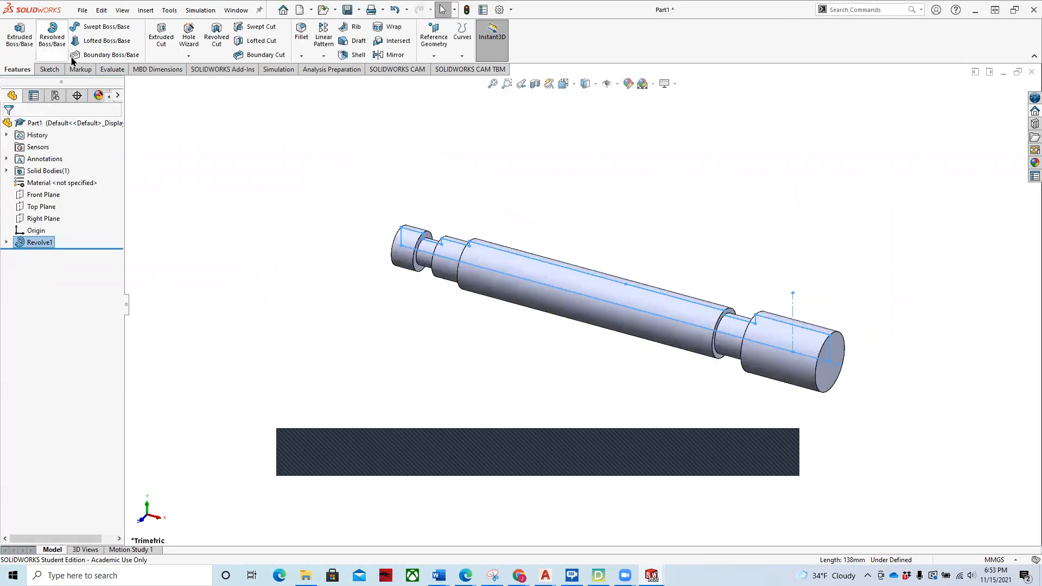
Start a new sketch on the Top Plane and orient the view to Top
{"action": "right_click", "coordinate": [44, 210]}
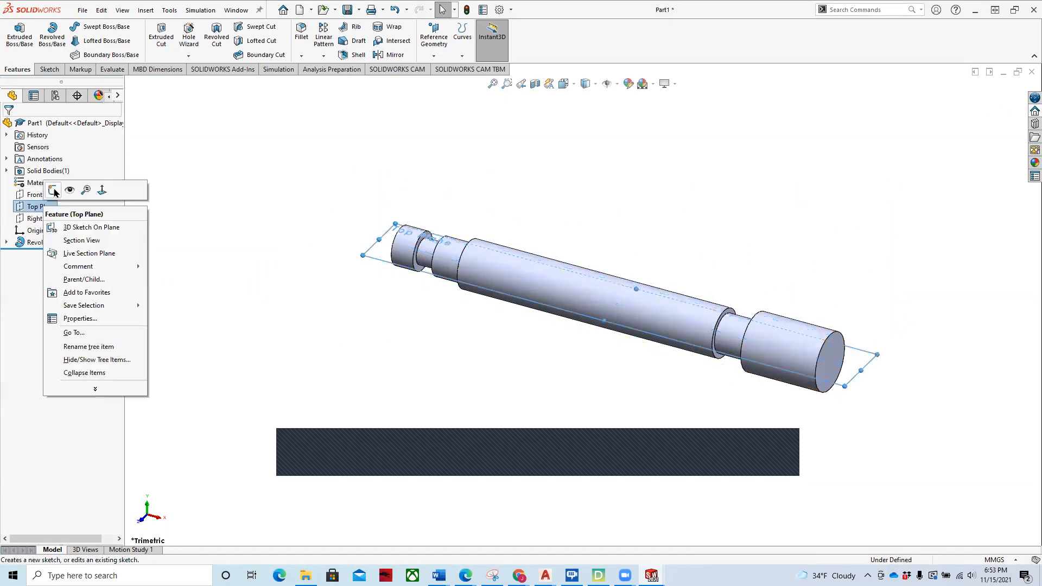
{"action": "left_click", "coordinate": [53, 190]}
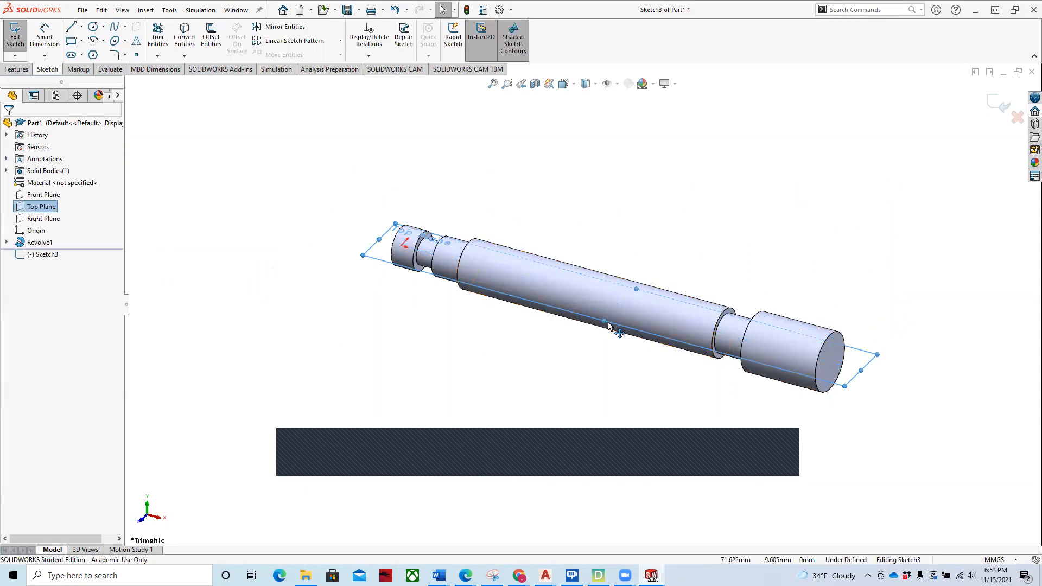
{"action": "key", "text": "space"}
{"action": "left_click", "coordinate": [466, 292]}
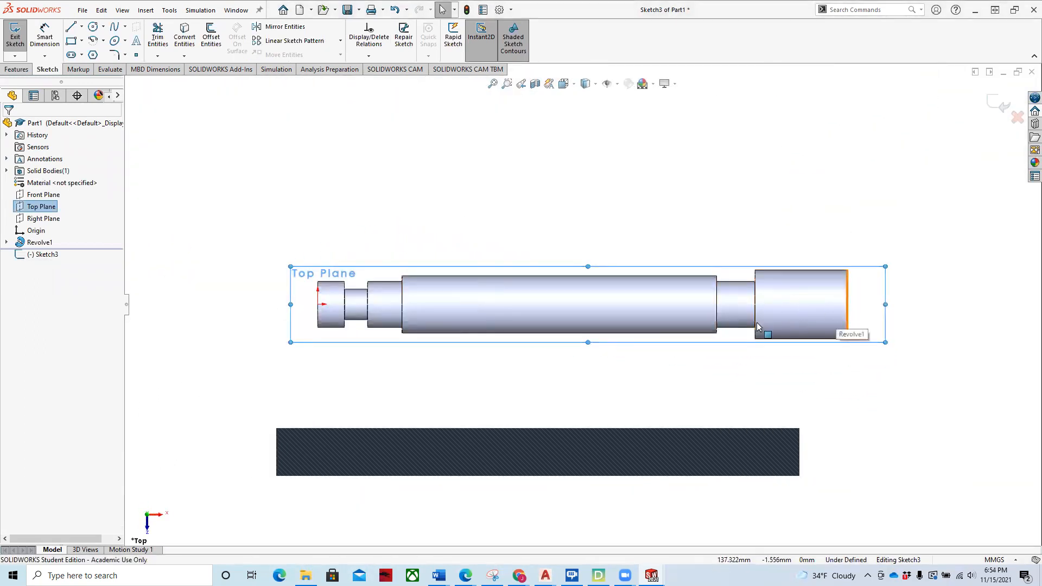
Draw a horizontal centerline along the screw's axis from the middle of the head's end face into the 10 mm neck
{"action": "left_click", "coordinate": [81, 27]}
{"action": "left_click", "coordinate": [93, 51]}
{"action": "left_click", "coordinate": [848, 305]}
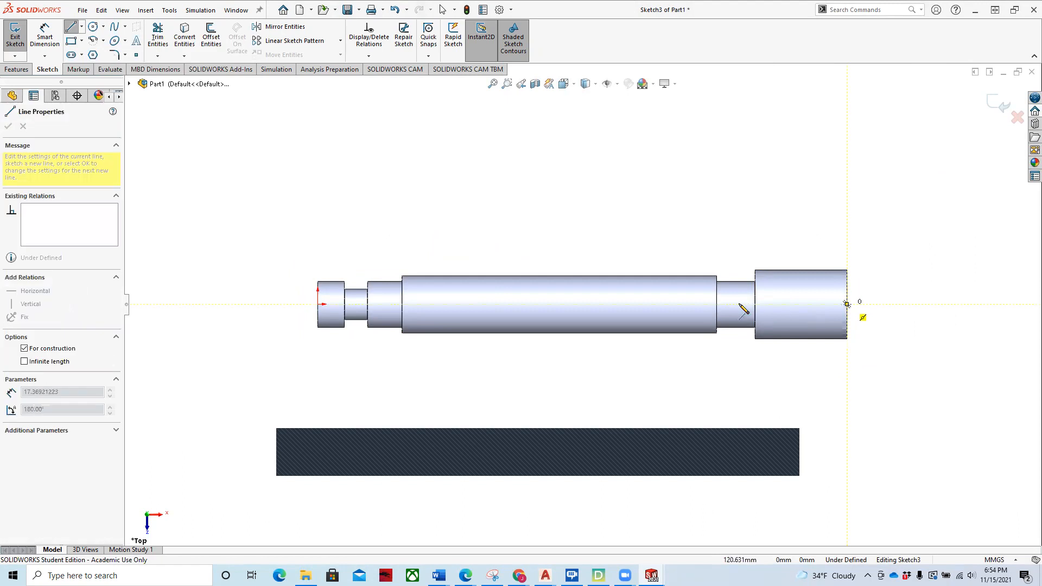
{"action": "left_click", "coordinate": [737, 305]}
{"action": "key", "text": "Escape"}
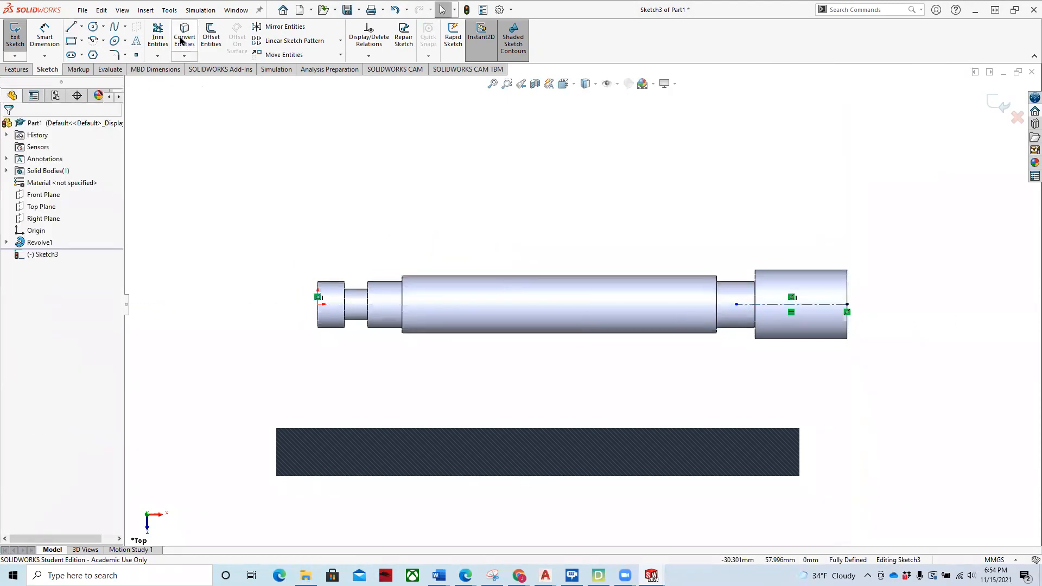
Draw a circle centred on the horizontal centerline inside the head and dimension its diameter to 6 mm
{"action": "left_click", "coordinate": [93, 30]}
{"action": "left_click", "coordinate": [809, 304]}
{"action": "left_click", "coordinate": [827, 304]}
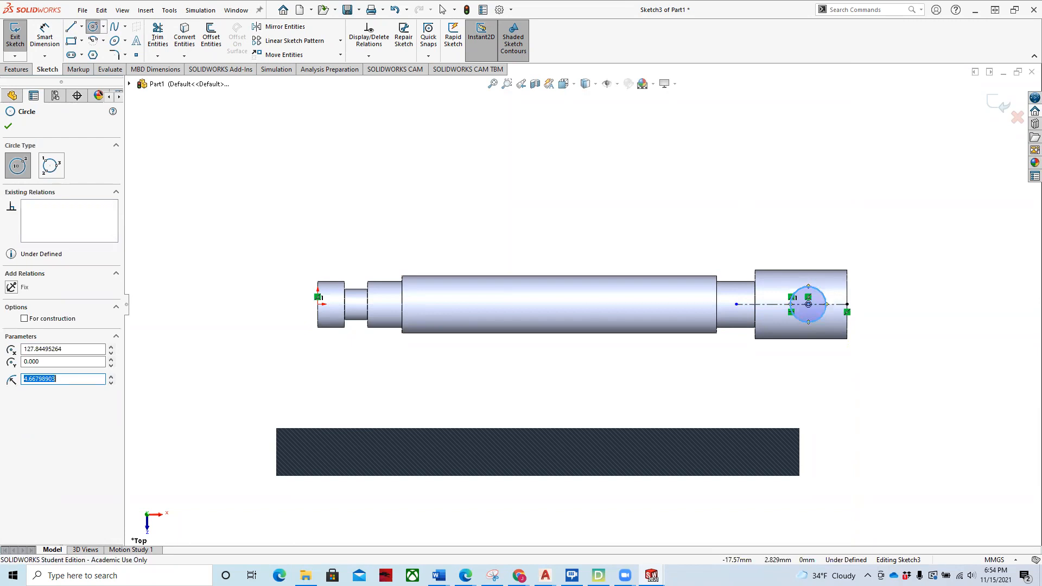
{"action": "left_click", "coordinate": [44, 33]}
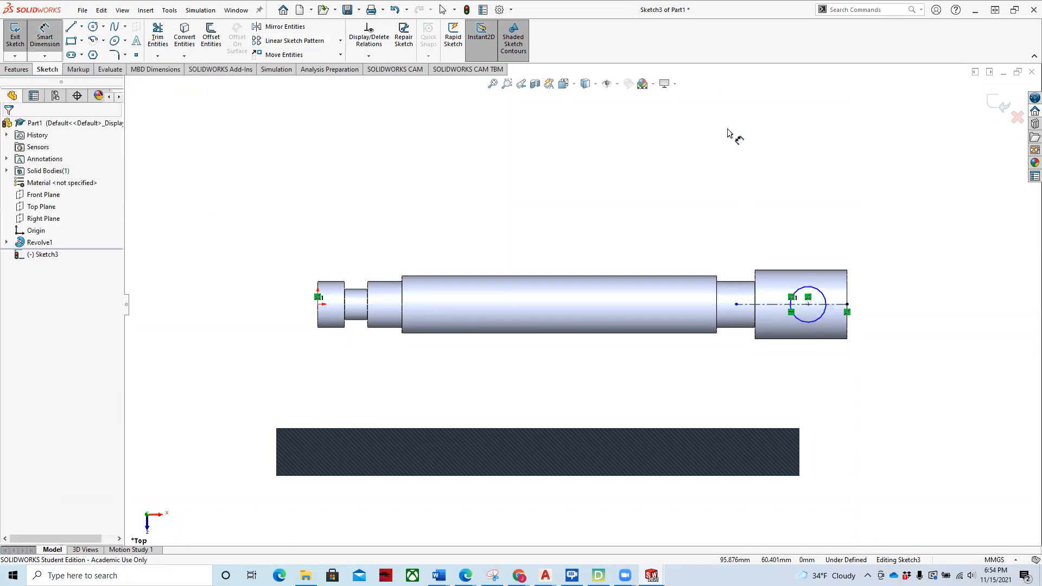
{"action": "left_click", "coordinate": [813, 290]}
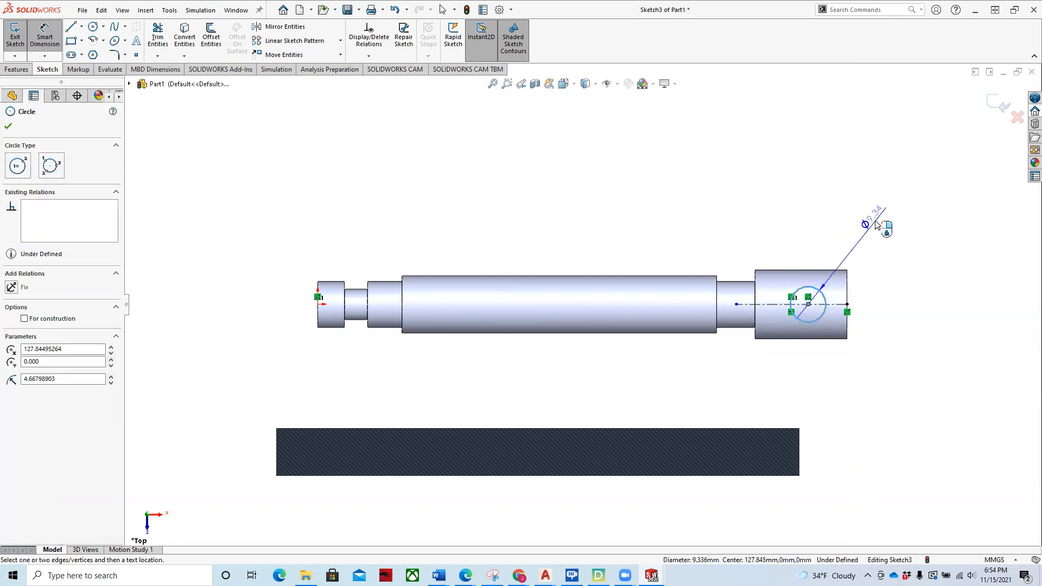
{"action": "left_click", "coordinate": [877, 225]}
{"action": "type", "text": "6"}
{"action": "key", "text": "Return"}
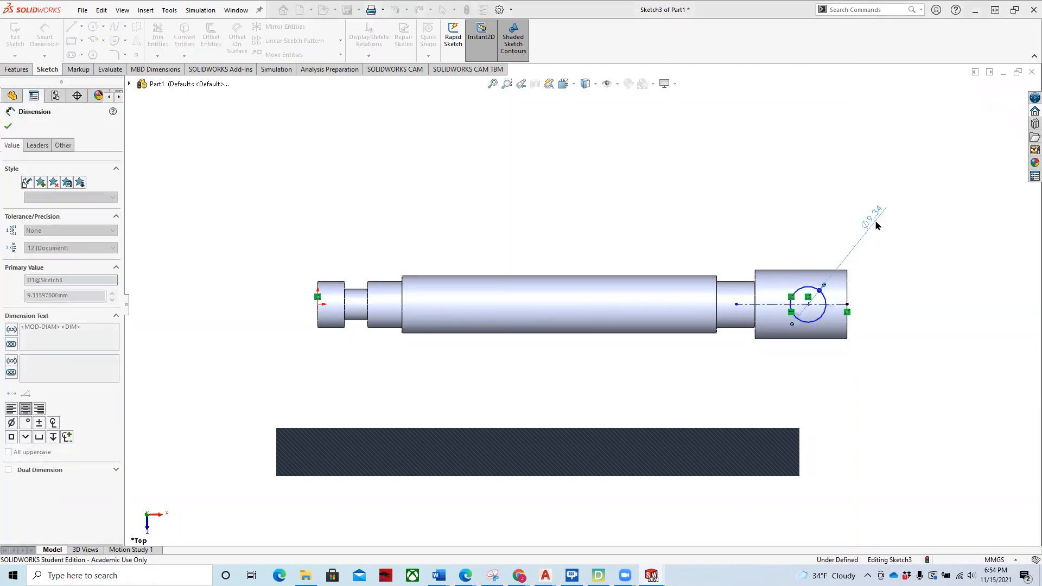
{"action": "left_click", "coordinate": [9, 126]}
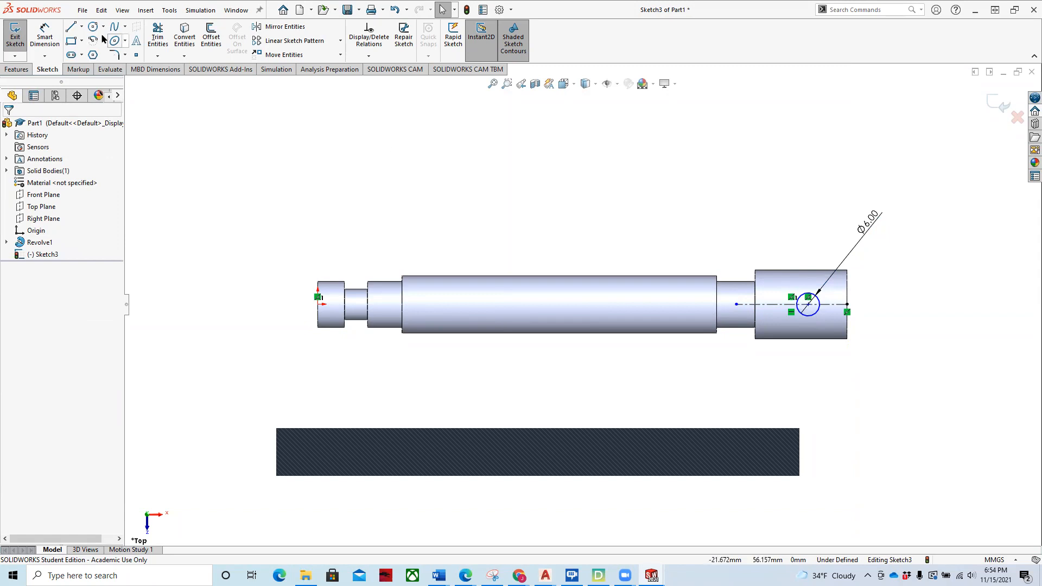
Dimension the circle's centre 12 mm from the head's end face
{"action": "left_click", "coordinate": [44, 38]}
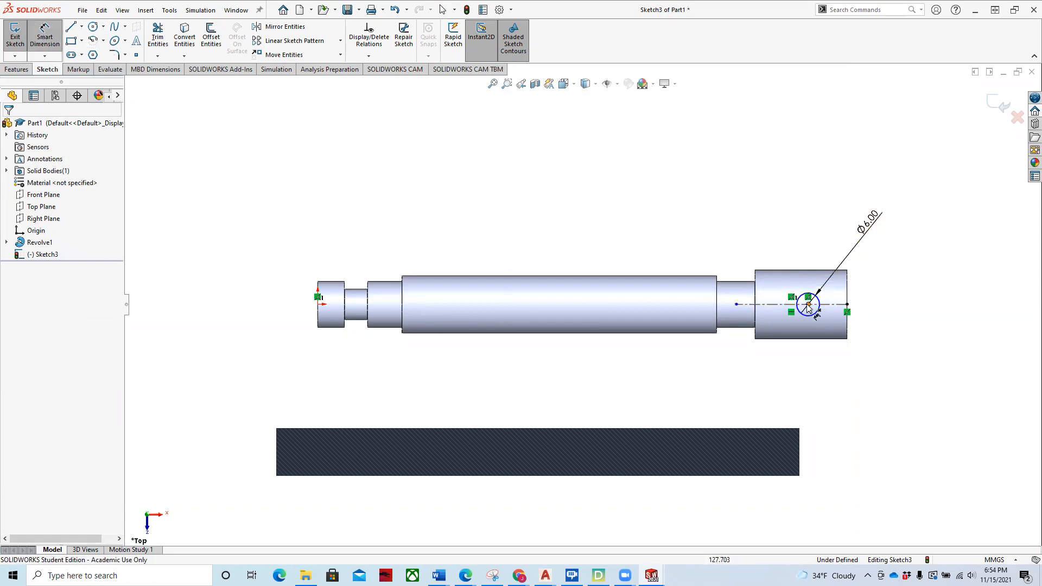
{"action": "left_click", "coordinate": [849, 302]}
{"action": "left_click", "coordinate": [808, 303]}
{"action": "left_click", "coordinate": [829, 367]}
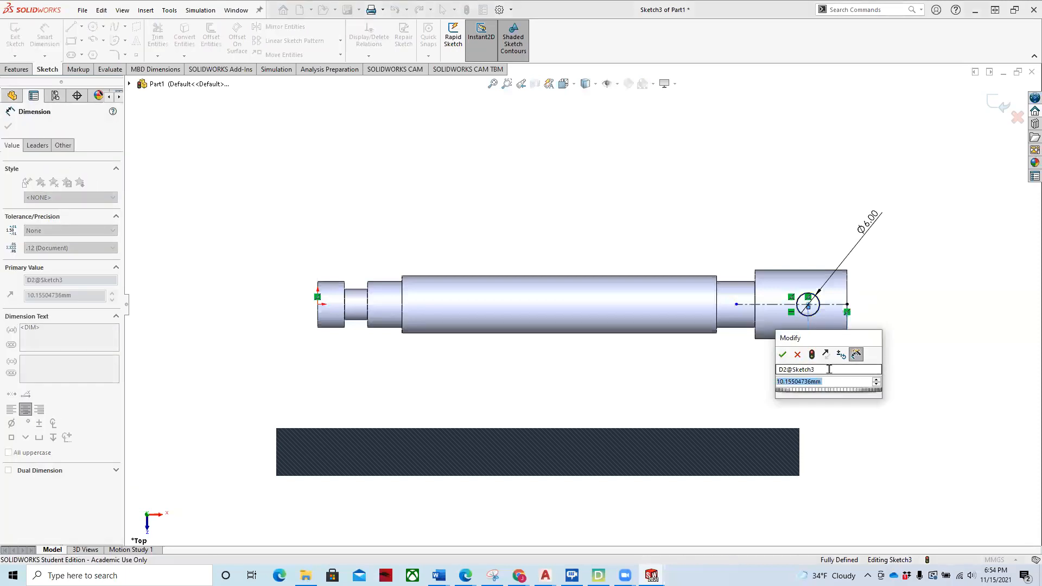
{"action": "type", "text": "12"}
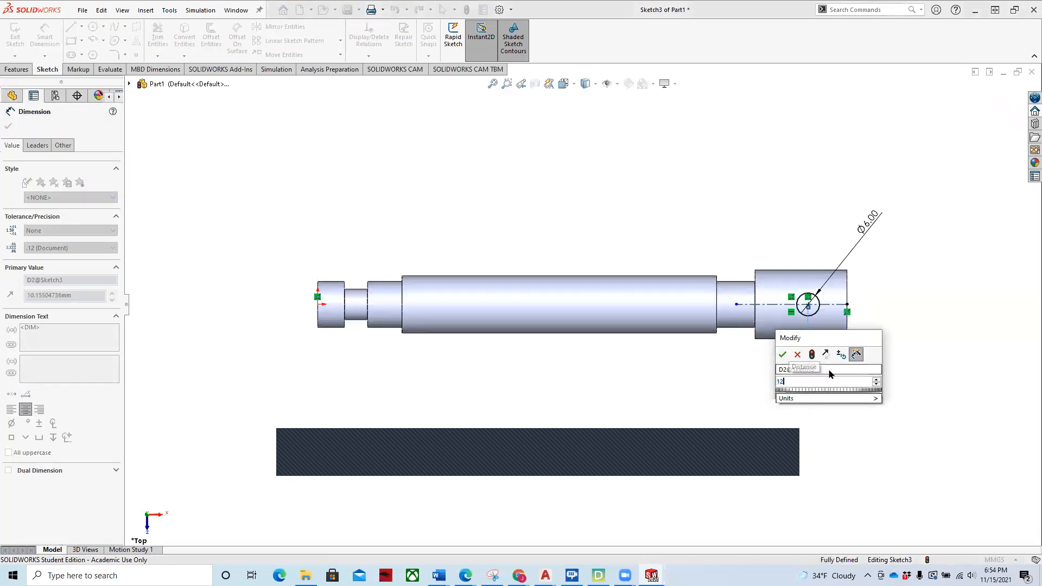
{"action": "key", "text": "Return"}
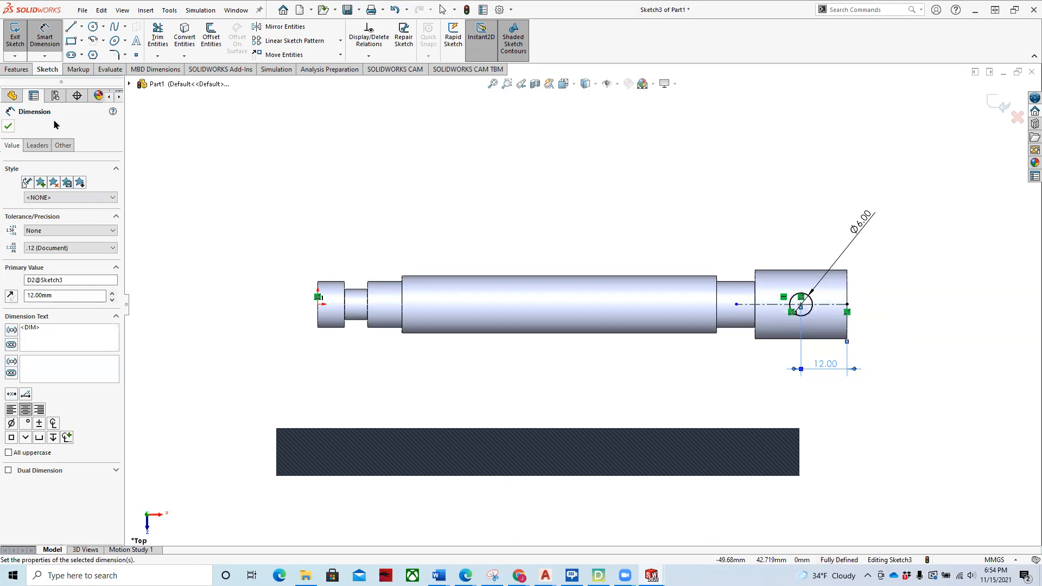
{"action": "left_click", "coordinate": [8, 127]}
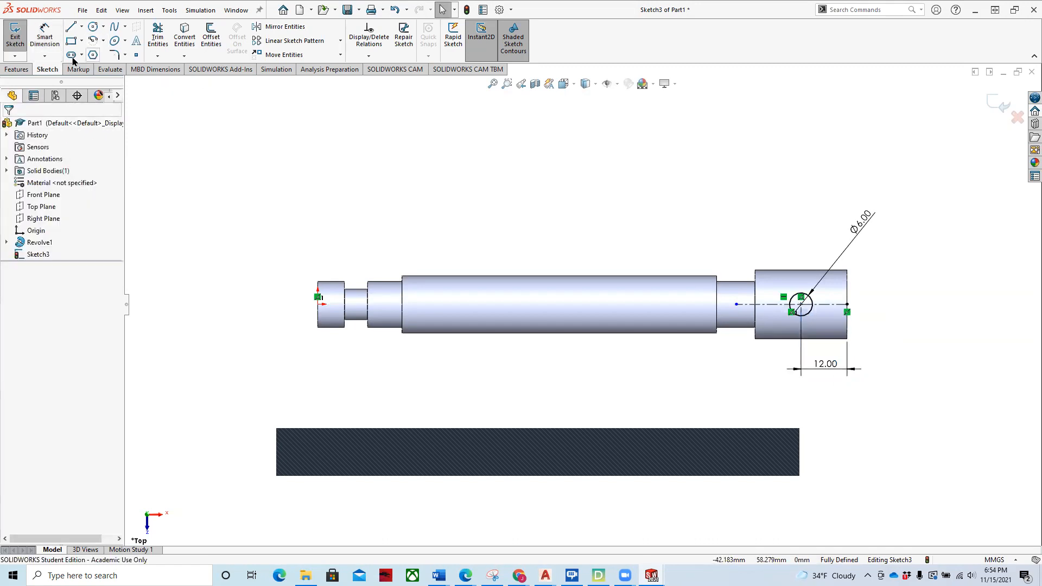
Cut the 6 mm circle through the head with an Extruded Cut set to Through All - Both
{"action": "left_click", "coordinate": [12, 70]}
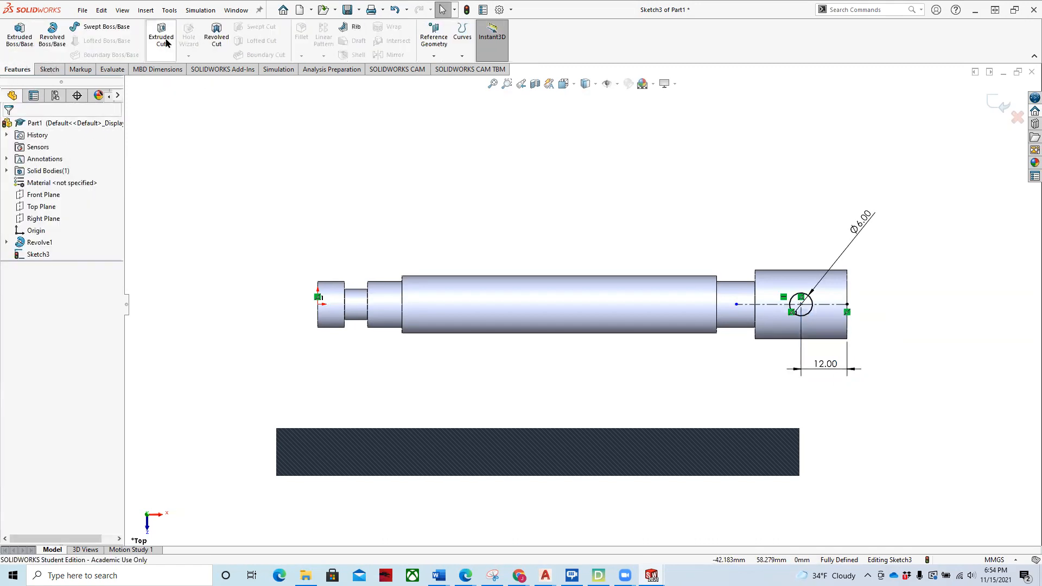
{"action": "left_click", "coordinate": [162, 36]}
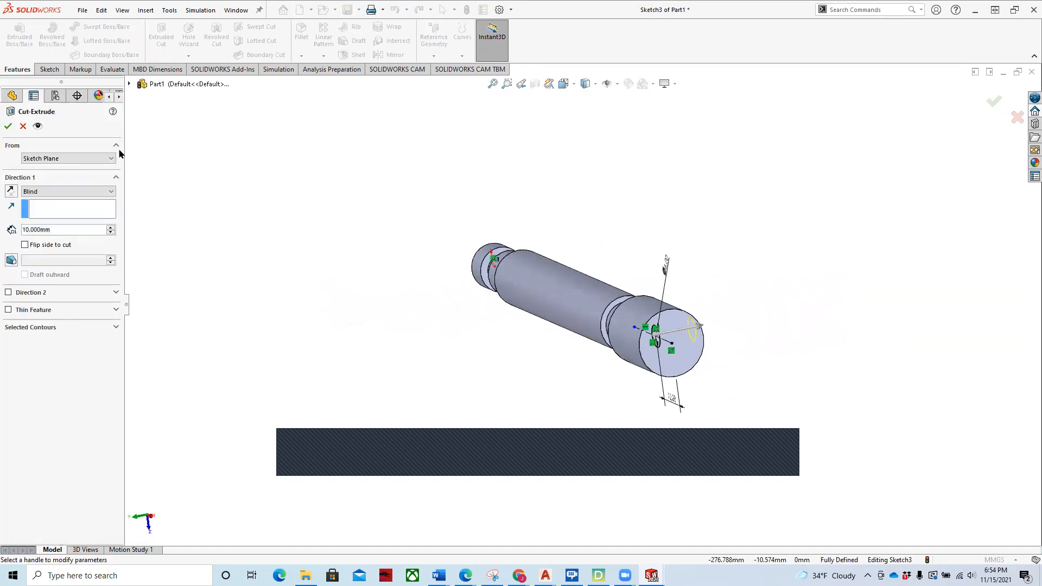
{"action": "left_click", "coordinate": [101, 192]}
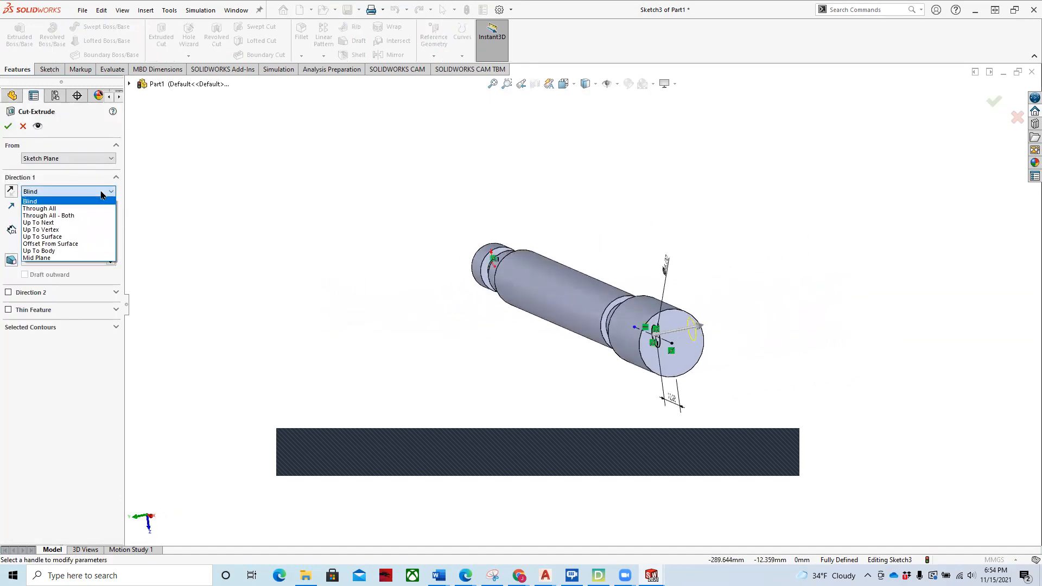
{"action": "left_click", "coordinate": [84, 218]}
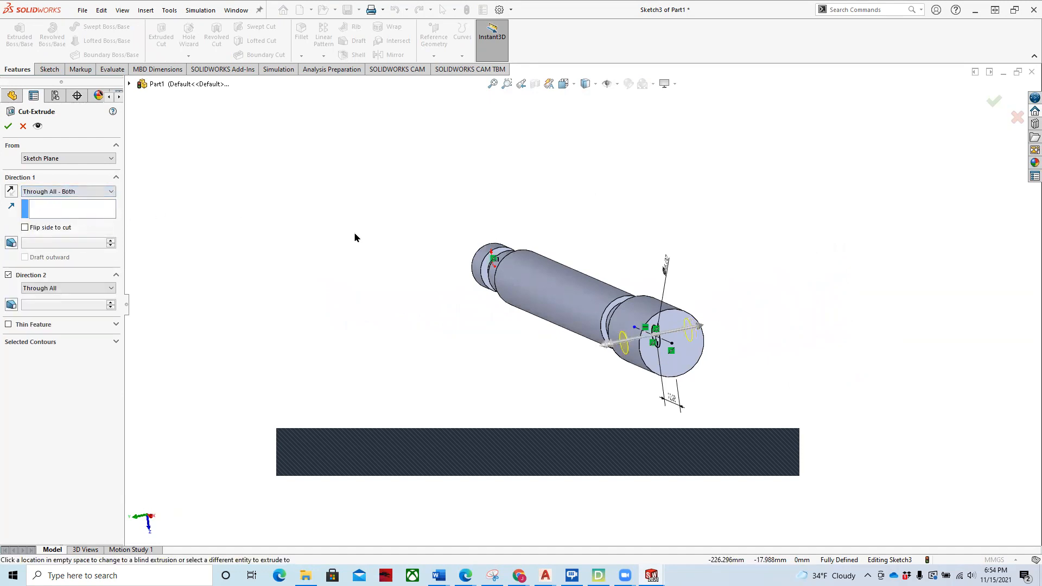
{"action": "middle_click_drag", "start_coordinate": [429, 256], "coordinate": [419, 211]}
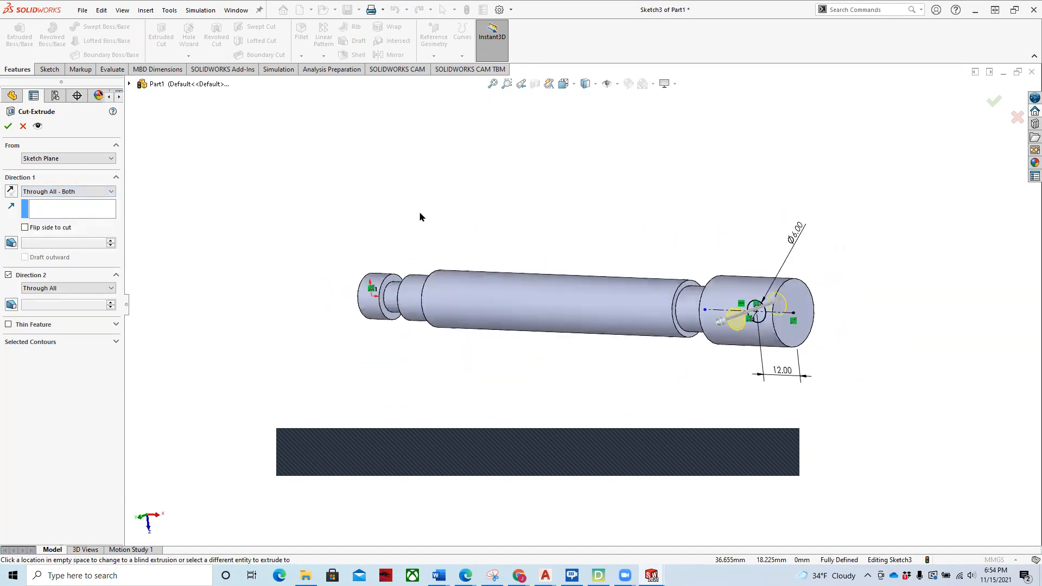
{"action": "left_click", "coordinate": [8, 126]}
{"action": "mouse_move", "coordinate": [156, 181]}
{"action": "middle_mouse_down"}
{"action": "mouse_move", "coordinate": [309, 201]}
{"action": "mouse_move", "coordinate": [308, 180]}
{"action": "mouse_move", "coordinate": [250, 174]}
{"action": "middle_mouse_up"}
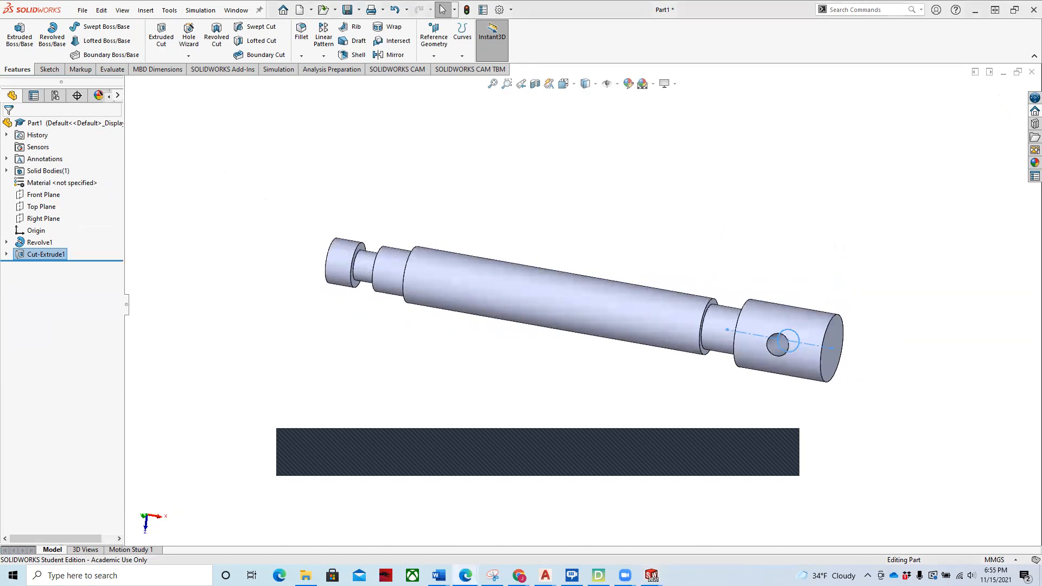
Check the Jaw Screw in the PDF drawing, and save the part as JPC-Jack Screw in the Bench Vice Assembly folder
{"action": "left_click", "coordinate": [465, 575]}
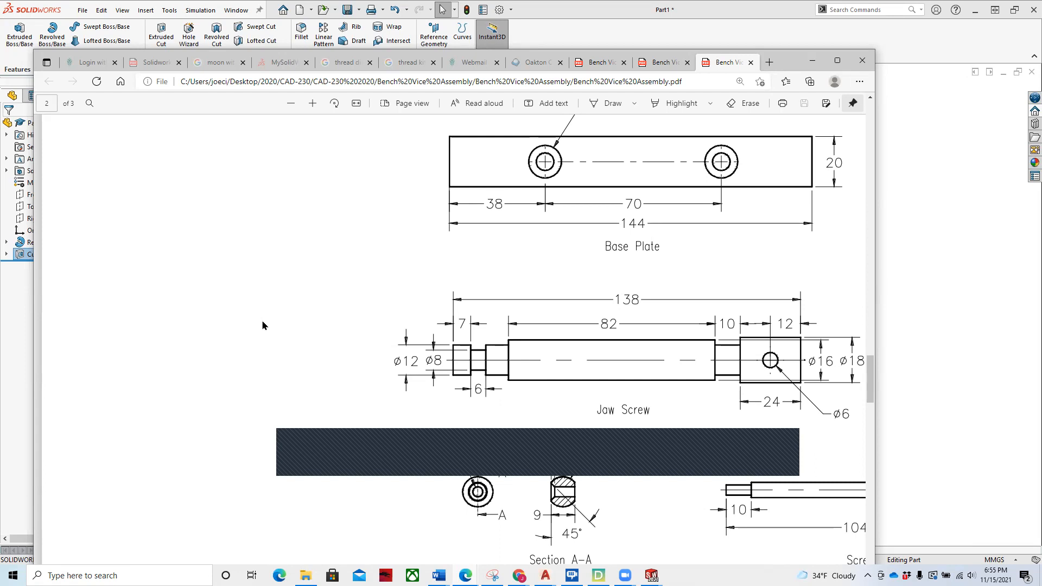
{"action": "left_click", "coordinate": [812, 60]}
{"action": "left_click", "coordinate": [81, 11]}
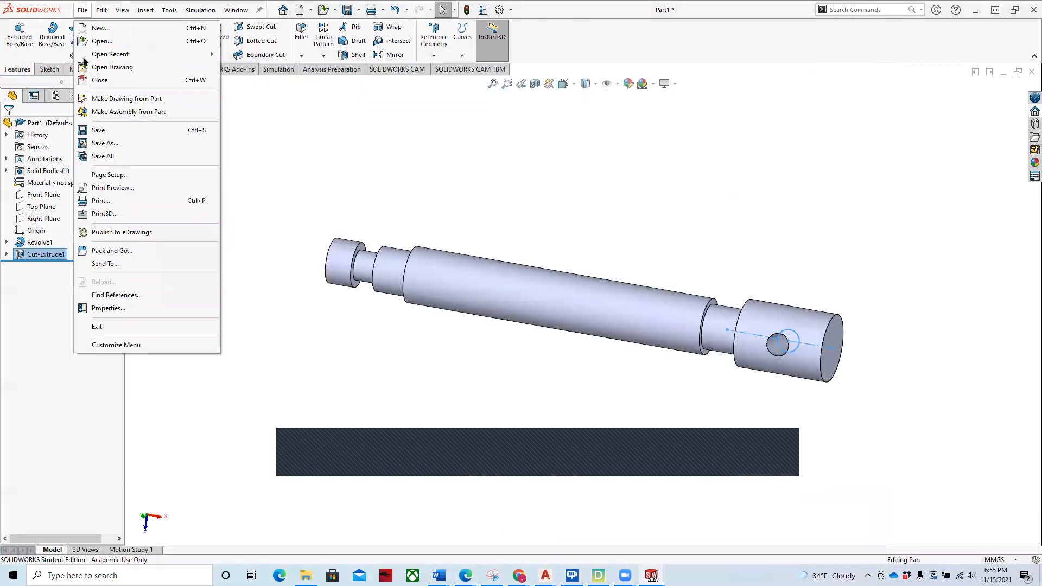
{"action": "left_click", "coordinate": [105, 143]}
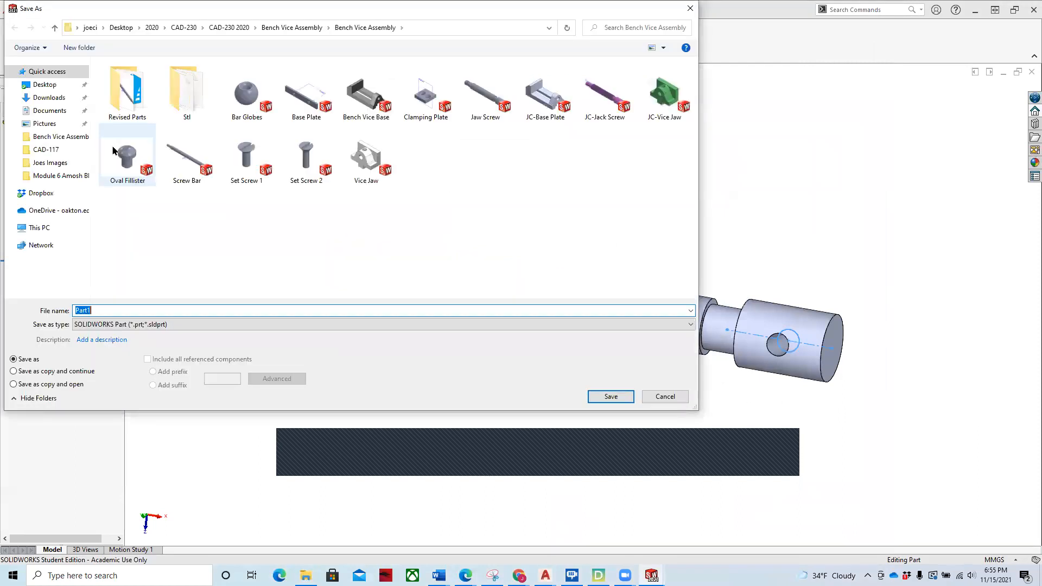
{"action": "left_click", "coordinate": [597, 114]}
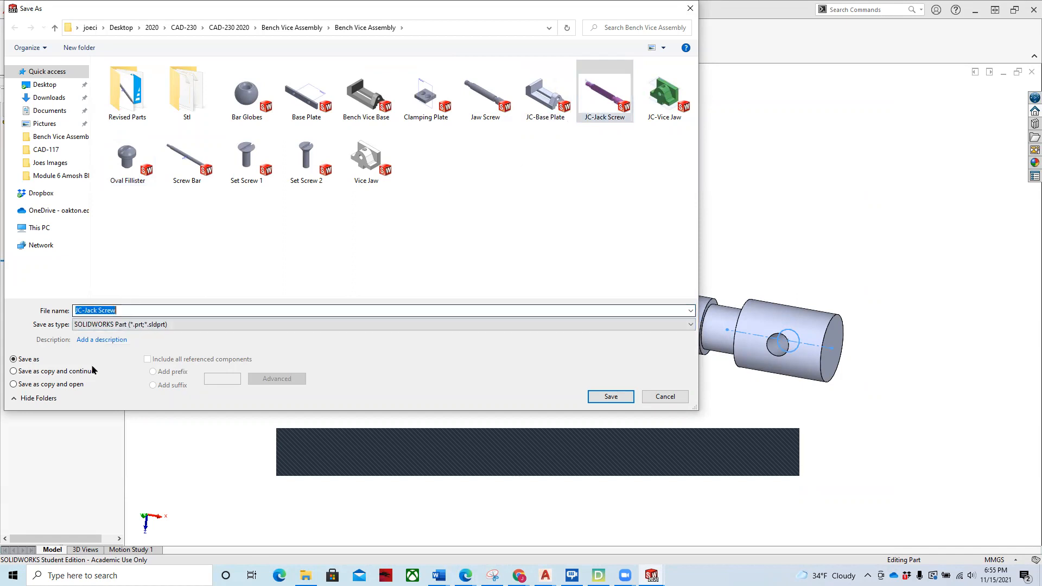
{"action": "left_click", "coordinate": [79, 310]}
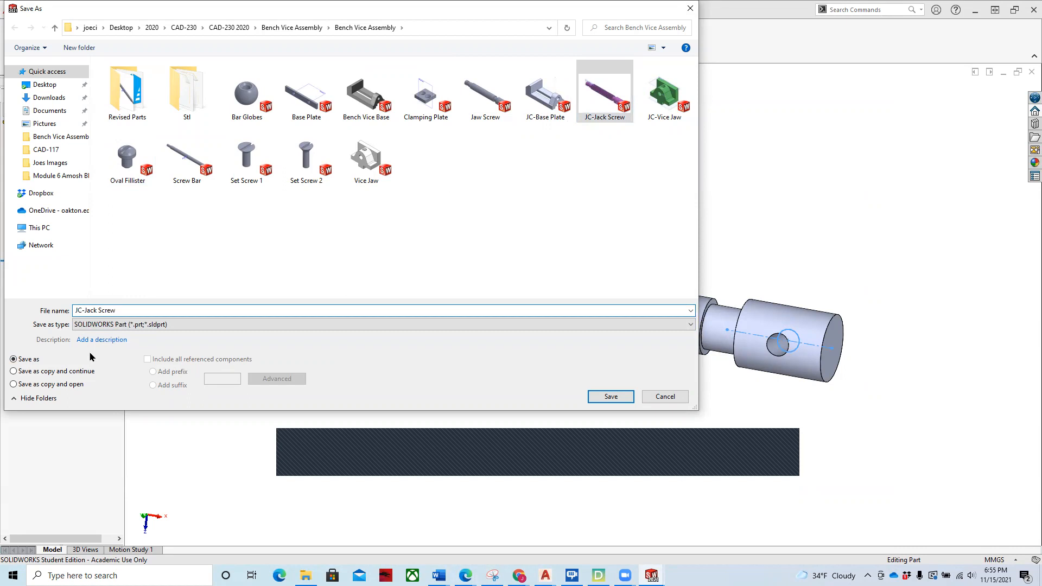
{"action": "type", "text": "P"}
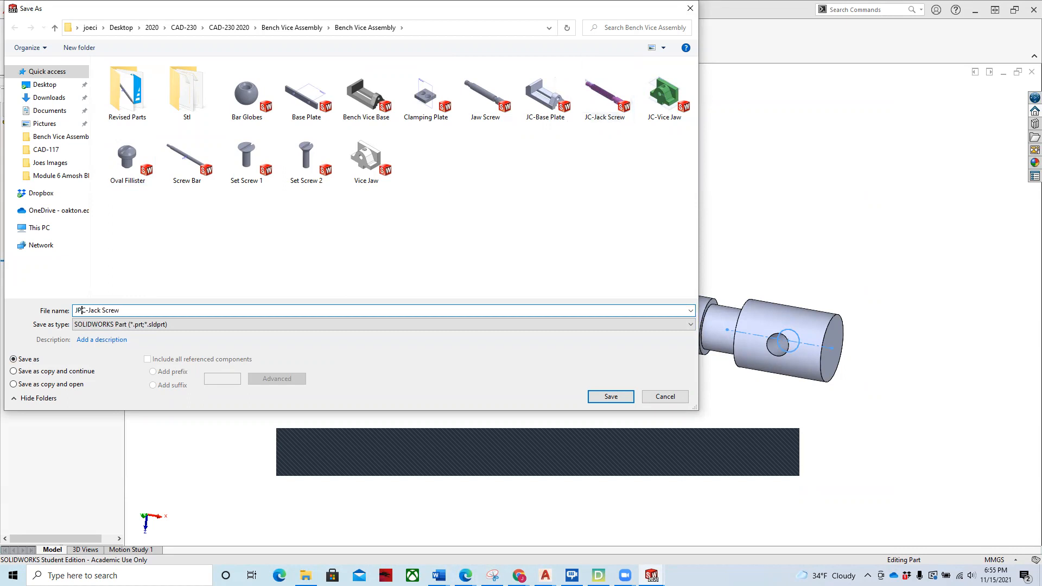
{"action": "left_click", "coordinate": [602, 397]}
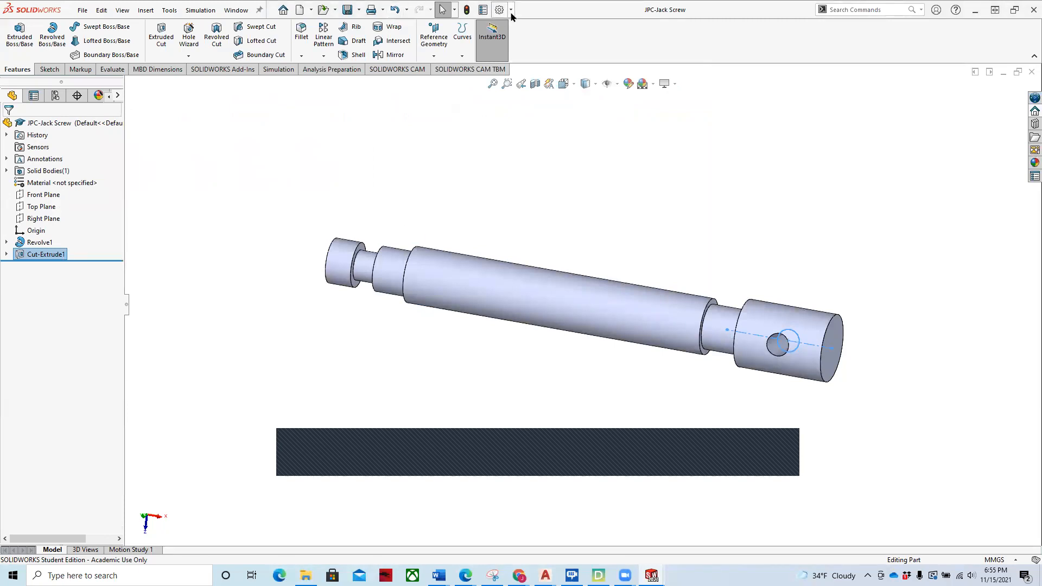
Apply a light cyan colour (RGB 128, 255, 255) to the cross hole and the whole part
{"action": "left_click", "coordinate": [628, 84]}
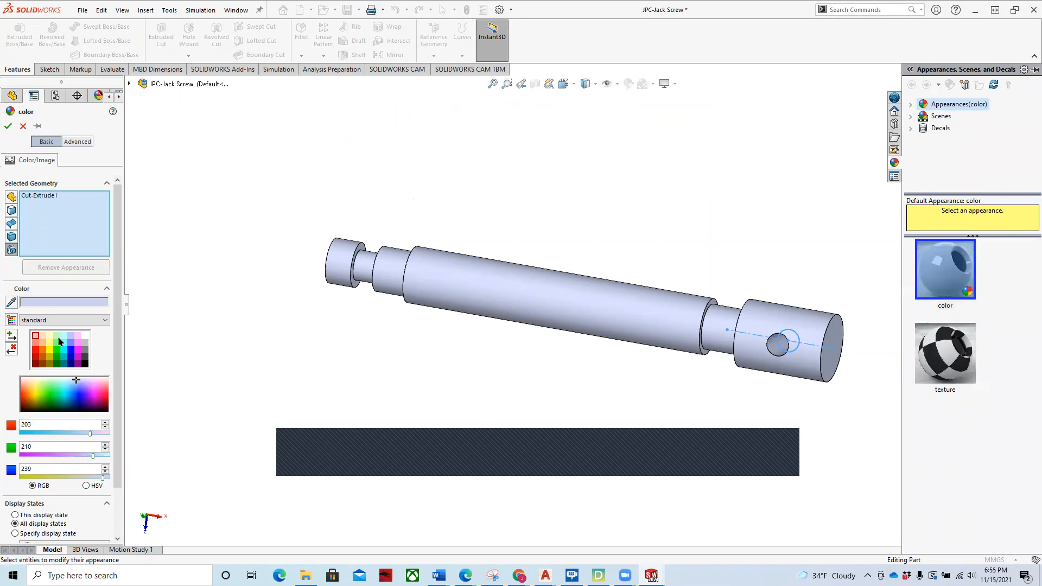
{"action": "left_click", "coordinate": [64, 343]}
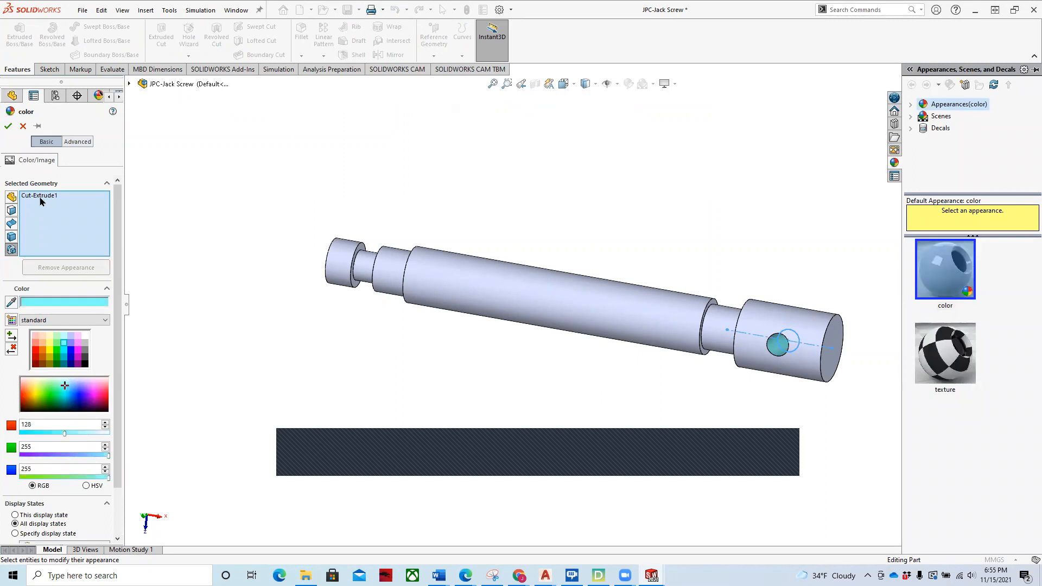
{"action": "left_click", "coordinate": [171, 83]}
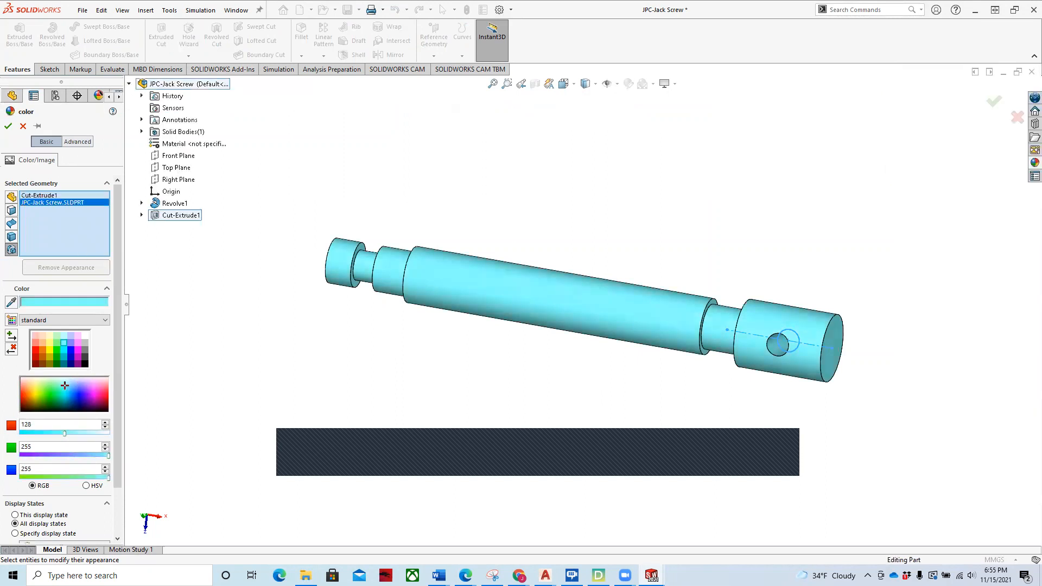
{"action": "left_click", "coordinate": [8, 126]}
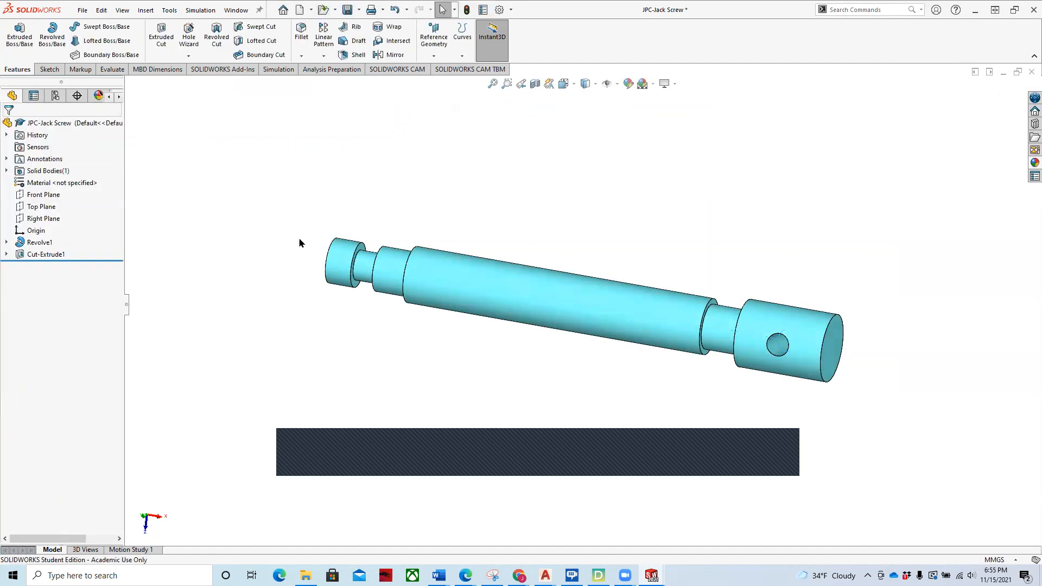
Start a Thread using the default profile file location and place it on the long shaft section's edge farthest from the head
{"action": "left_click", "coordinate": [188, 57]}
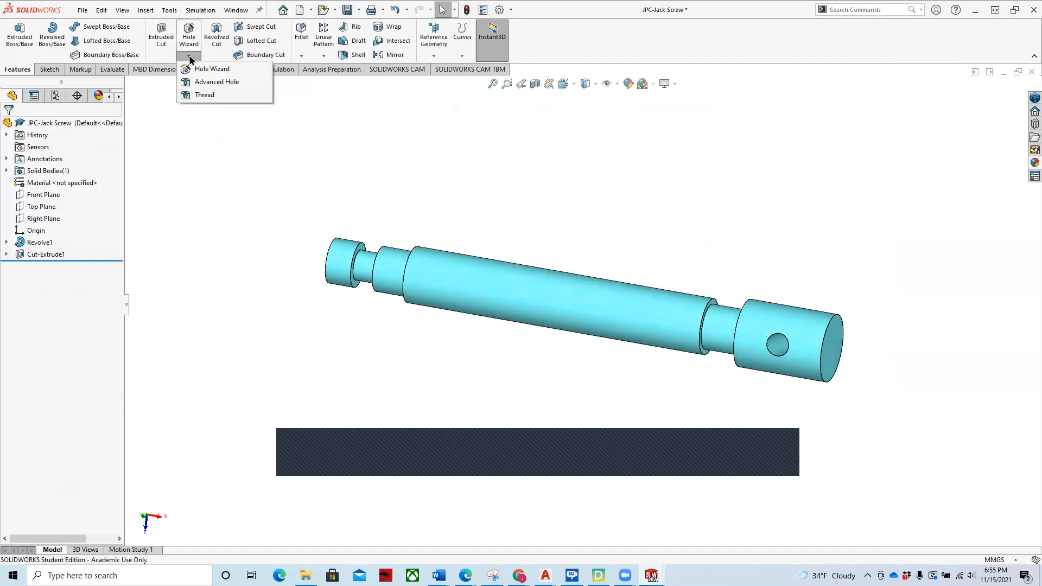
{"action": "left_click", "coordinate": [209, 97]}
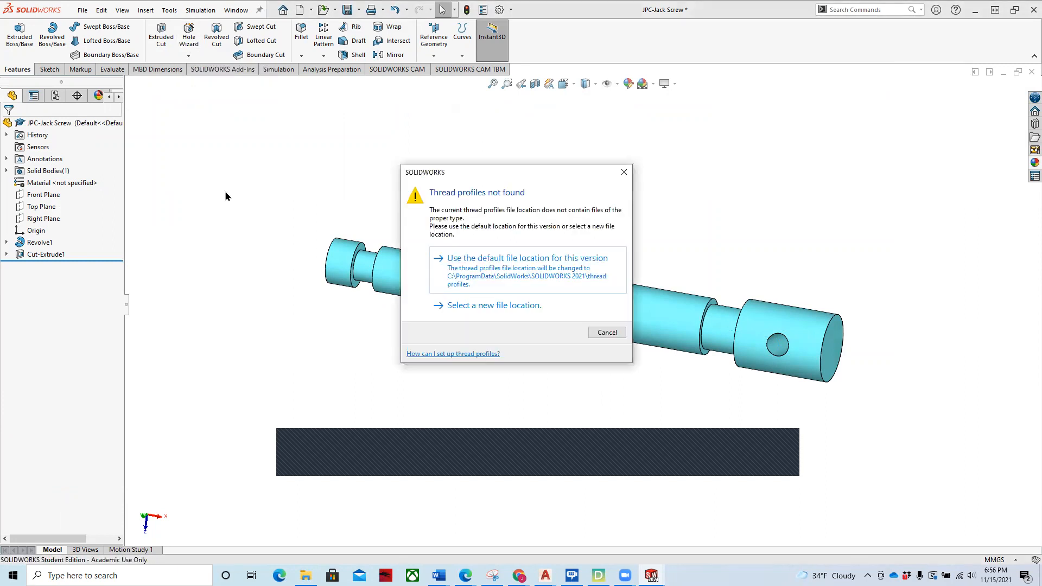
{"action": "left_click", "coordinate": [535, 269]}
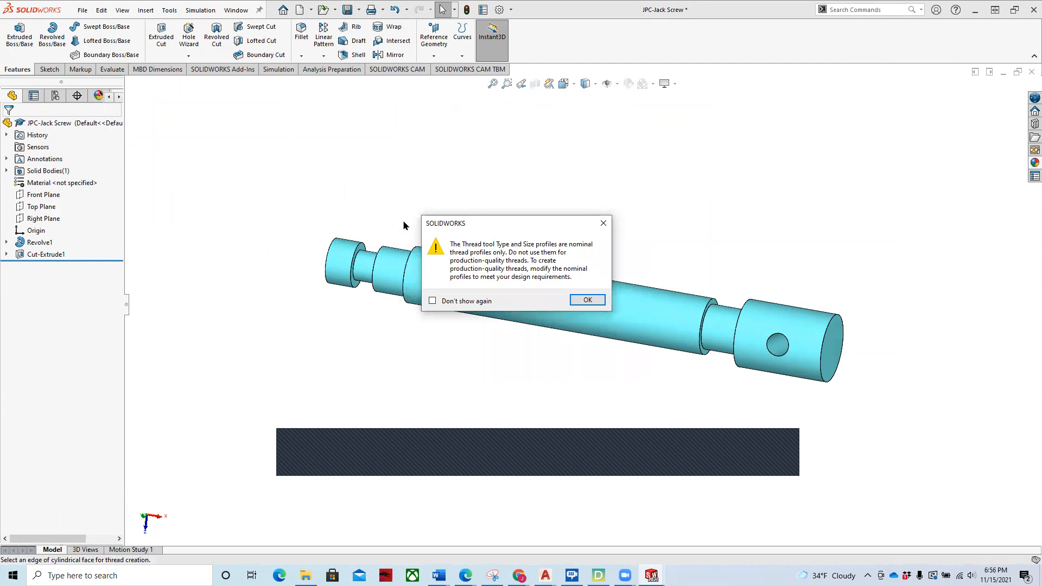
{"action": "left_click", "coordinate": [587, 300]}
{"action": "middle_click_drag", "start_coordinate": [257, 193], "coordinate": [314, 224]}
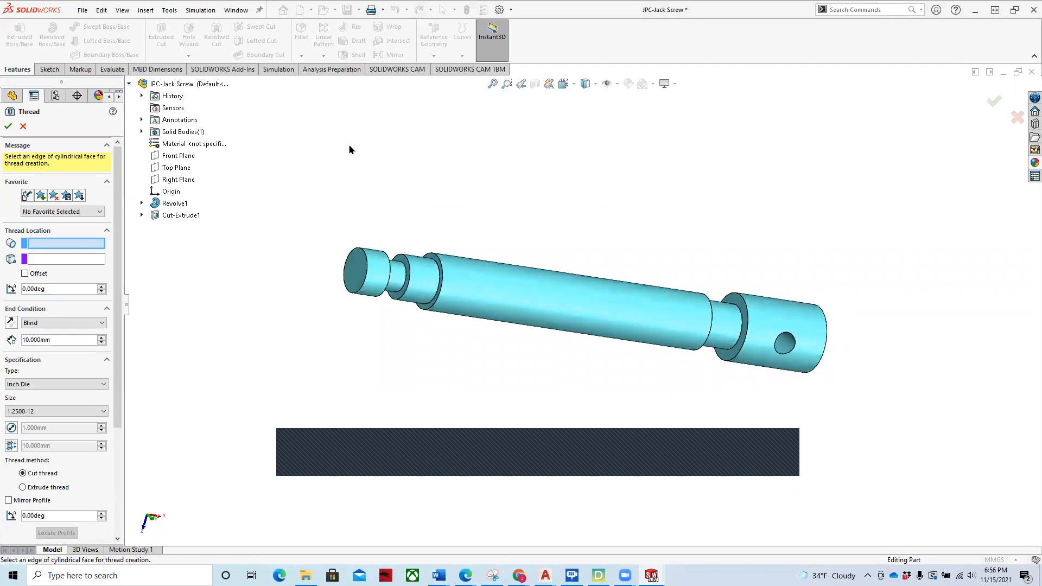
{"action": "left_click", "coordinate": [444, 270]}
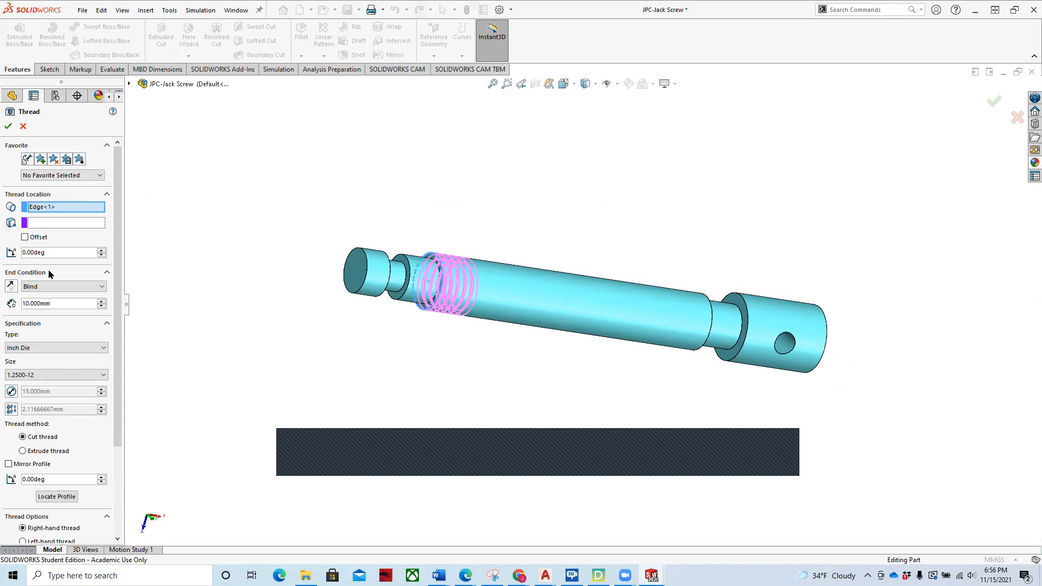
Set the thread specification to Metric Die with size M16x1.5
{"action": "left_click", "coordinate": [96, 348]}
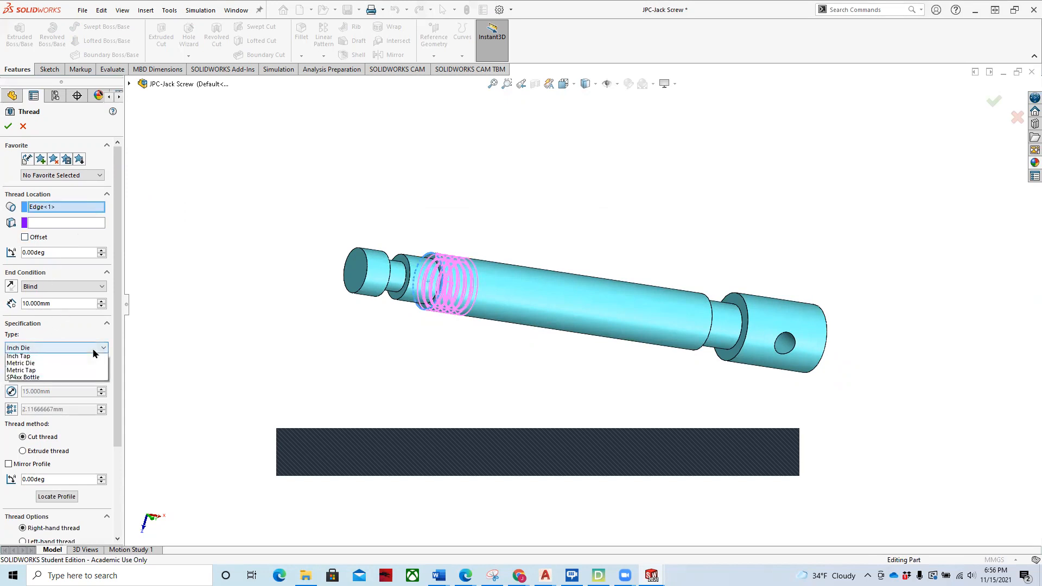
{"action": "left_click", "coordinate": [70, 373]}
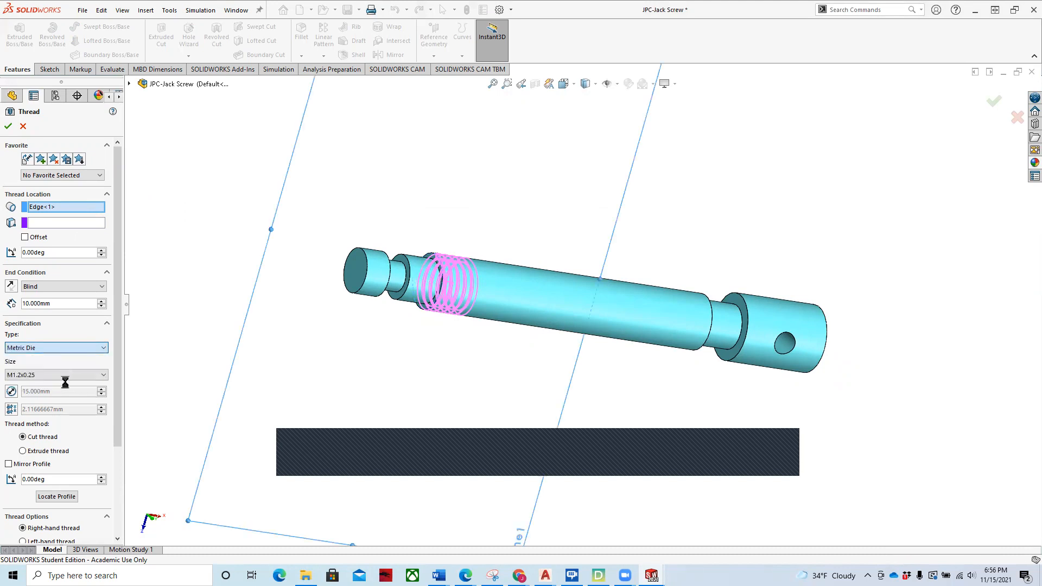
{"action": "left_click", "coordinate": [103, 376]}
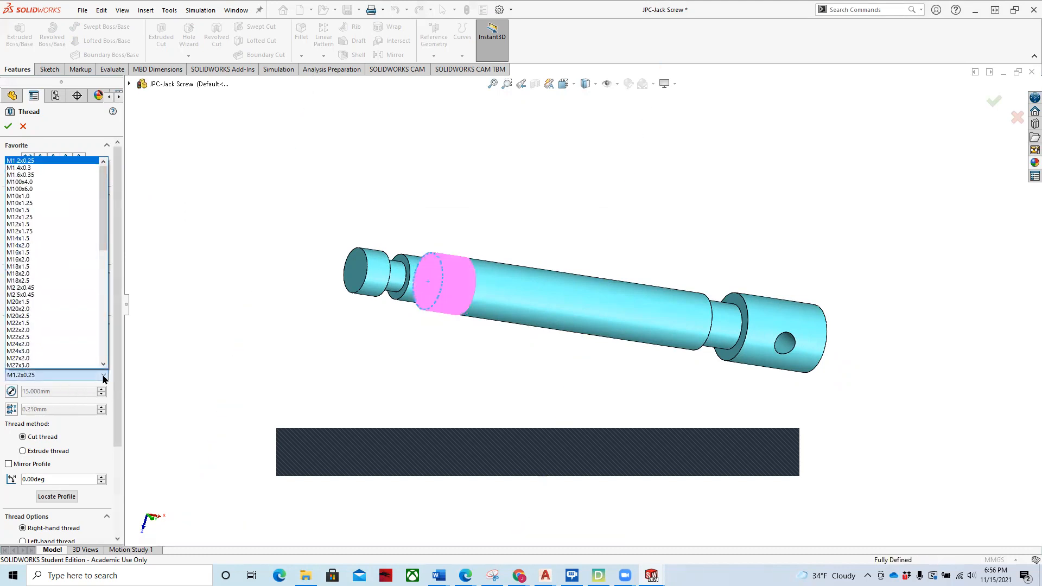
{"action": "left_click", "coordinate": [58, 175]}
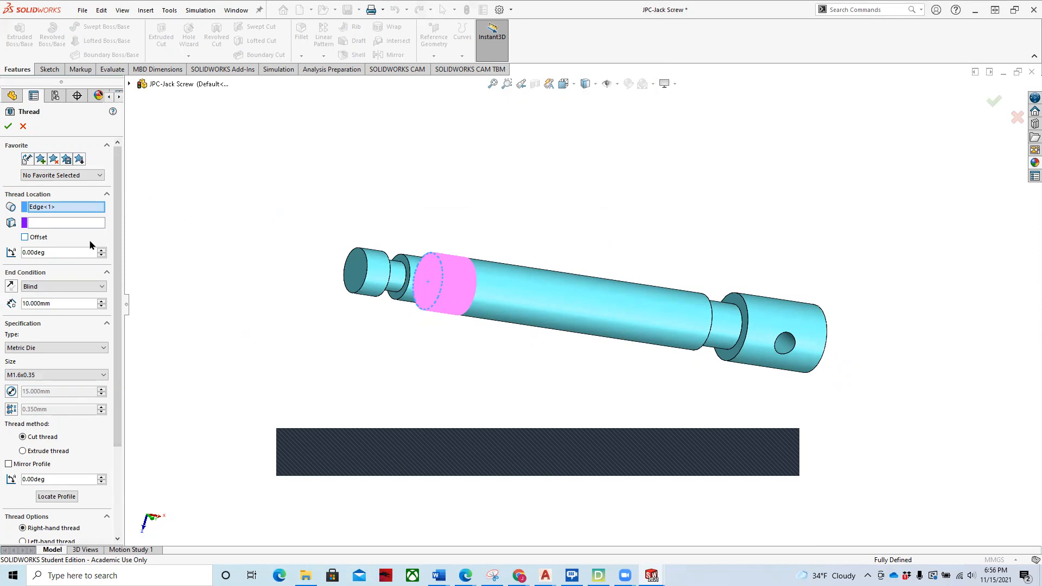
{"action": "left_click", "coordinate": [102, 377]}
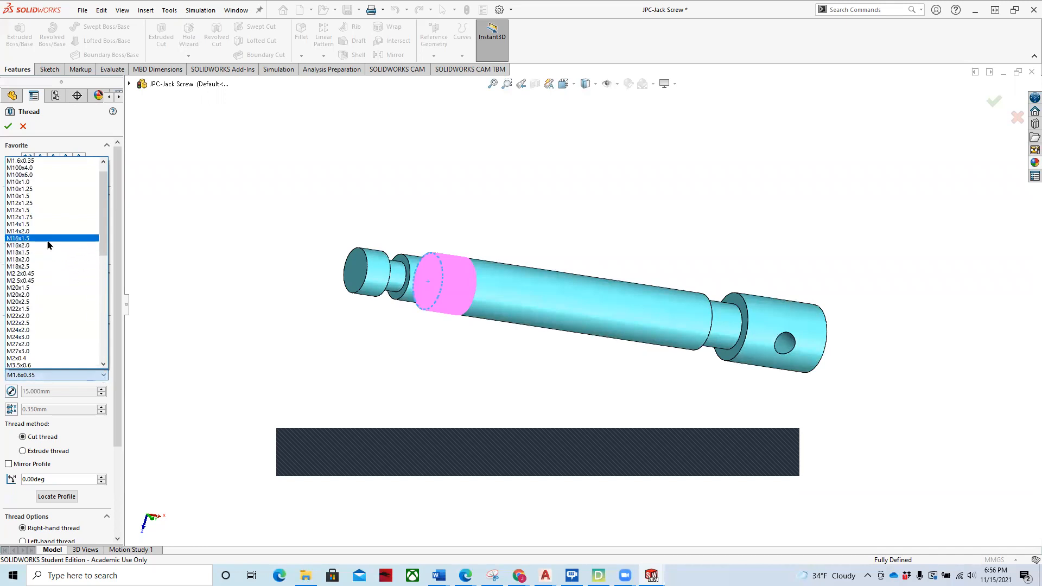
{"action": "left_click", "coordinate": [48, 239]}
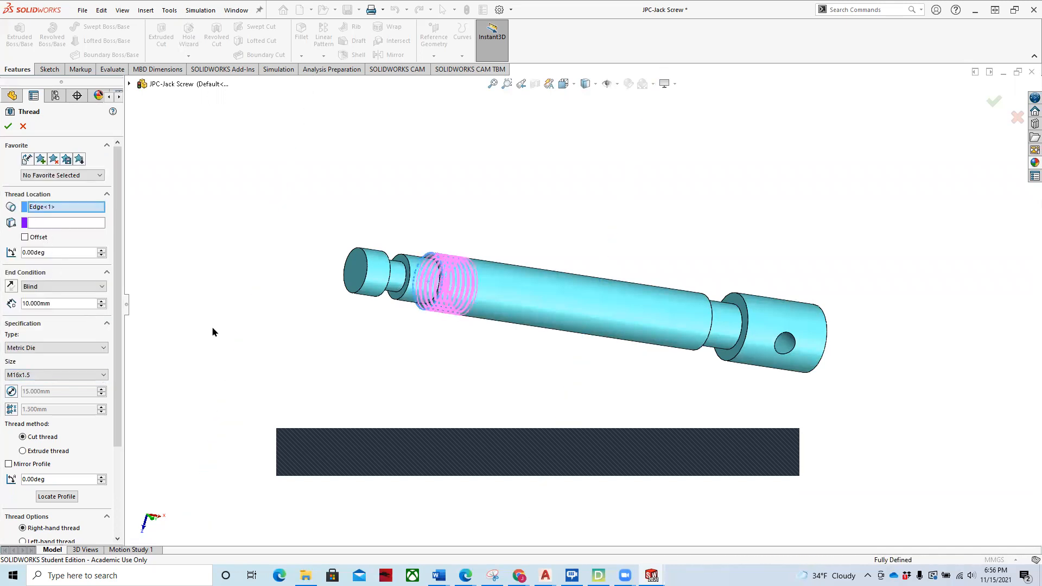
Increase the thread's blind depth in 10 mm increments to 100 mm
{"action": "mouse_move", "coordinate": [431, 315]}
{"action": "middle_mouse_down"}
{"action": "mouse_move", "coordinate": [412, 310]}
{"action": "mouse_move", "coordinate": [423, 308]}
{"action": "middle_mouse_up"}
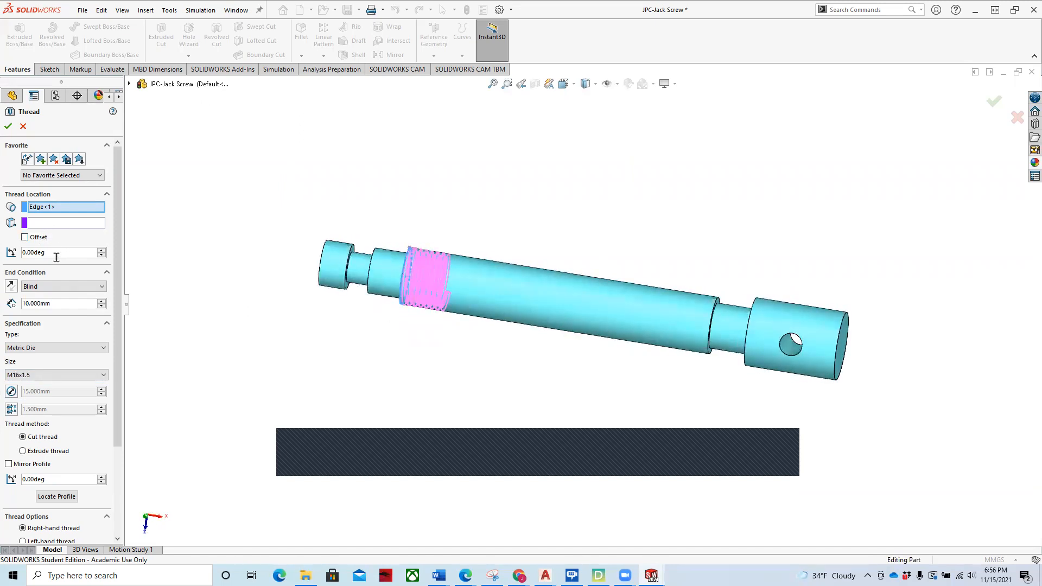
{"action": "left_click", "coordinate": [101, 301]}
{"action": "left_click", "coordinate": [100, 301]}
{"action": "left_click", "coordinate": [100, 302]}
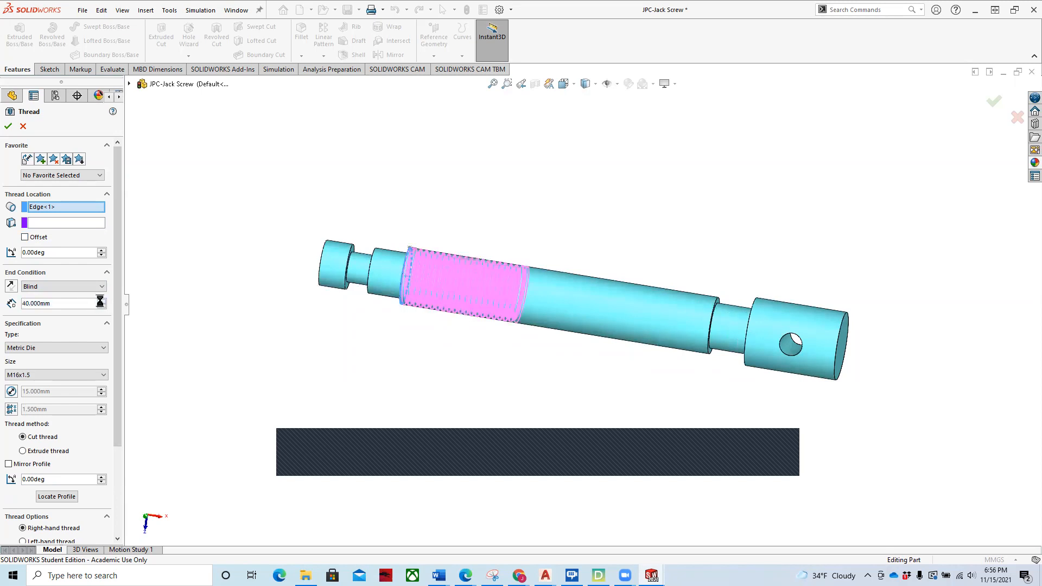
{"action": "left_click", "coordinate": [100, 301]}
{"action": "left_click", "coordinate": [100, 300]}
{"action": "left_click", "coordinate": [101, 300]}
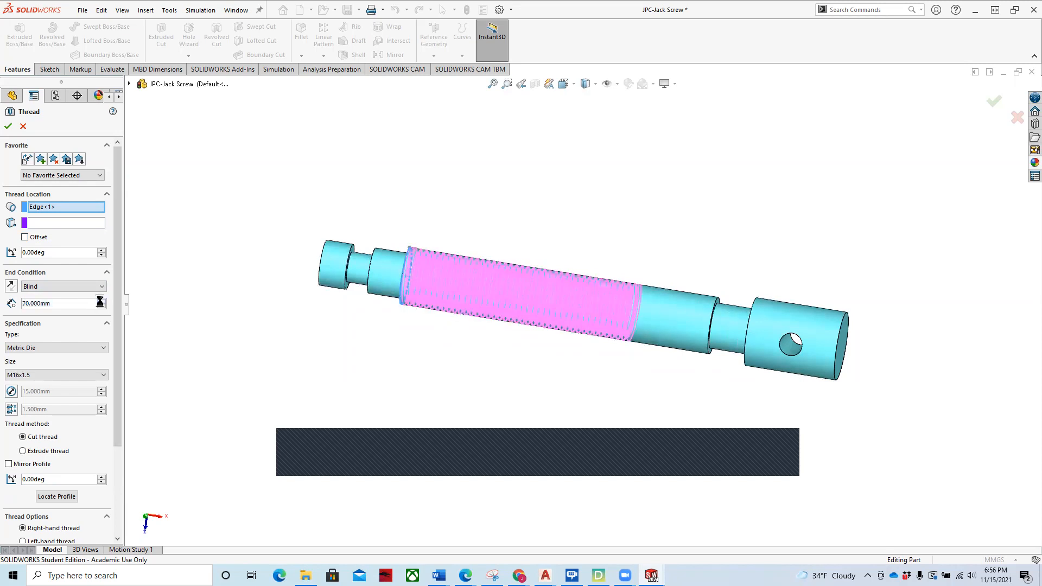
{"action": "left_click", "coordinate": [101, 301]}
{"action": "left_click", "coordinate": [101, 302]}
{"action": "left_click", "coordinate": [101, 301]}
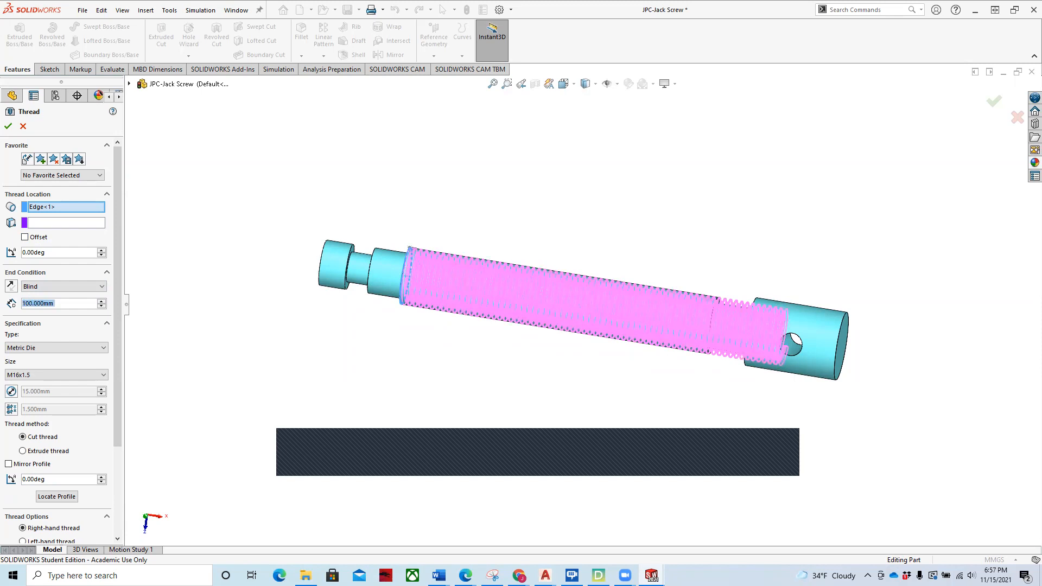
Check the Jaw Screw's long shaft section in the PDF drawing, and set the thread's blind depth to 85 mm
{"action": "key", "text": "alt+Tab"}
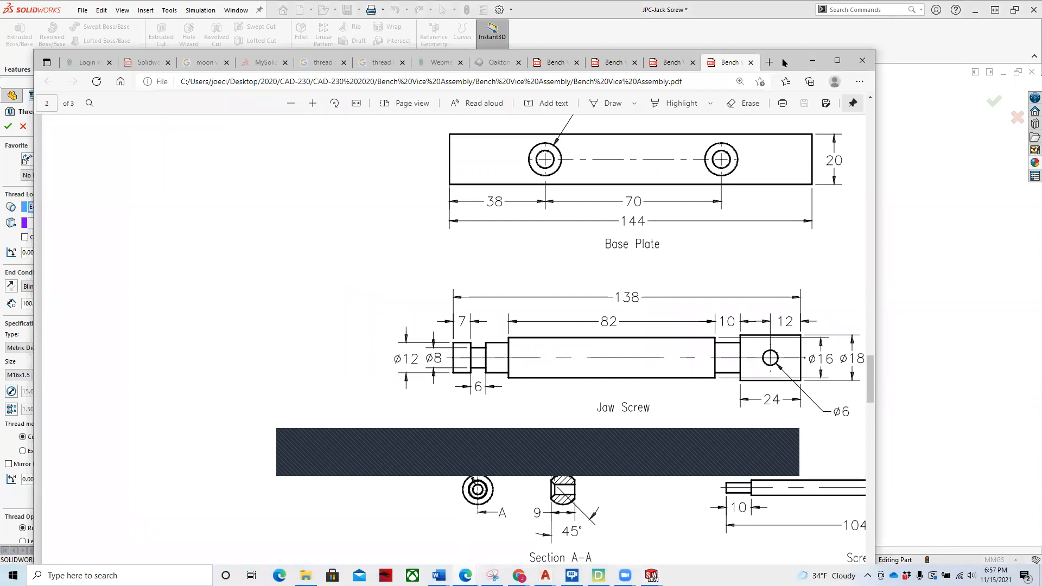
{"action": "left_click", "coordinate": [812, 60]}
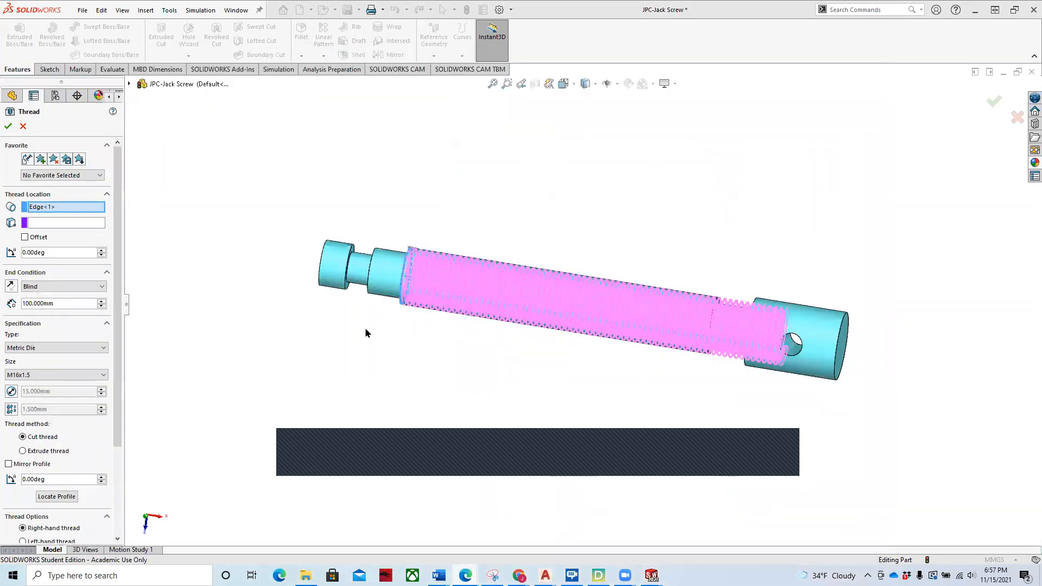
{"action": "left_click", "coordinate": [61, 306]}
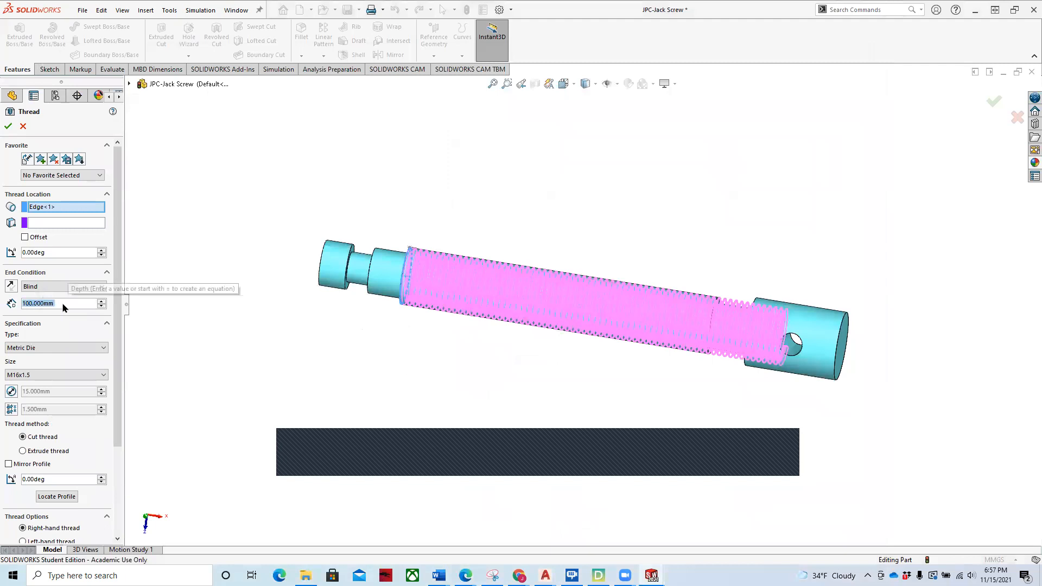
{"action": "type", "text": "85"}
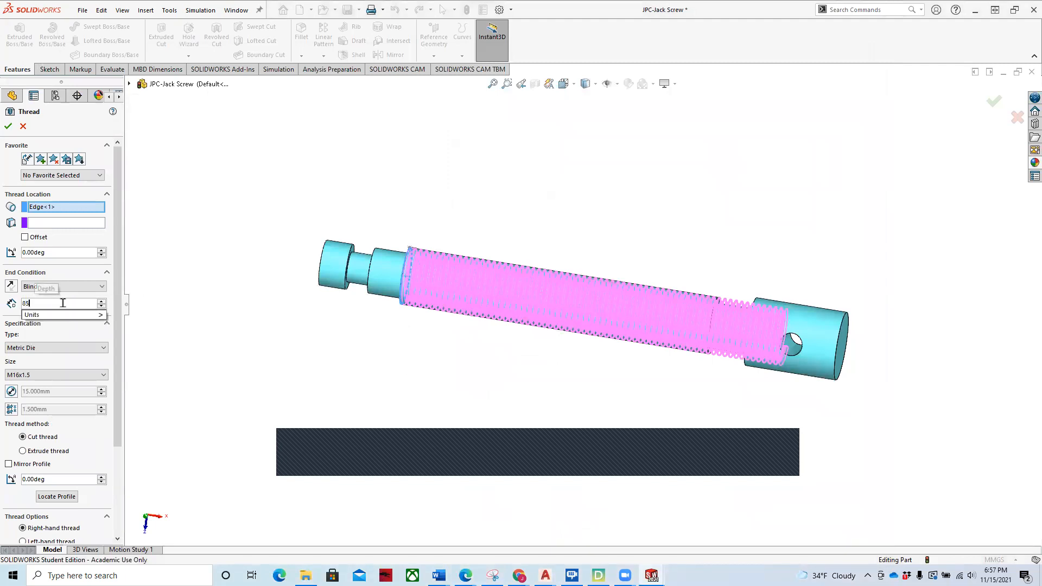
{"action": "key", "text": "Return"}
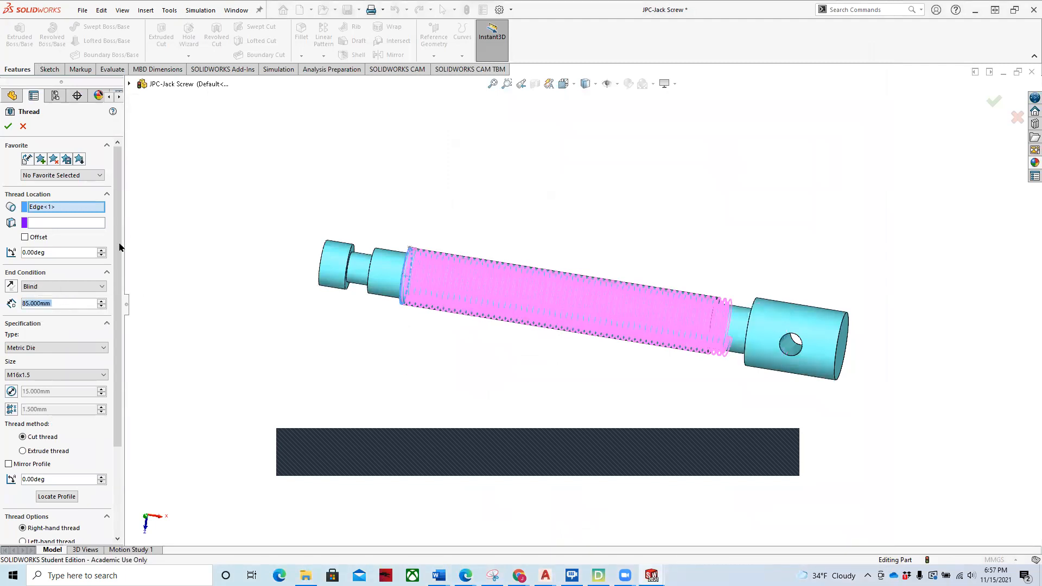
Turn on the thread's start offset and reverse it so the thread begins beyond the shaft edge, away from the head
{"action": "middle_click_drag", "start_coordinate": [600, 372], "coordinate": [519, 362]}
{"action": "scroll", "coordinate": [480, 315], "scroll_direction": "up", "scroll_amount": 3}
{"action": "scroll", "coordinate": [517, 307], "scroll_direction": "down", "scroll_amount": 8}
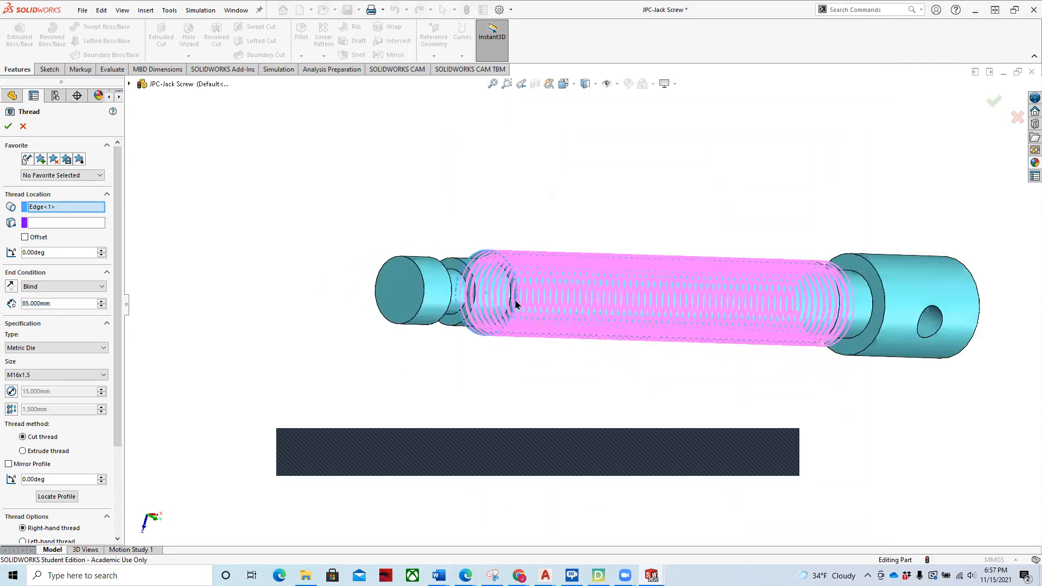
{"action": "middle_click_drag", "start_coordinate": [501, 294], "coordinate": [449, 302]}
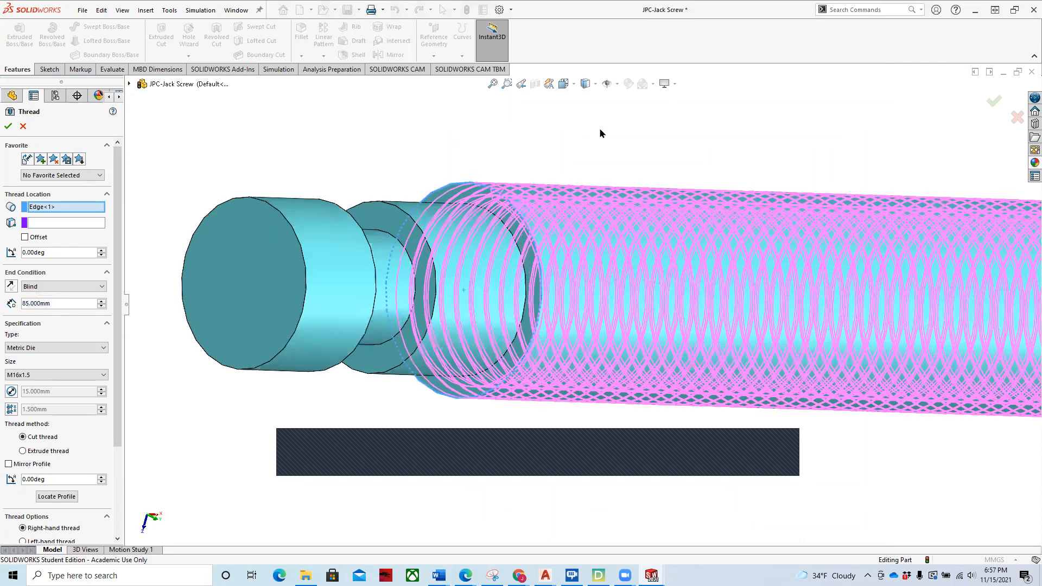
{"action": "scroll", "coordinate": [572, 132], "scroll_direction": "down", "scroll_amount": 2}
{"action": "middle_click_drag", "start_coordinate": [580, 133], "coordinate": [528, 169]}
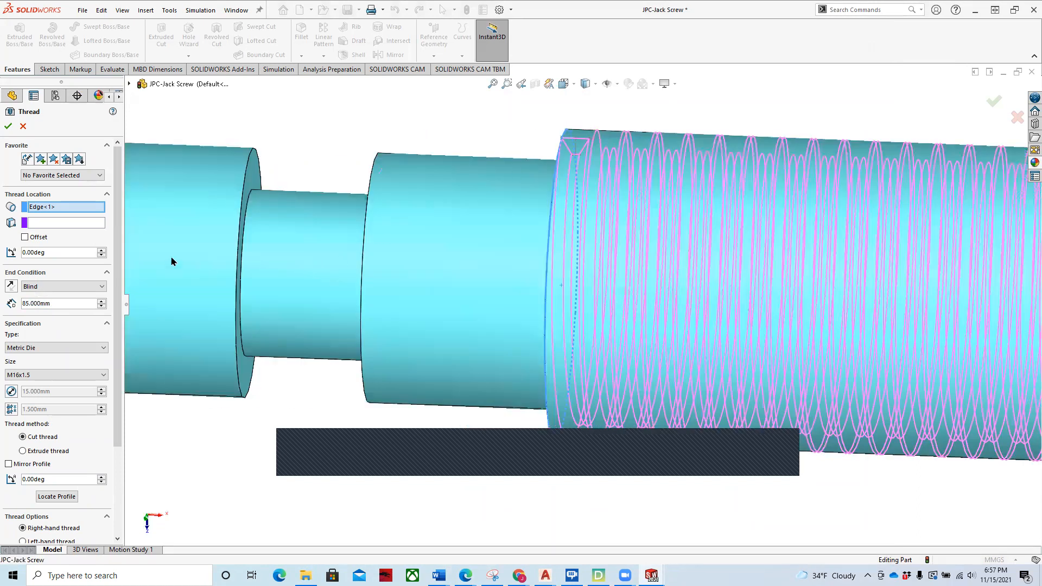
{"action": "left_click", "coordinate": [25, 237]}
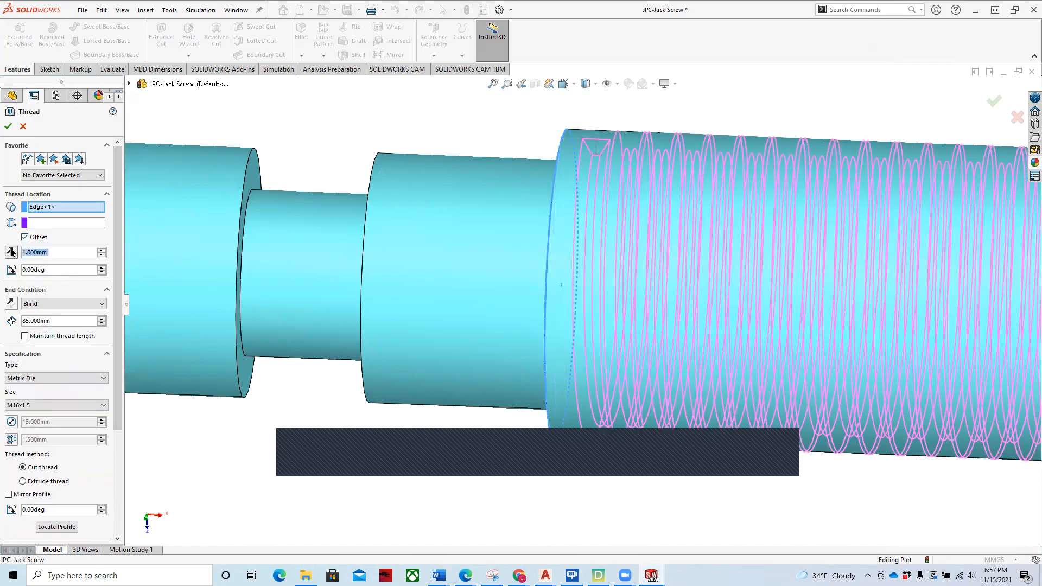
{"action": "left_click", "coordinate": [11, 250]}
Set the thread's start offset distance to 2 mm and create the cut thread on the shaft
{"action": "scroll", "coordinate": [906, 411], "scroll_direction": "down", "scroll_amount": 2}
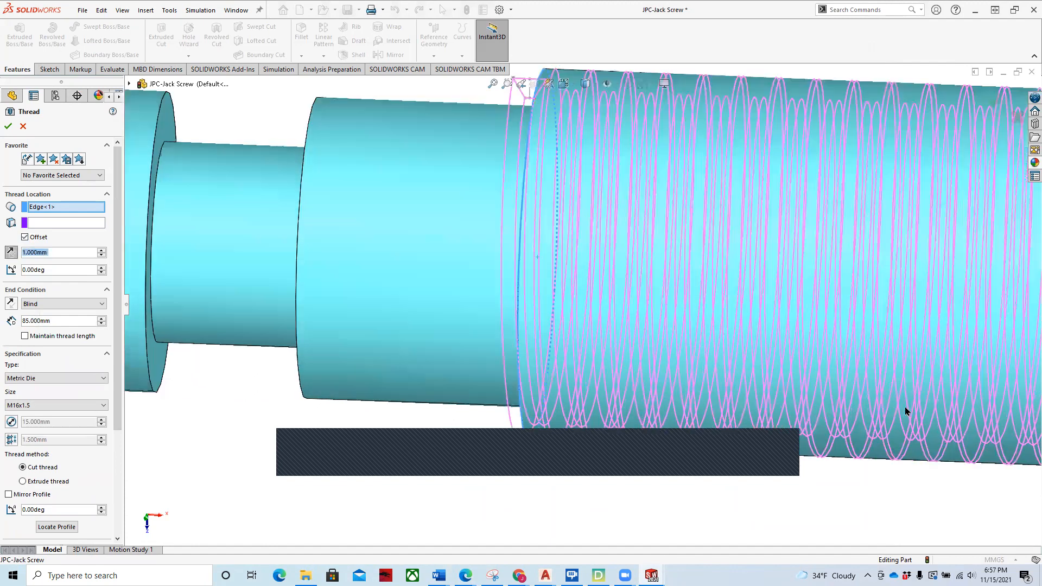
{"action": "scroll", "coordinate": [568, 274], "scroll_direction": "up", "scroll_amount": 4}
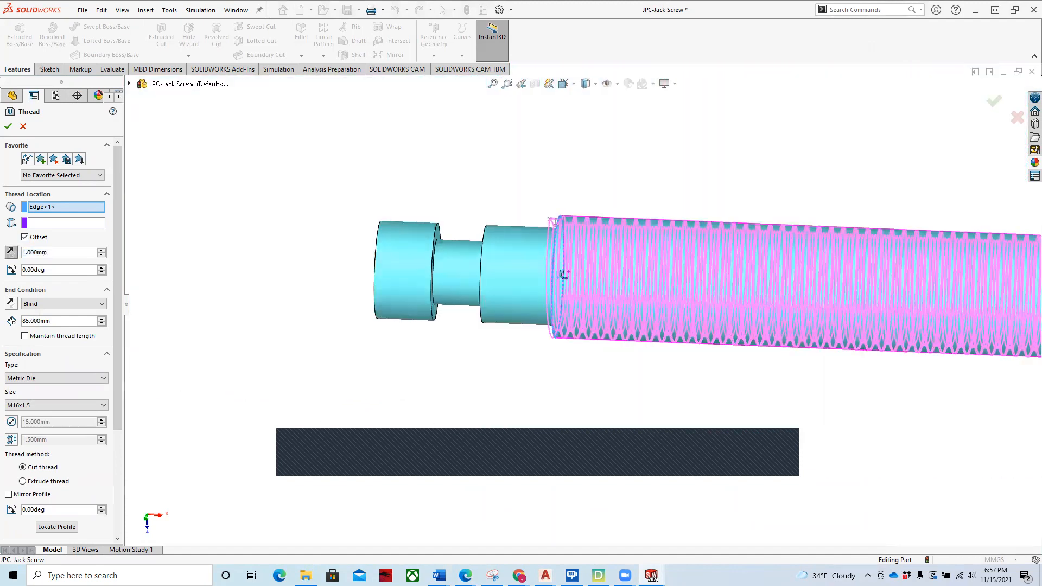
{"action": "middle_click_drag", "start_coordinate": [564, 270], "coordinate": [556, 233]}
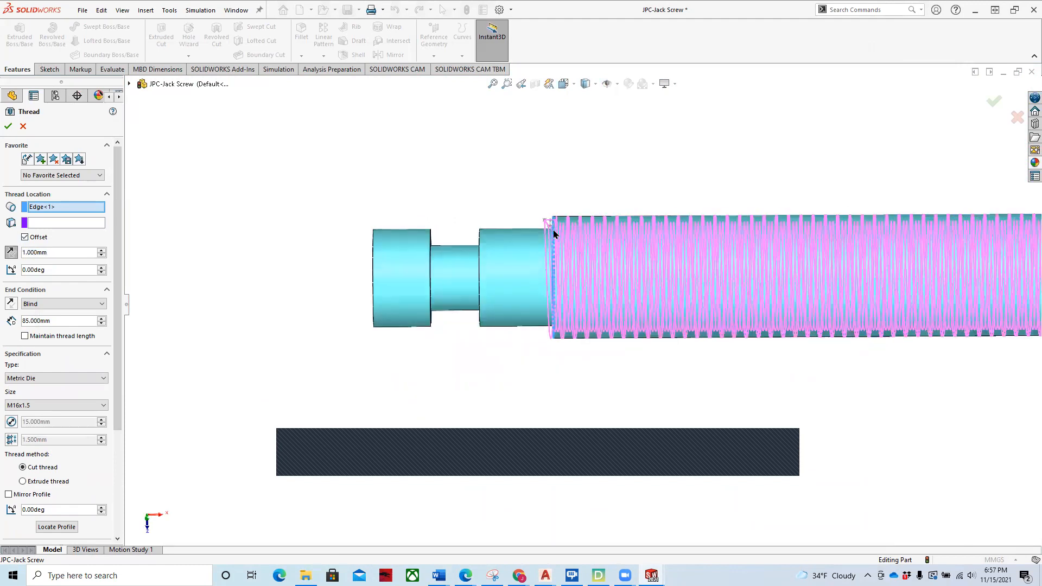
{"action": "scroll", "coordinate": [566, 253], "scroll_direction": "down", "scroll_amount": 5}
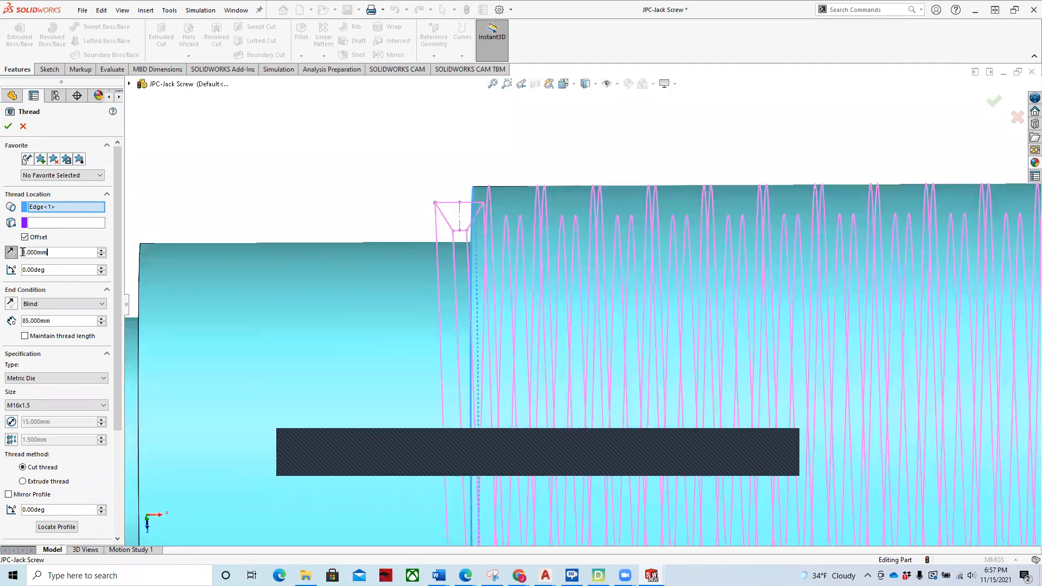
{"action": "double_click", "coordinate": [23, 252]}
{"action": "type", "text": "2"}
{"action": "key", "text": "Return"}
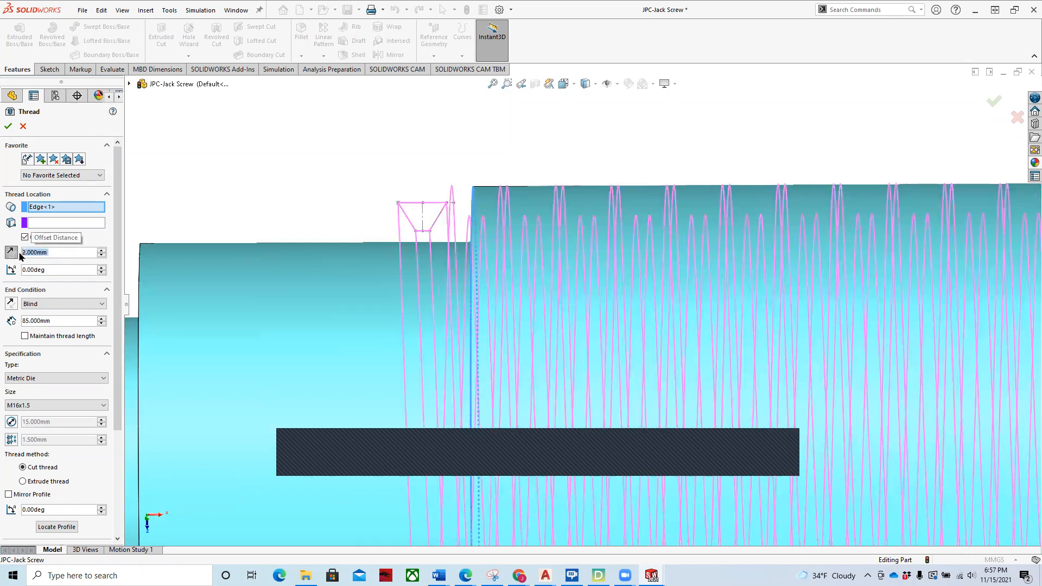
{"action": "scroll", "coordinate": [722, 397], "scroll_direction": "up", "scroll_amount": 5}
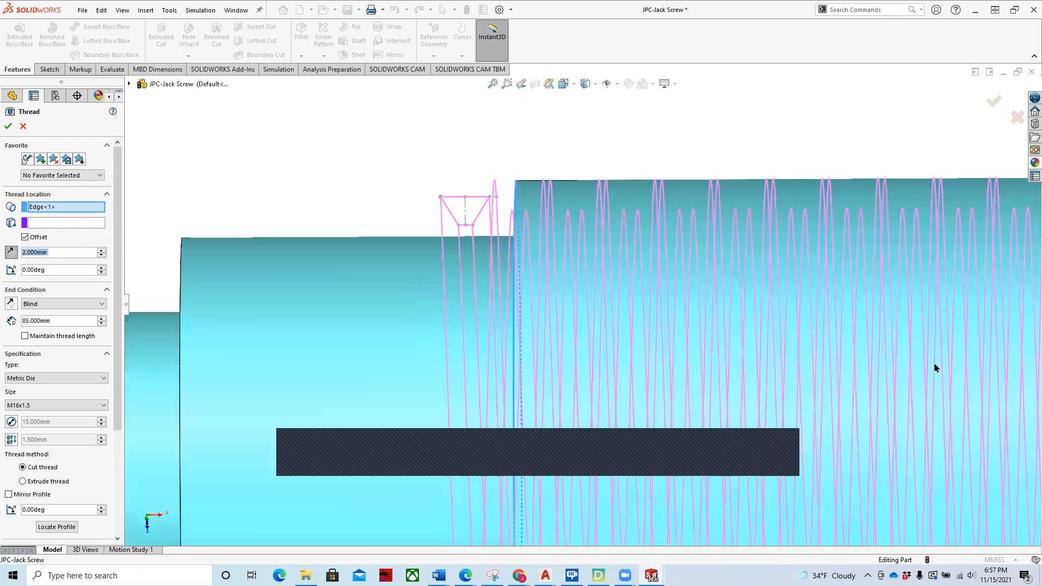
{"action": "scroll", "coordinate": [544, 304], "scroll_direction": "down", "scroll_amount": 4}
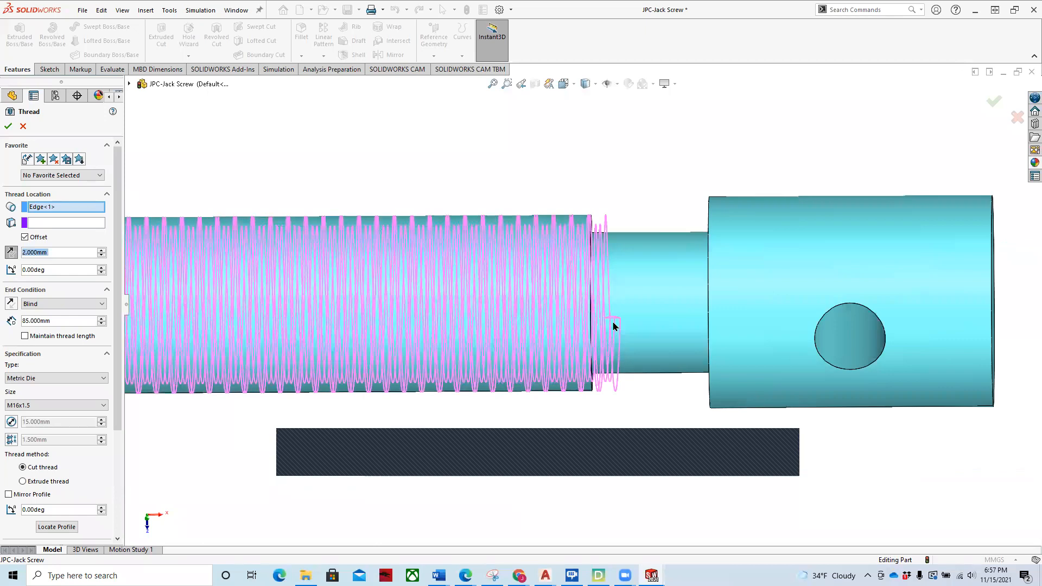
{"action": "left_click", "coordinate": [8, 127]}
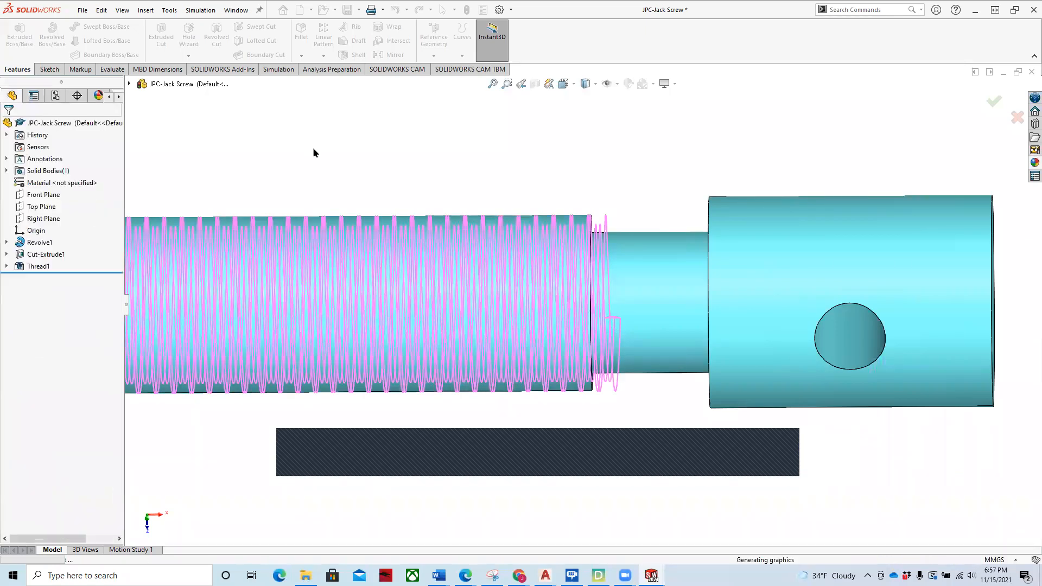
{"action": "scroll", "coordinate": [386, 220], "scroll_direction": "up", "scroll_amount": 3}
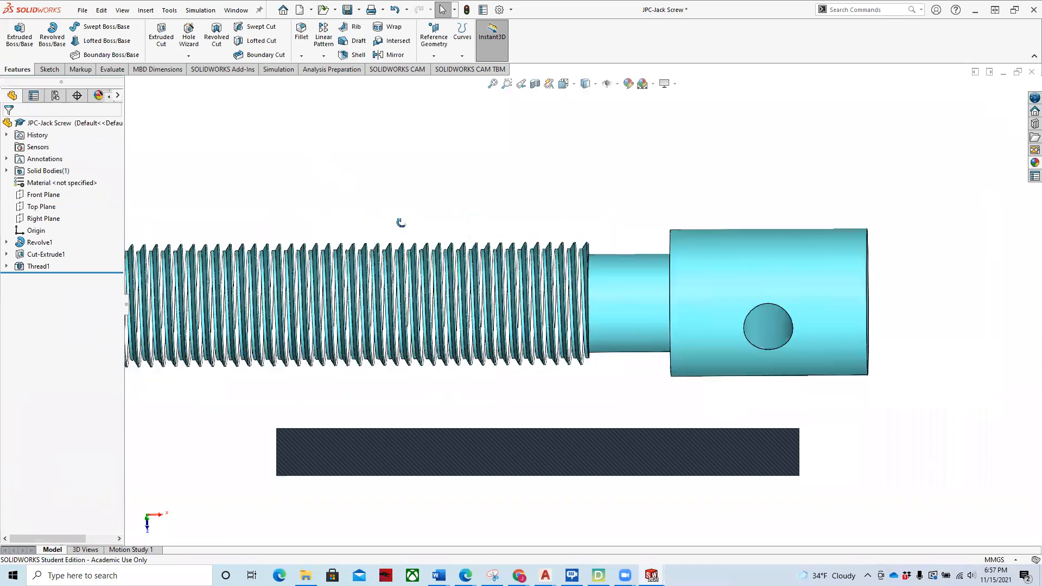
{"action": "middle_click_drag", "start_coordinate": [488, 223], "coordinate": [307, 259]}
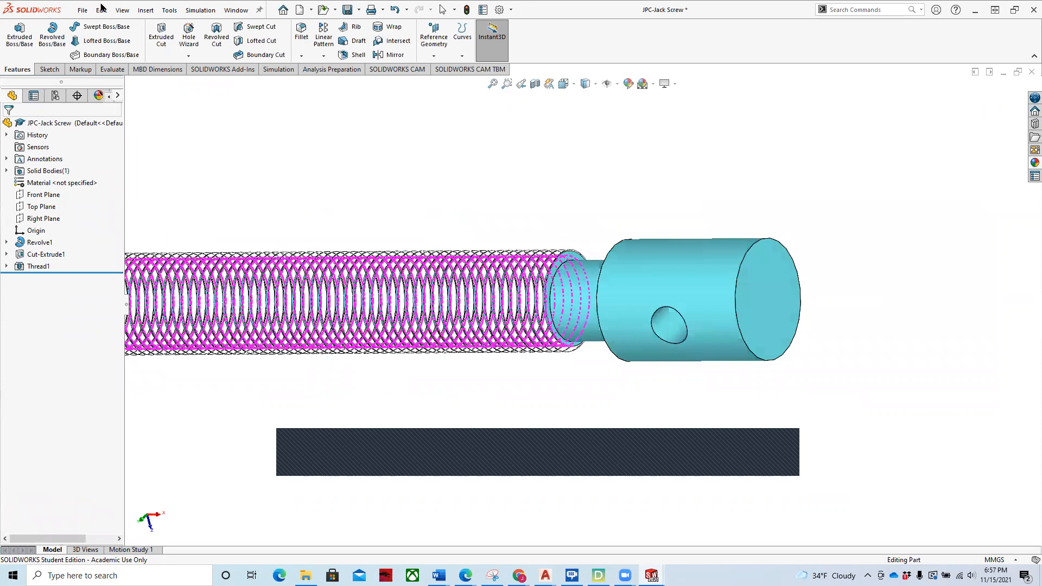
Save the part as JPC-Jack Screw in the Bench Vice Assembly folder, replacing the existing file and rebuilding the document
{"action": "left_click", "coordinate": [83, 13]}
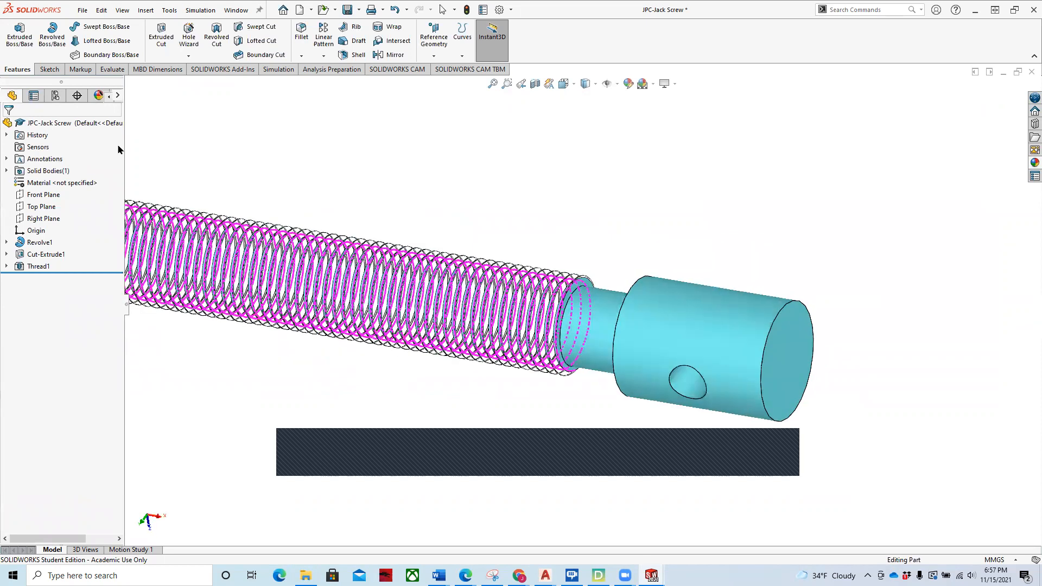
{"action": "left_click", "coordinate": [104, 143]}
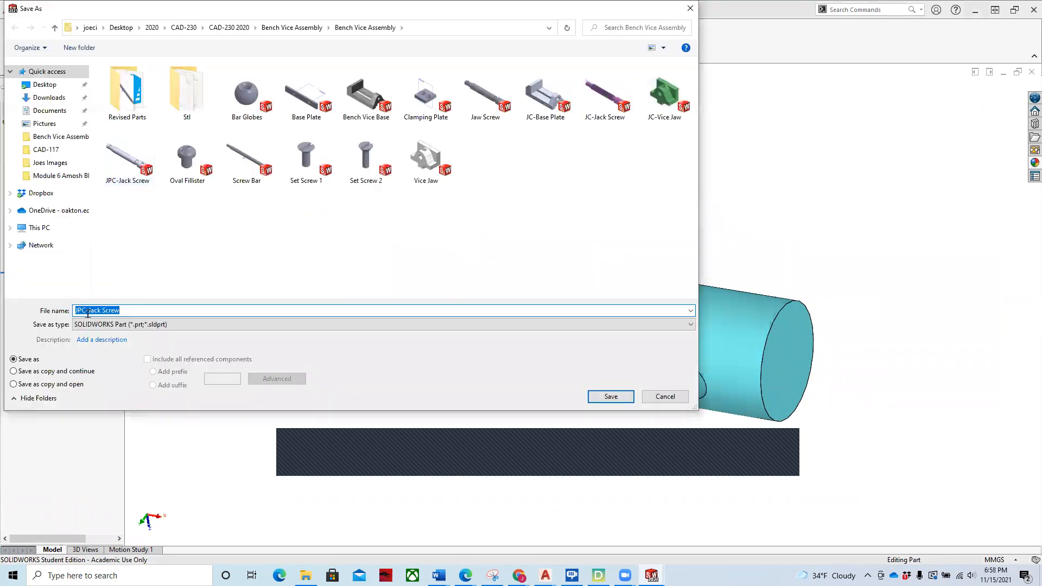
{"action": "left_click", "coordinate": [612, 397]}
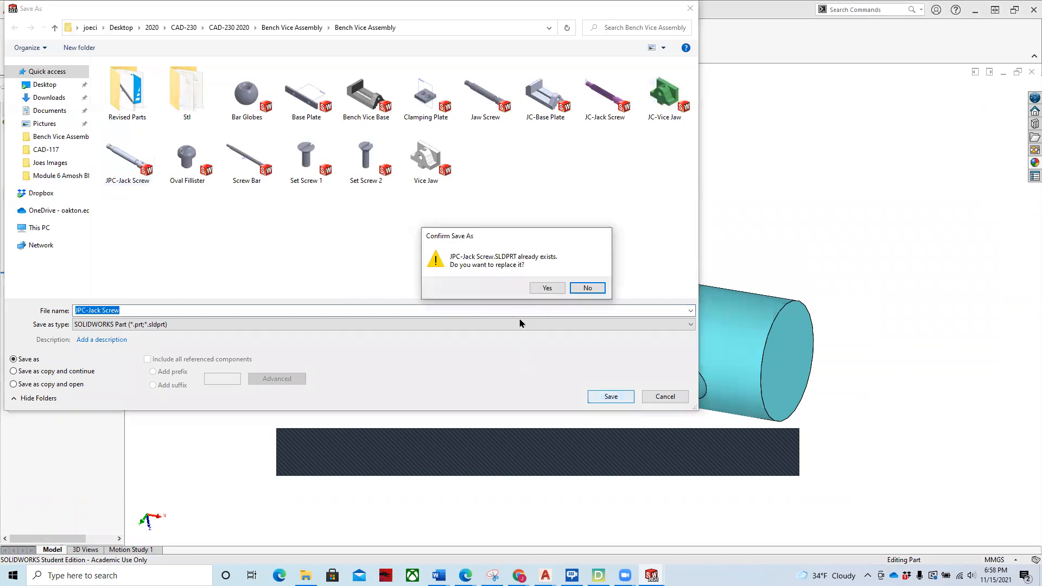
{"action": "left_click", "coordinate": [548, 290]}
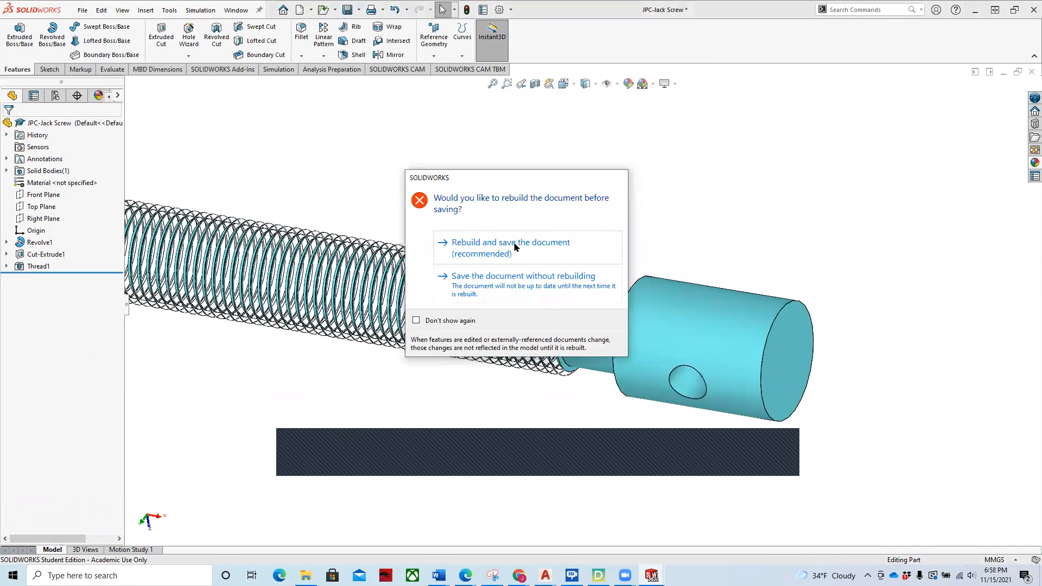
{"action": "left_click", "coordinate": [452, 249]}
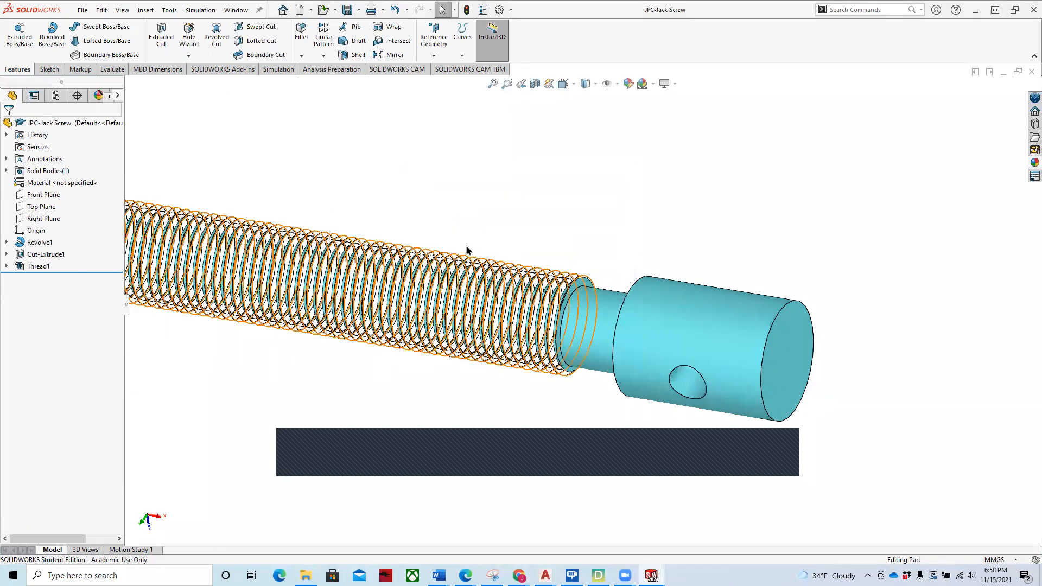
{"action": "scroll", "coordinate": [548, 225], "scroll_direction": "up", "scroll_amount": 6}
{"action": "mouse_move", "coordinate": [427, 244]}
{"action": "middle_mouse_down"}
{"action": "mouse_move", "coordinate": [437, 247]}
{"action": "mouse_move", "coordinate": [424, 233]}
{"action": "middle_mouse_up"}
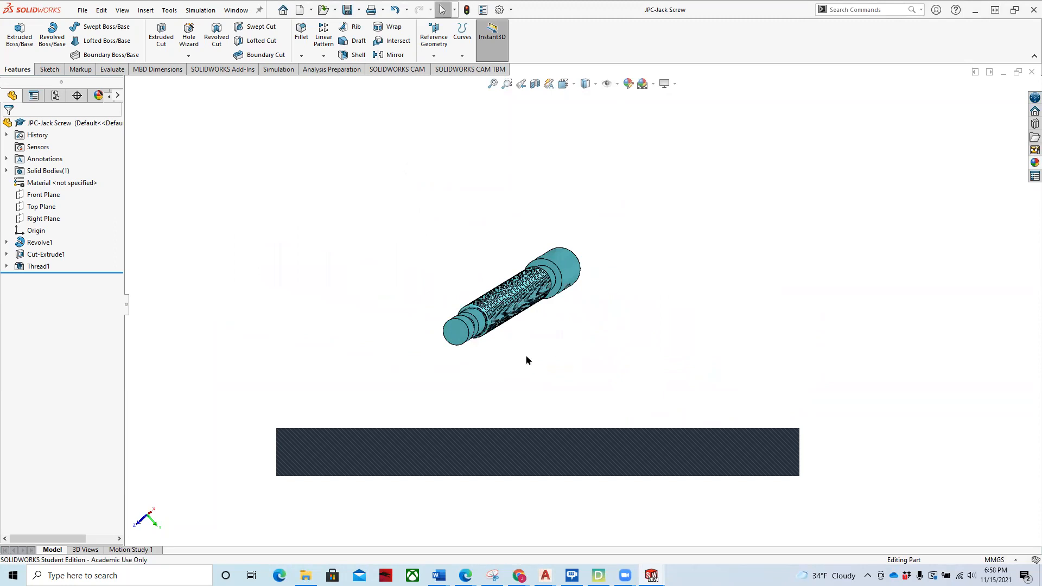
Switch to the Assem1 assembly and delete the existing Jaw Screw component from the vice
{"action": "mouse_move", "coordinate": [651, 575]}
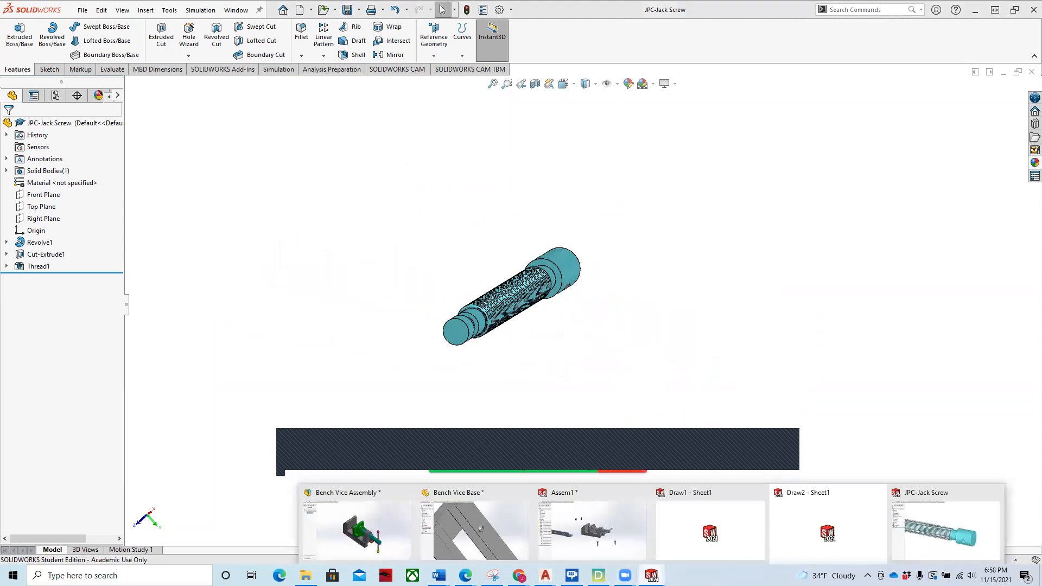
{"action": "left_click", "coordinate": [593, 537]}
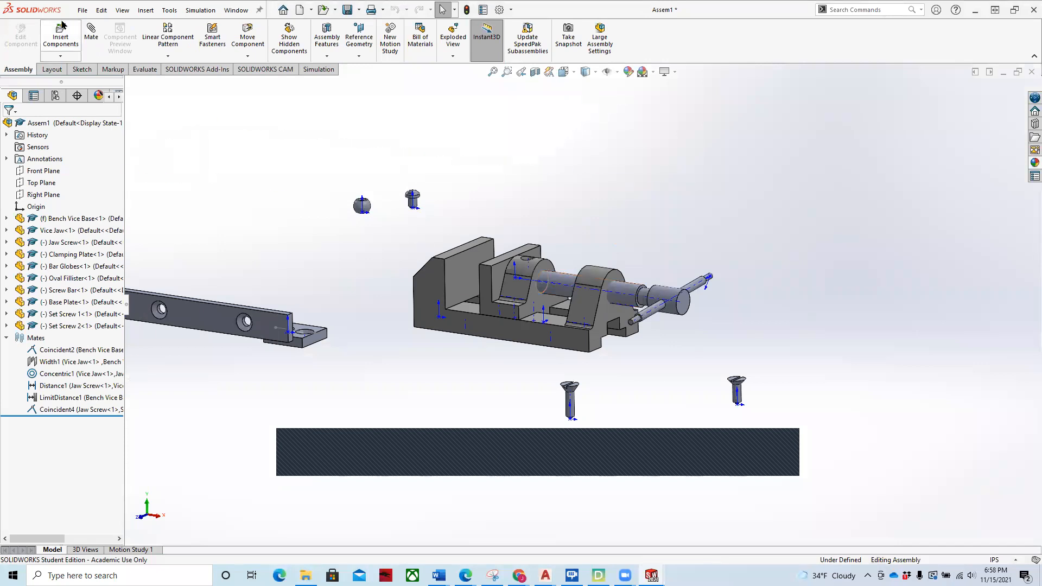
{"action": "left_click", "coordinate": [558, 288]}
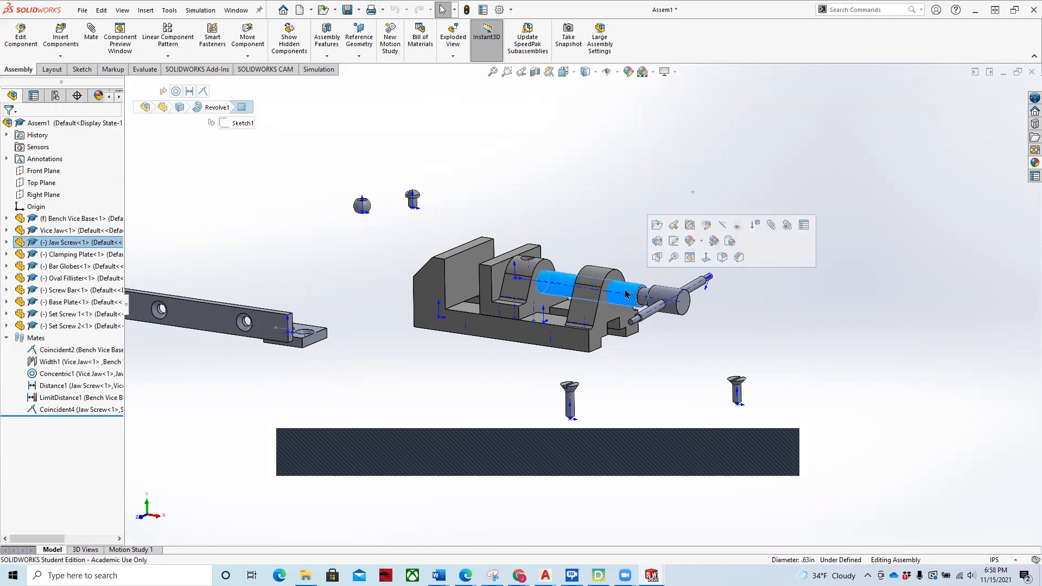
{"action": "right_click", "coordinate": [626, 293]}
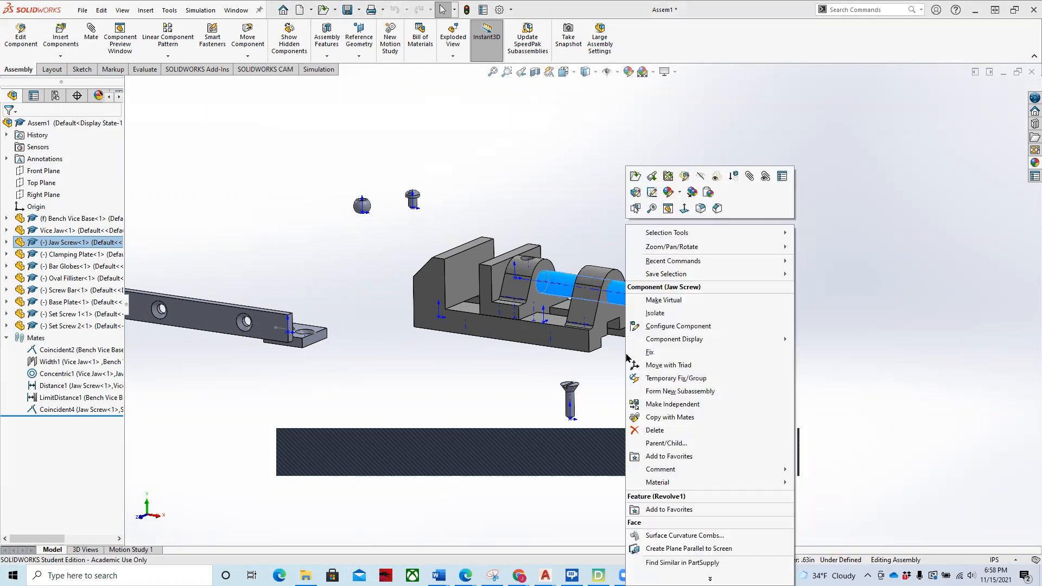
{"action": "left_click", "coordinate": [655, 430]}
{"action": "left_click", "coordinate": [587, 235]}
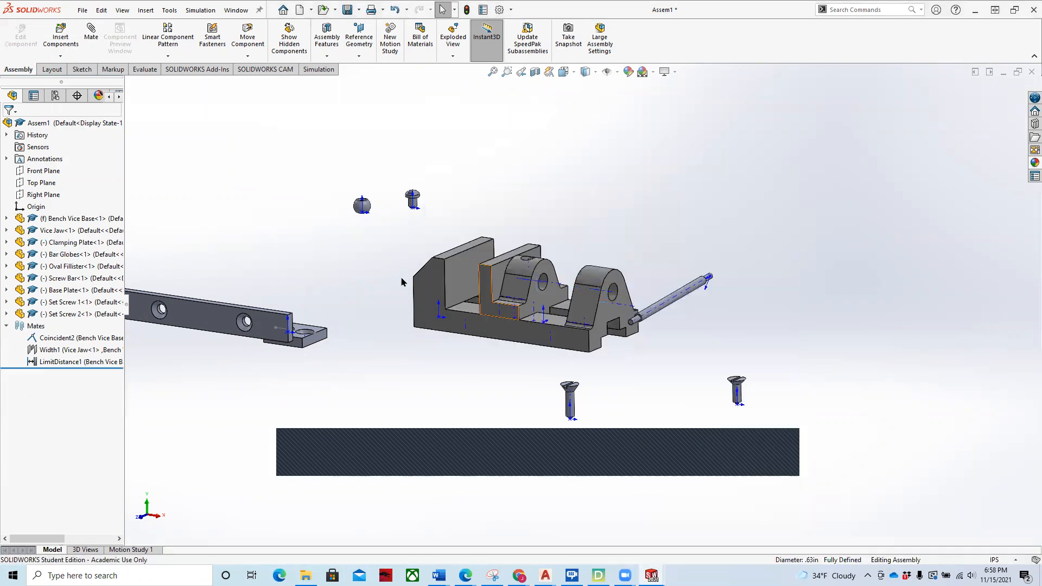
Insert the JPC-Jack Screw part from the Bench Vice Assembly folder and place it in free space above the vice
{"action": "left_click", "coordinate": [67, 59]}
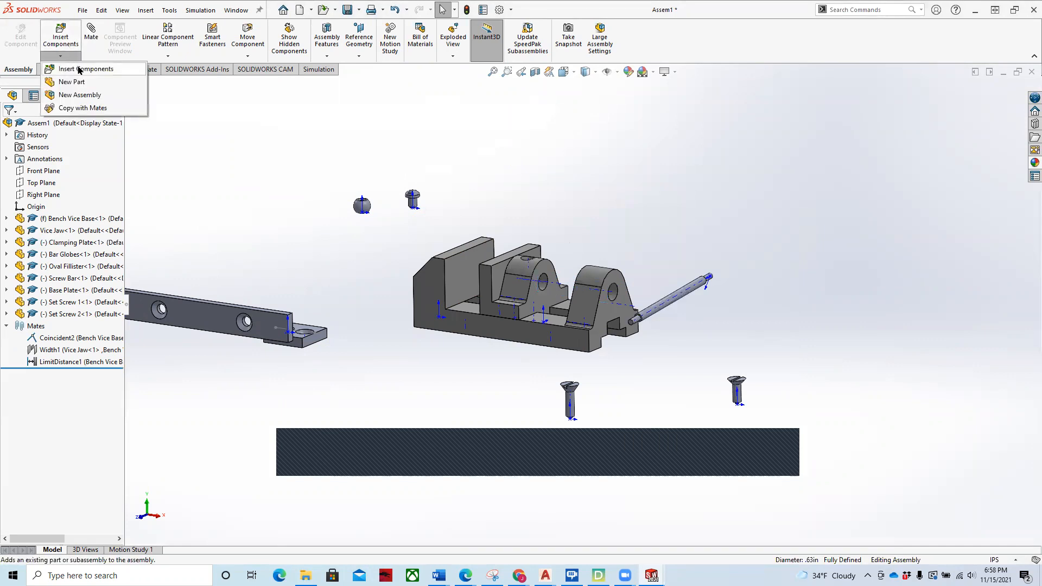
{"action": "left_click", "coordinate": [78, 70]}
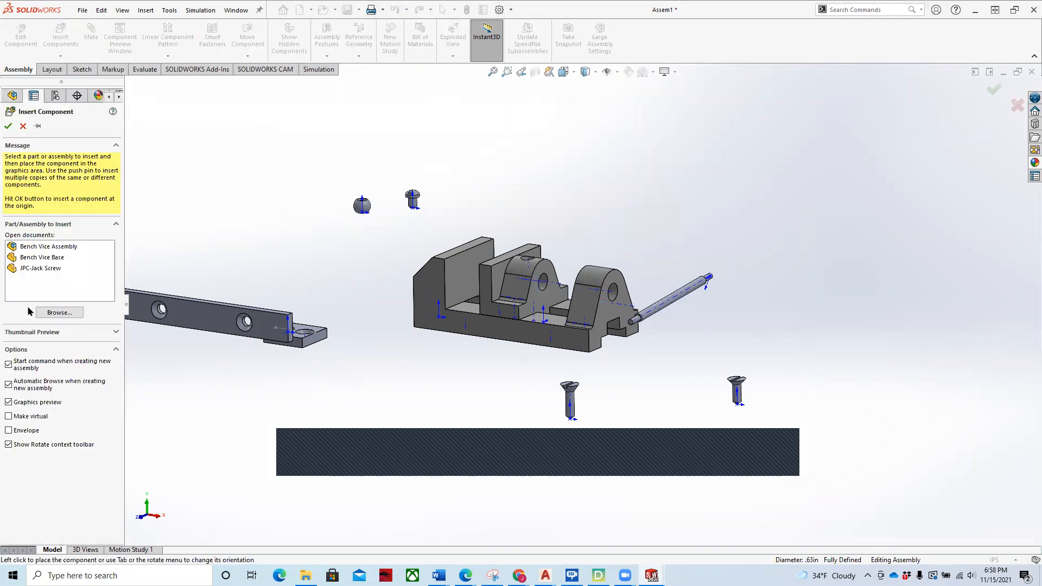
{"action": "left_click", "coordinate": [72, 313]}
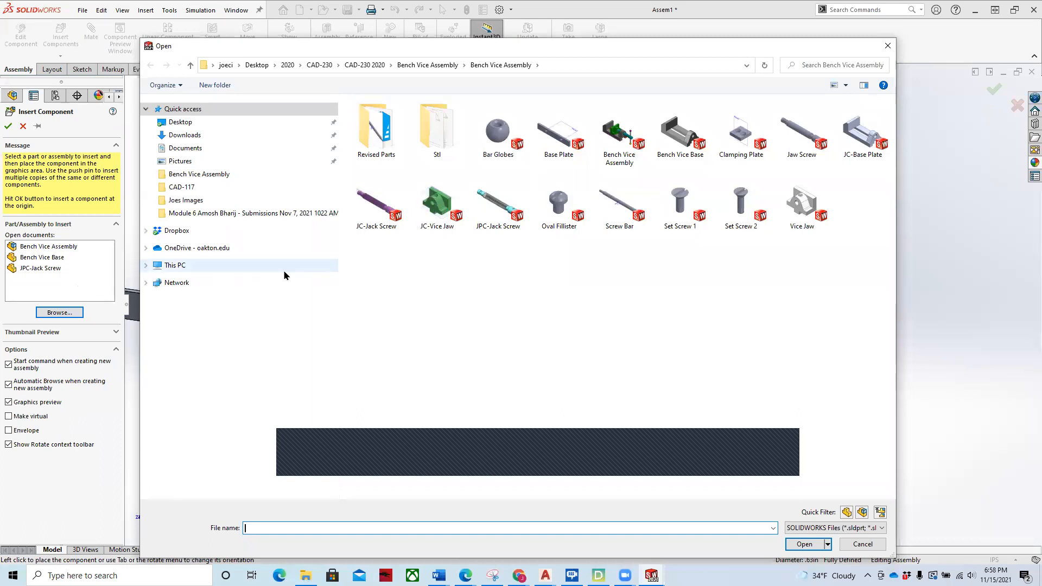
{"action": "left_click", "coordinate": [498, 202]}
{"action": "left_click", "coordinate": [804, 544]}
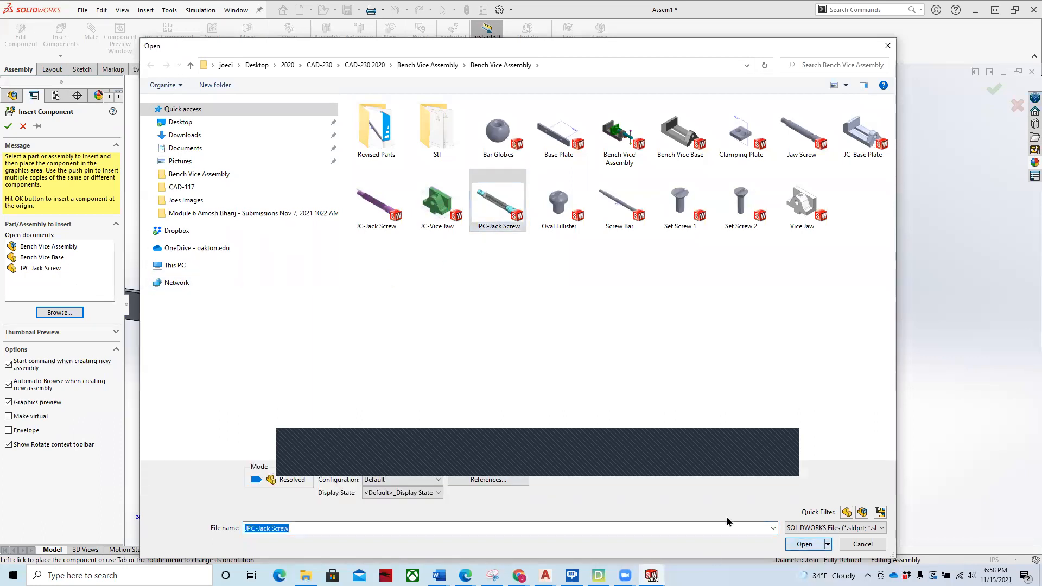
{"action": "left_click", "coordinate": [687, 169]}
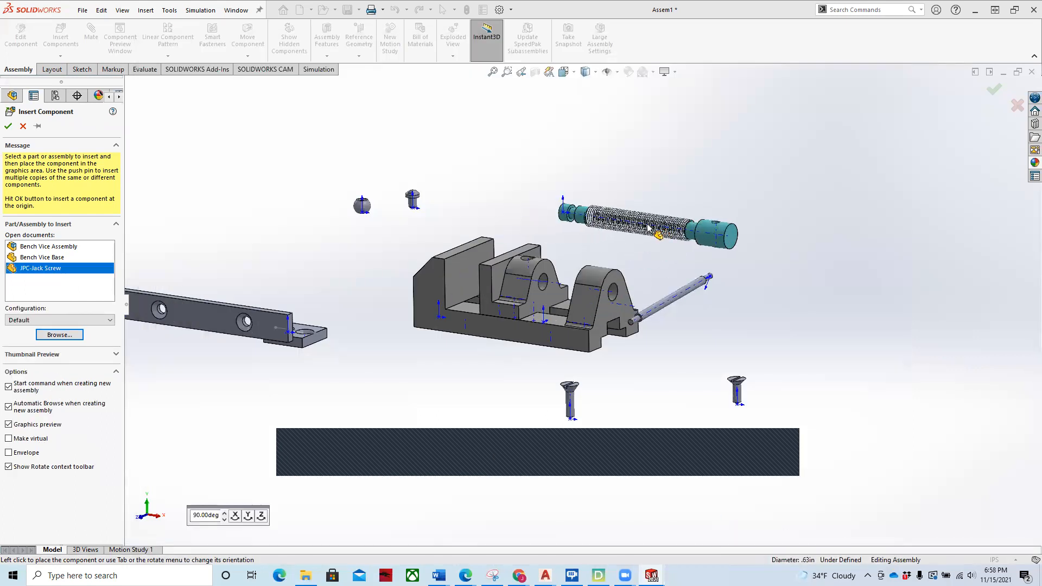
{"action": "scroll", "coordinate": [456, 340], "scroll_direction": "up", "scroll_amount": 2}
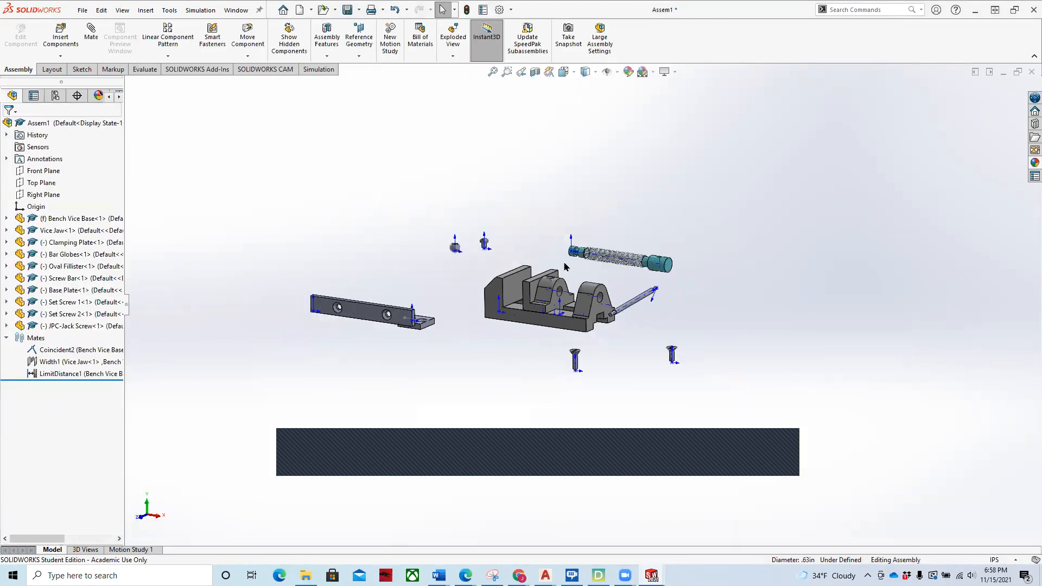
{"action": "scroll", "coordinate": [649, 354], "scroll_direction": "down", "scroll_amount": 4}
{"action": "scroll", "coordinate": [649, 353], "scroll_direction": "down", "scroll_amount": 3}
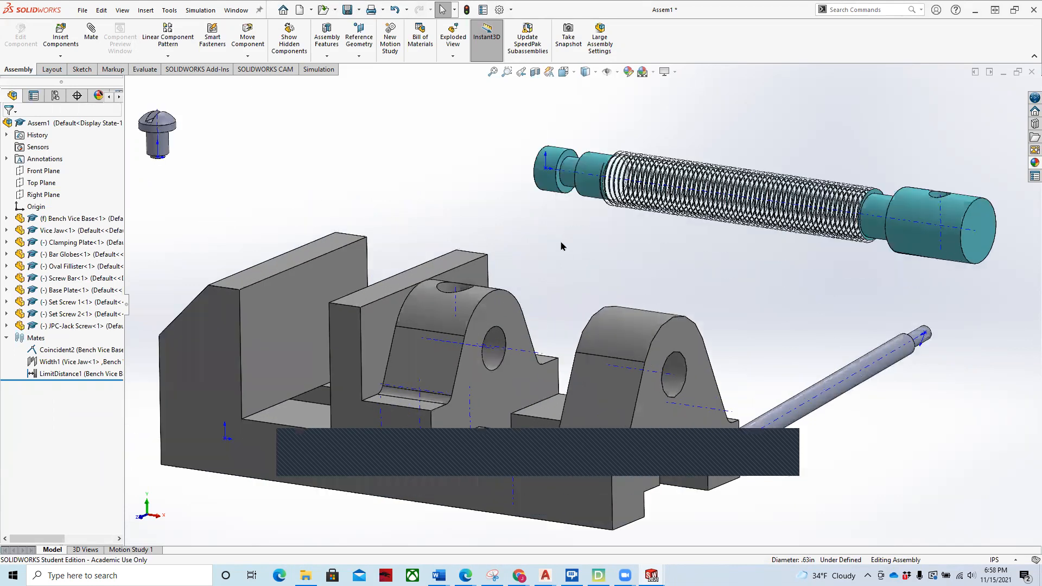
{"action": "middle_click_drag", "start_coordinate": [657, 272], "coordinate": [440, 302]}
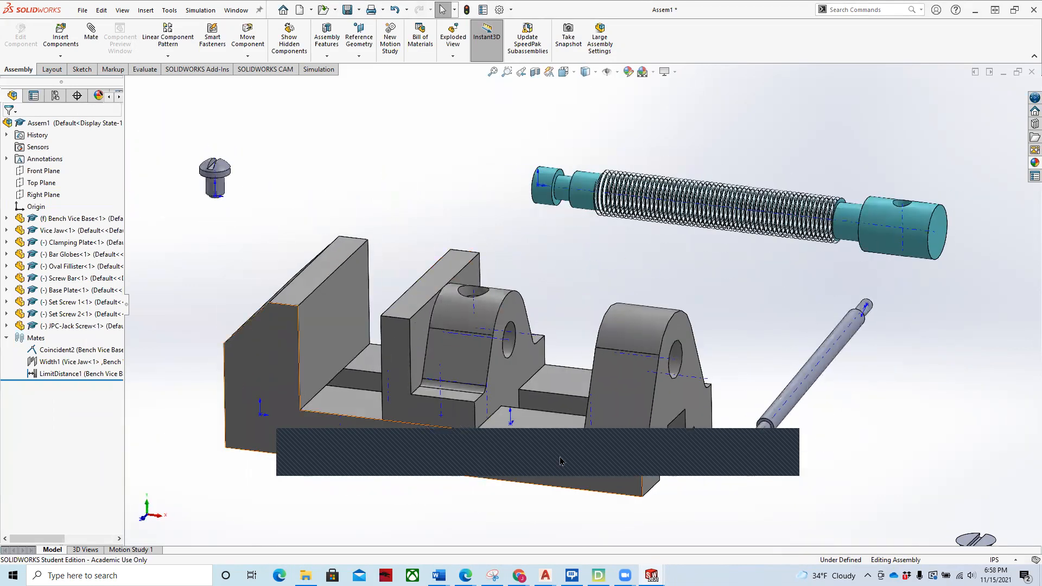